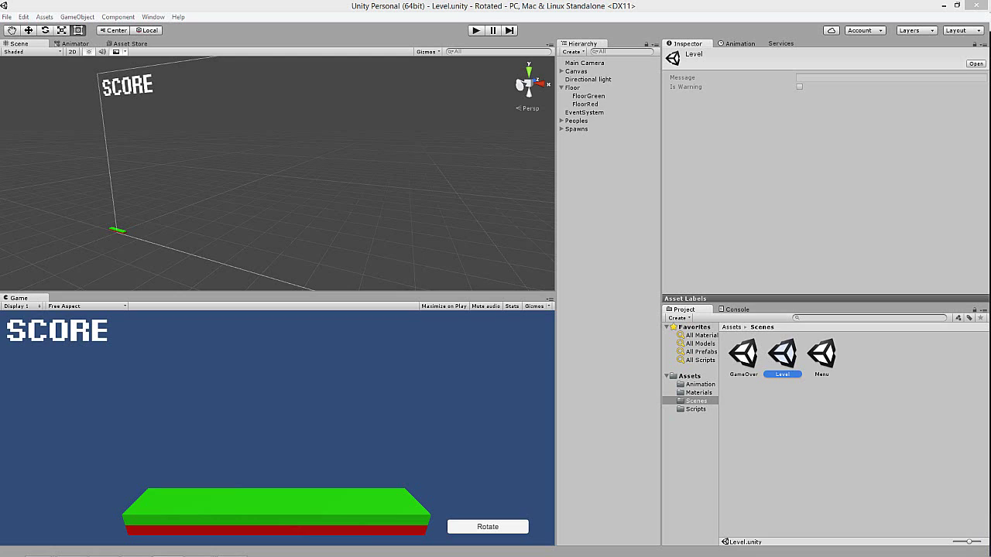
Expand the Peoples group and select Person (1) to show its Rigidbody and material.
click(561, 121)
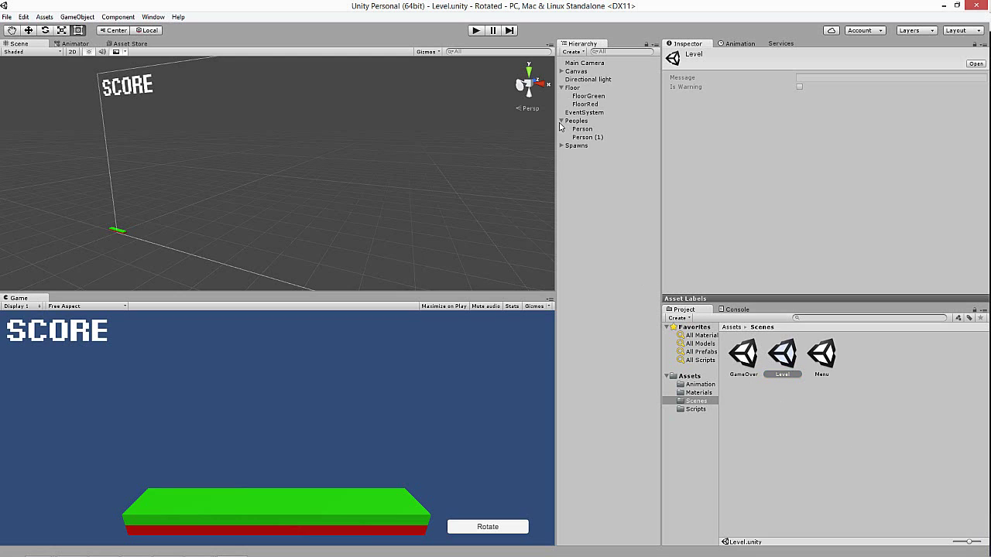
click(589, 137)
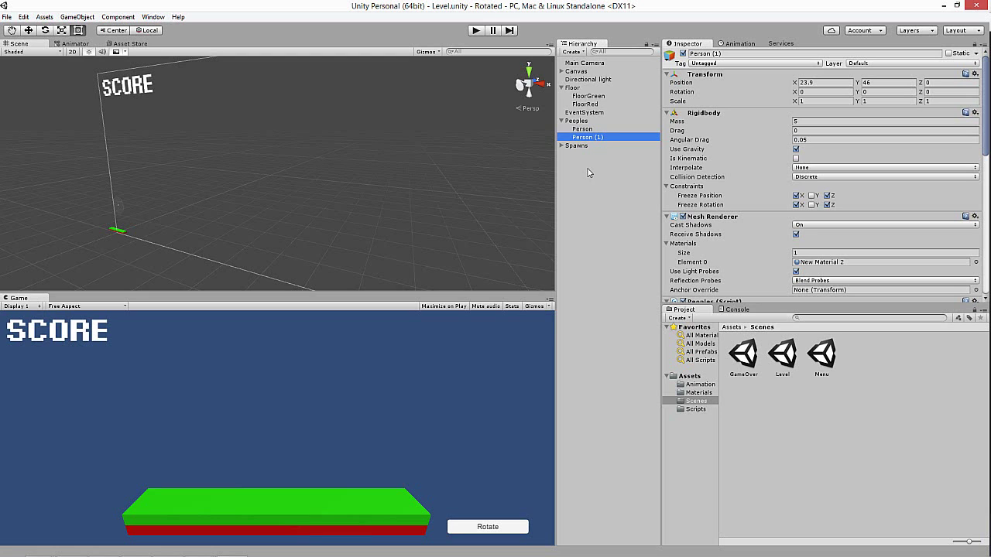
Duplicate Person (1) into Person (2) and move the copy left to X 10.
key(ctrl+d)
mouse_move(386, 154)
right_down()
mouse_move(300, 146)
mouse_move(272, 219)
mouse_move(263, 208)
mouse_move(332, 157)
right_up()
key(f)
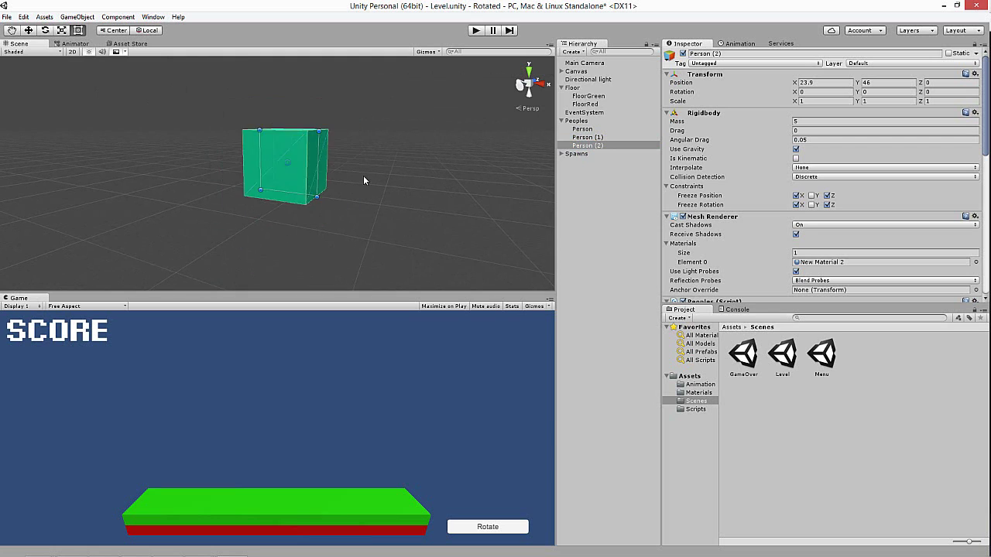
scroll(363, 178, down, 3)
scroll(358, 182, down, 3)
scroll(359, 182, down, 3)
middle_drag(360, 182, 446, 76)
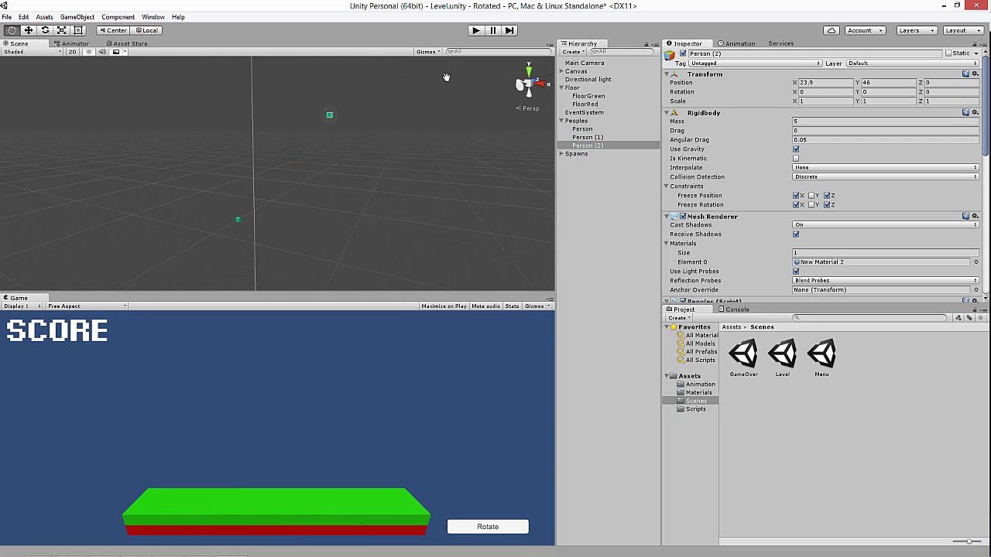
mouse_move(446, 77)
right_down()
mouse_move(424, 138)
mouse_move(379, 160)
mouse_move(405, 133)
right_up()
click(138, 94)
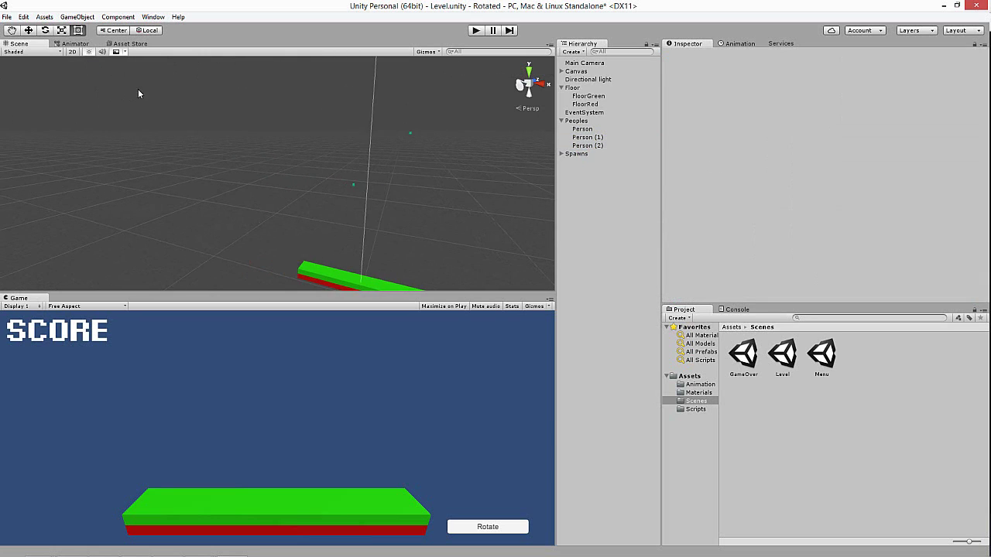
click(584, 146)
click(35, 31)
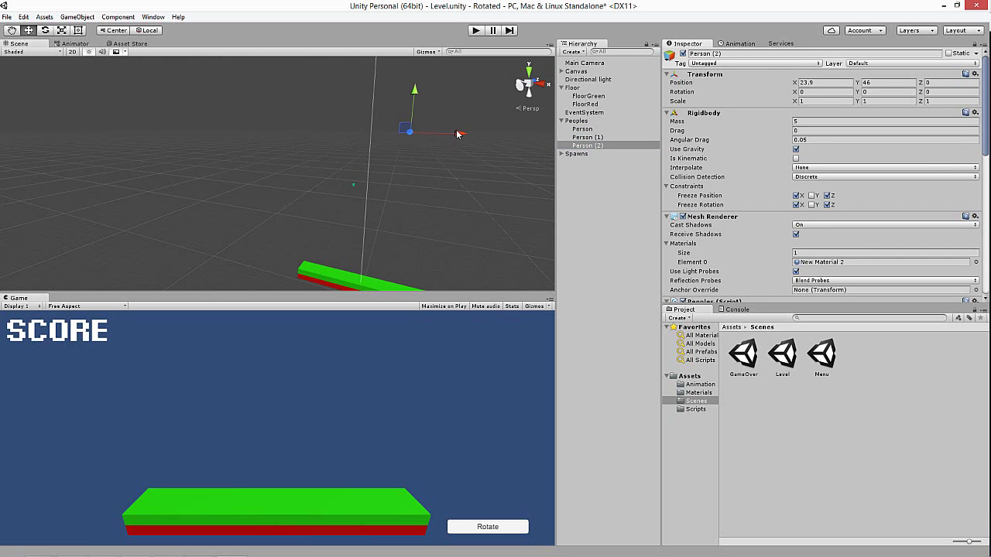
mouse_move(457, 134)
mouse_down()
mouse_move(380, 116)
mouse_move(379, 140)
mouse_up()
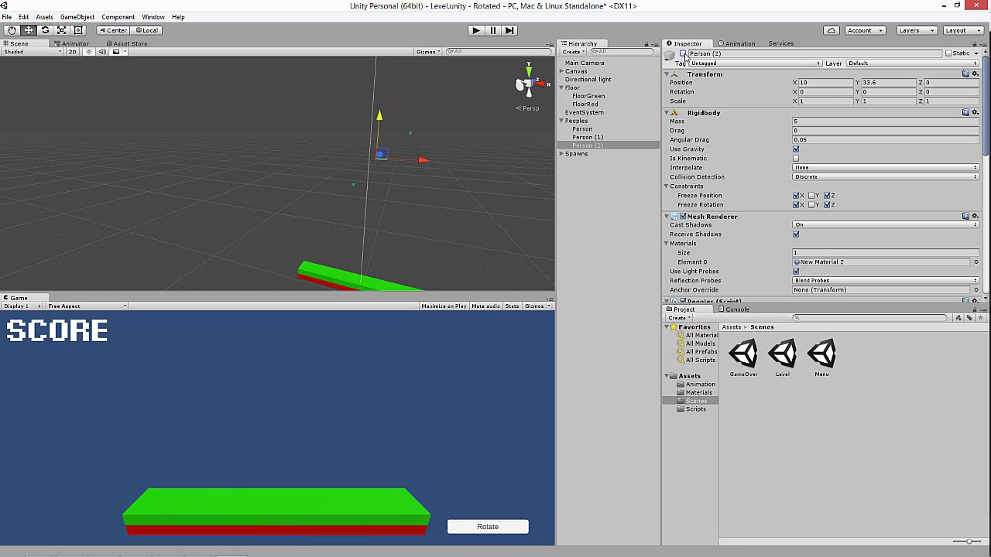
Duplicate Person (2) into Person (3) and move it to a new spot.
click(600, 148)
key(ctrl+d)
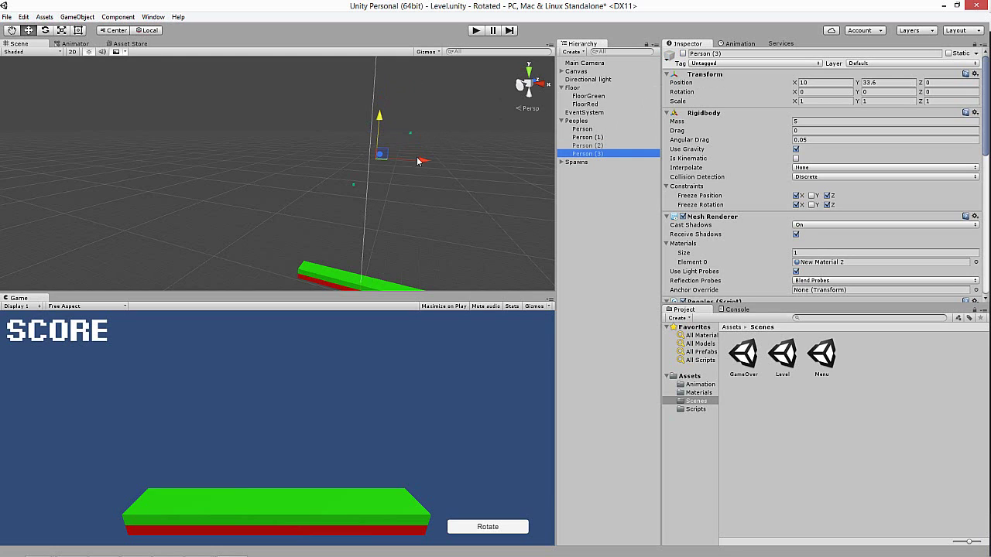
drag(380, 131, 356, 144)
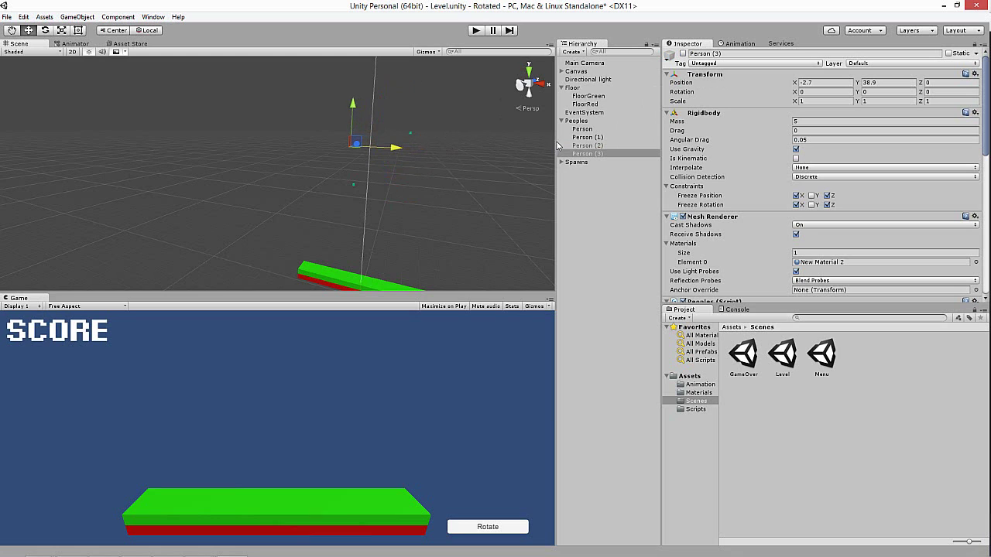
mouse_move(400, 144)
middle_down()
mouse_move(444, 150)
mouse_move(335, 106)
middle_up()
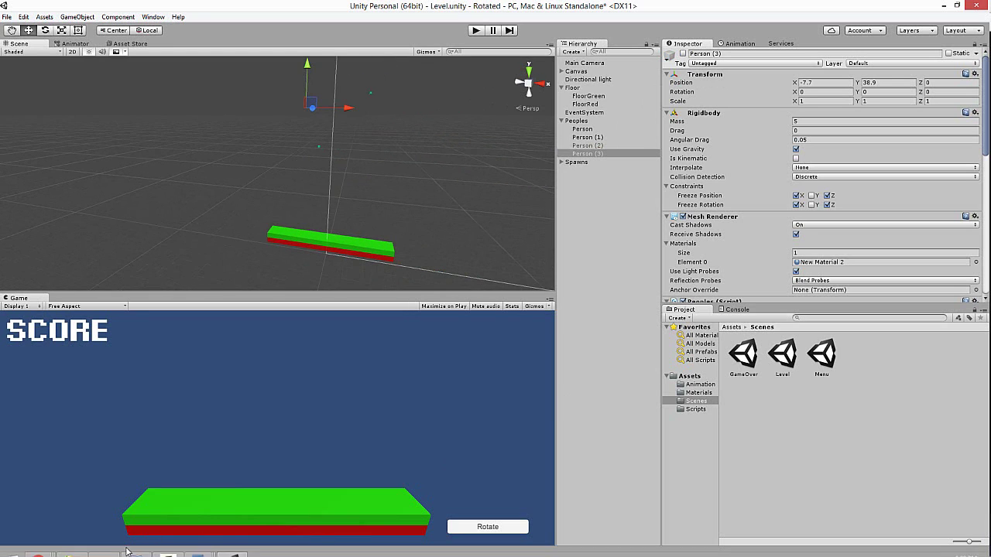
Write an empty if (score > 10) { } block inside Score.cs's Start method.
click(197, 551)
click(422, 76)
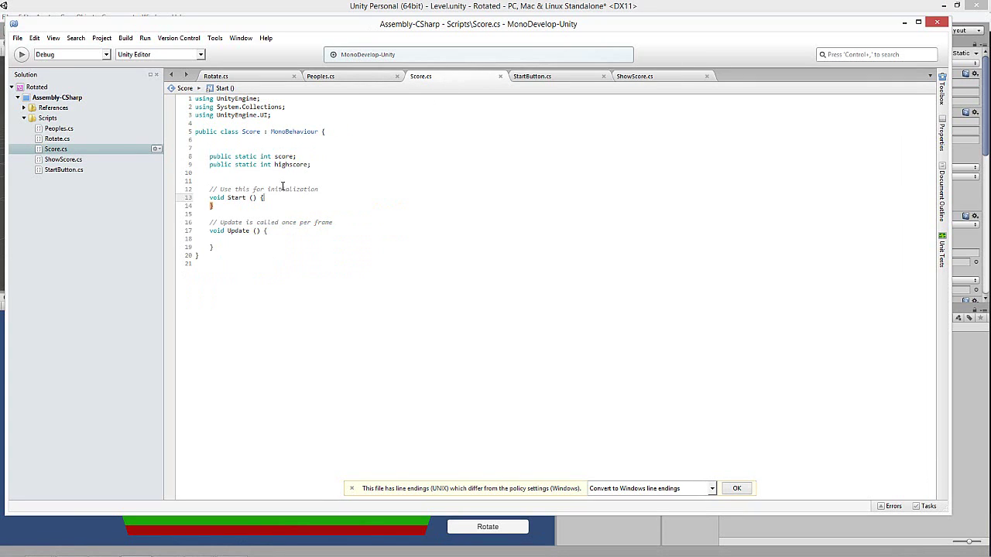
key(Return)
text(if )
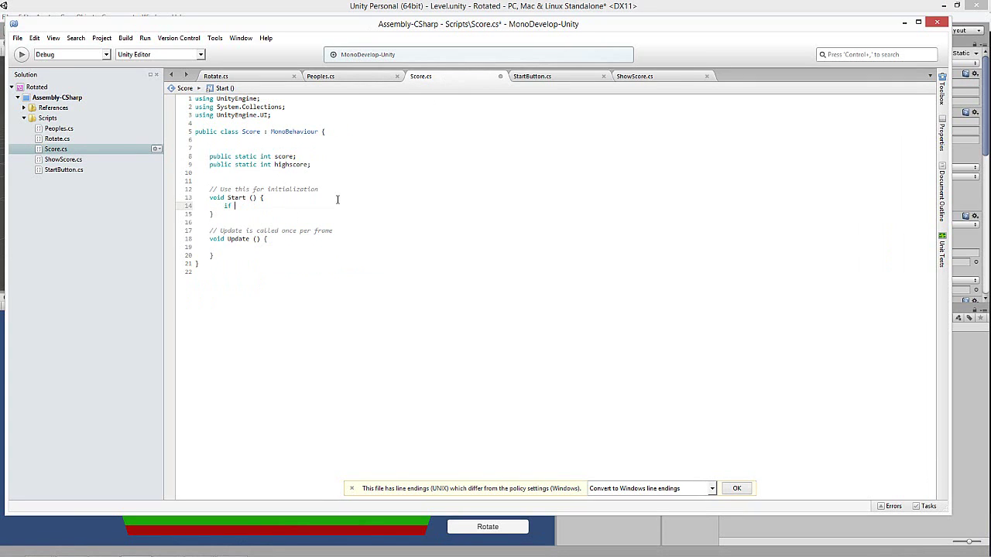
text((score)
key(Escape)
text({)
key(Return)
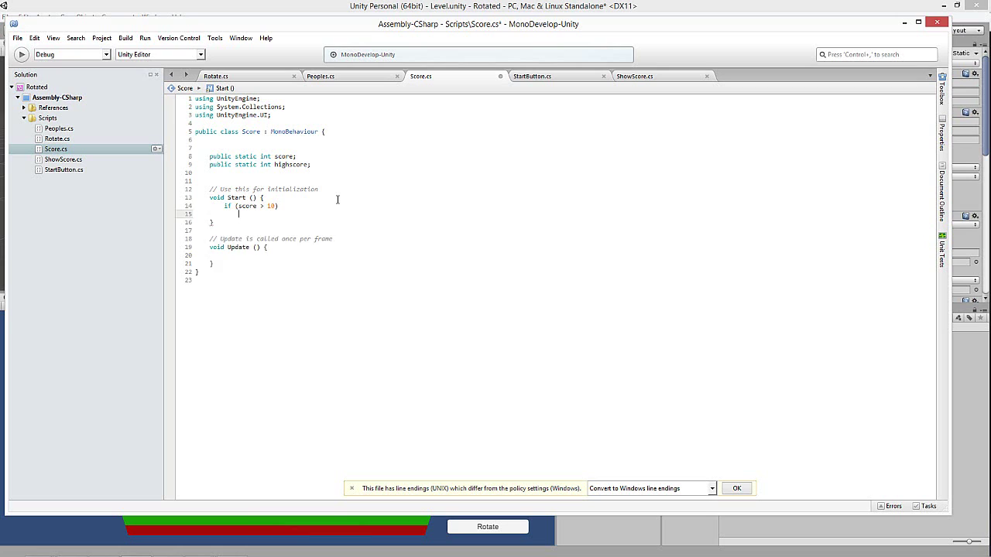
key(Return)
text(})
key(Up)
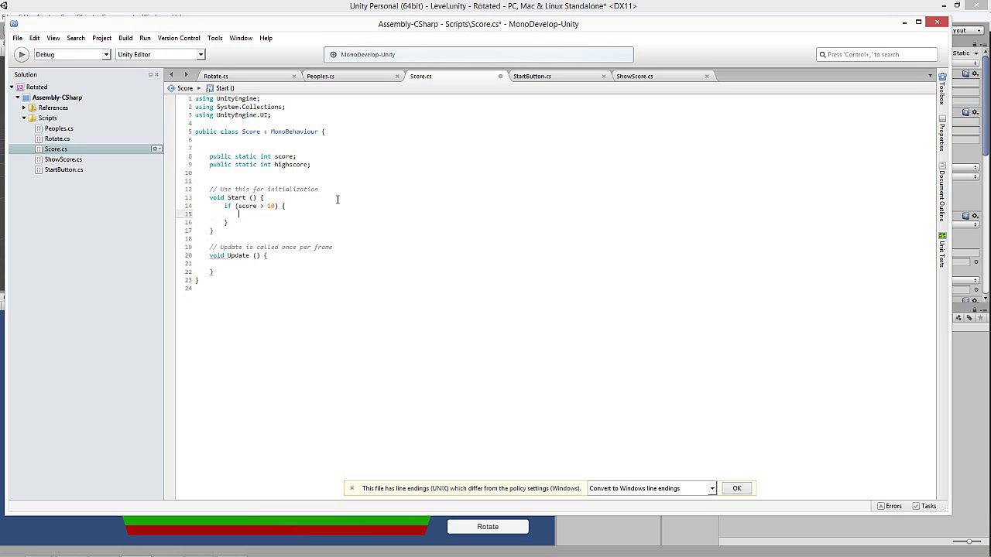
Declare public GameObject fields person and person2 below the highscore line.
click(328, 164)
key(Return)
text(p)
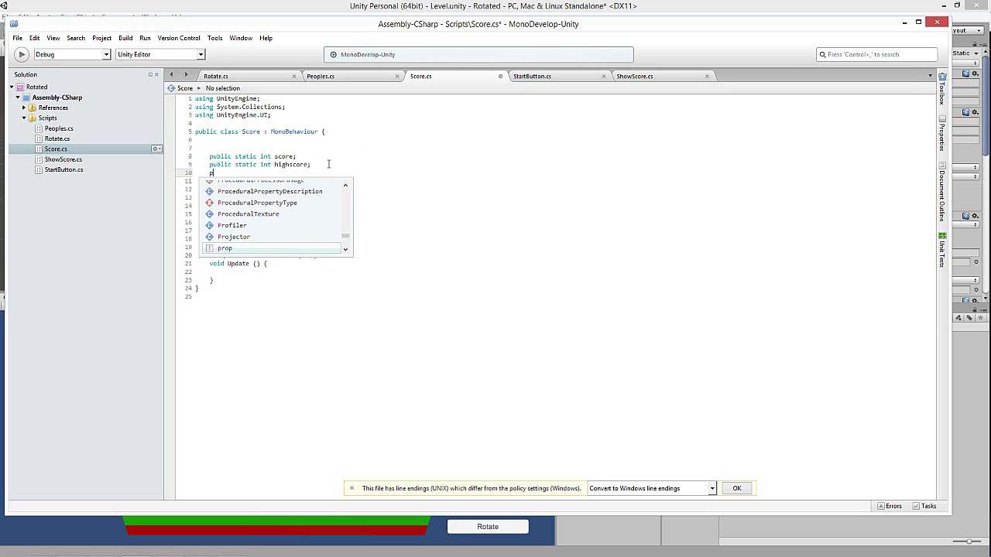
text(ublic Gameo)
key(Return)
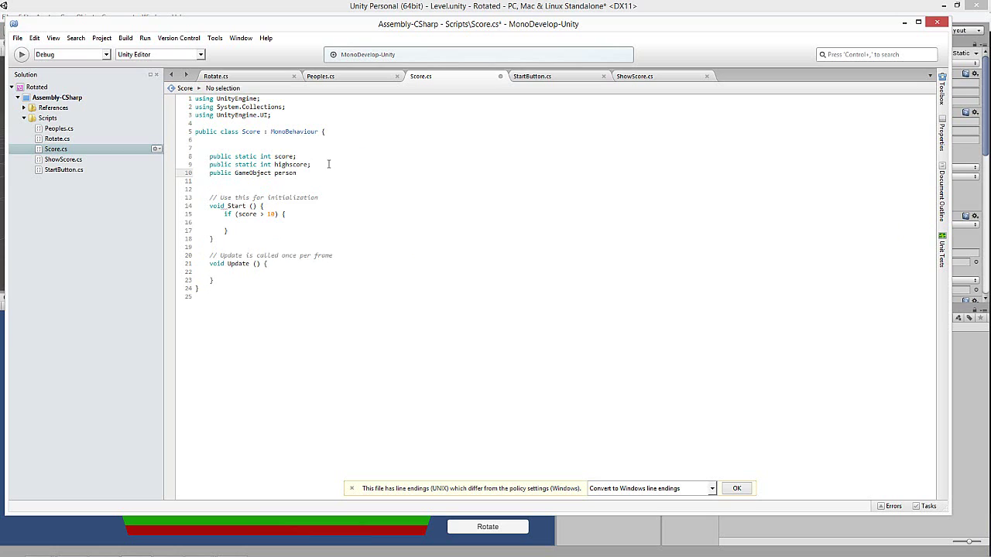
key(ctrl+shift+Left)
key(ctrl+shift+Left)
key(ctrl+shift+Left)
key(ctrl+shift+Left)
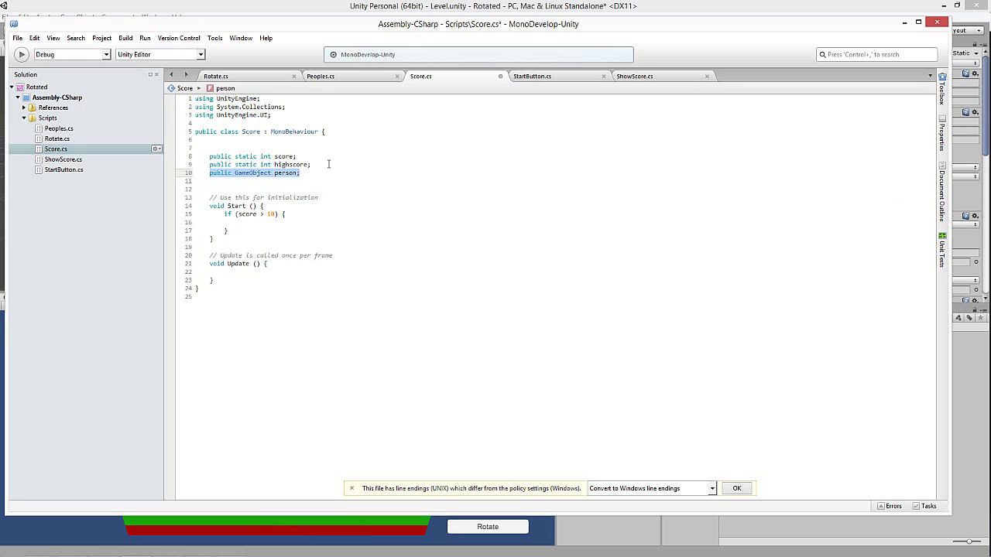
key(Left)
key(ctrl+v)
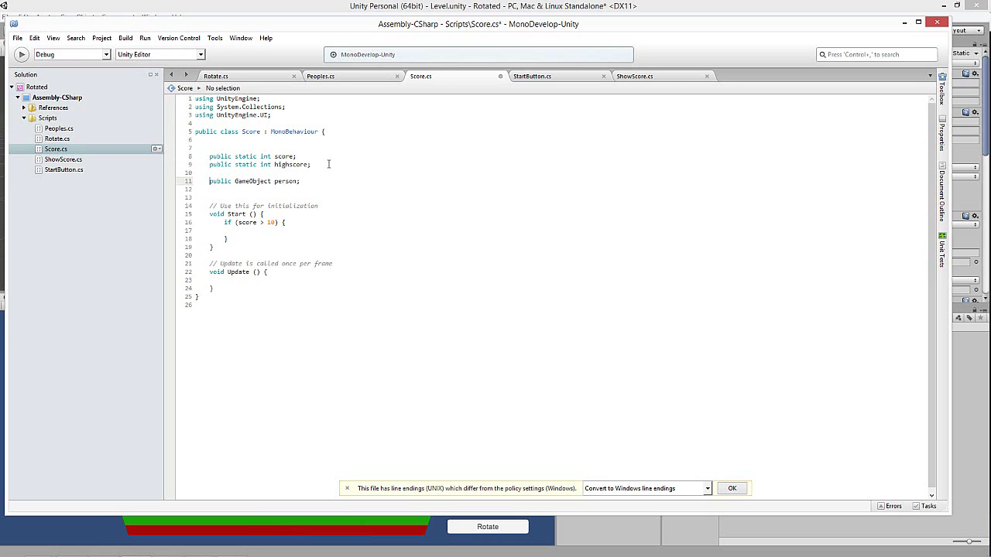
key(Left)
text(2)
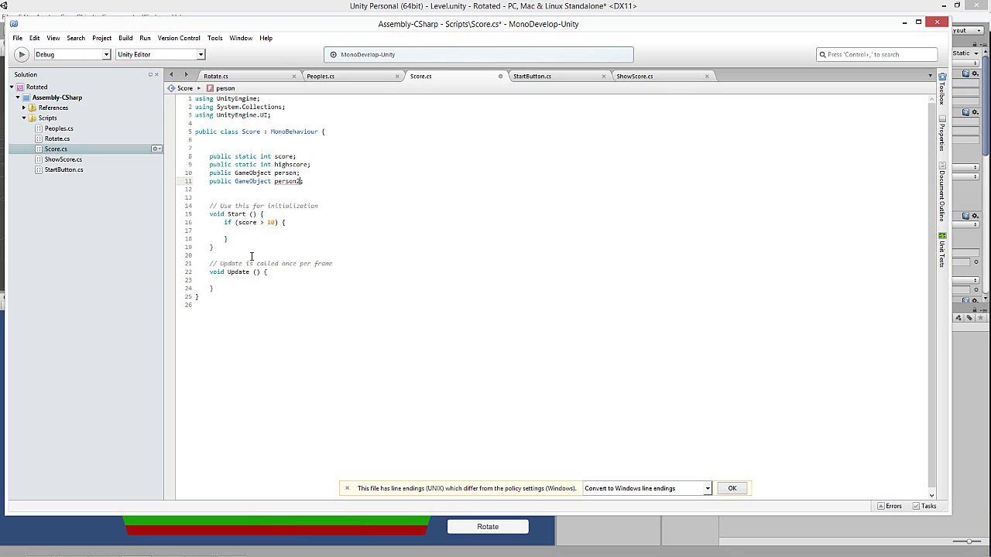
Set person.active = true inside the if block and save Score.cs.
click(259, 230)
text(pe)
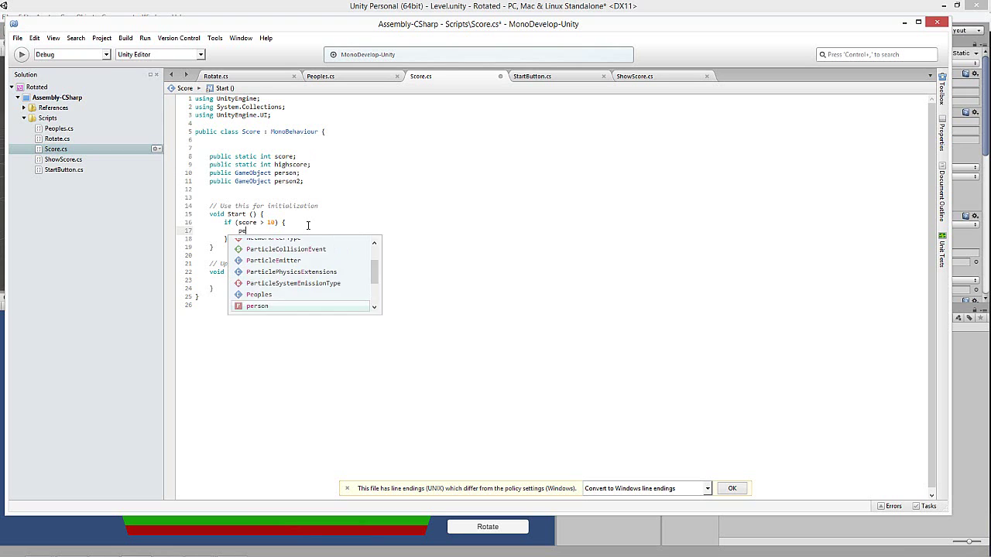
text(rson.)
key(Down)
key(Down)
key(Down)
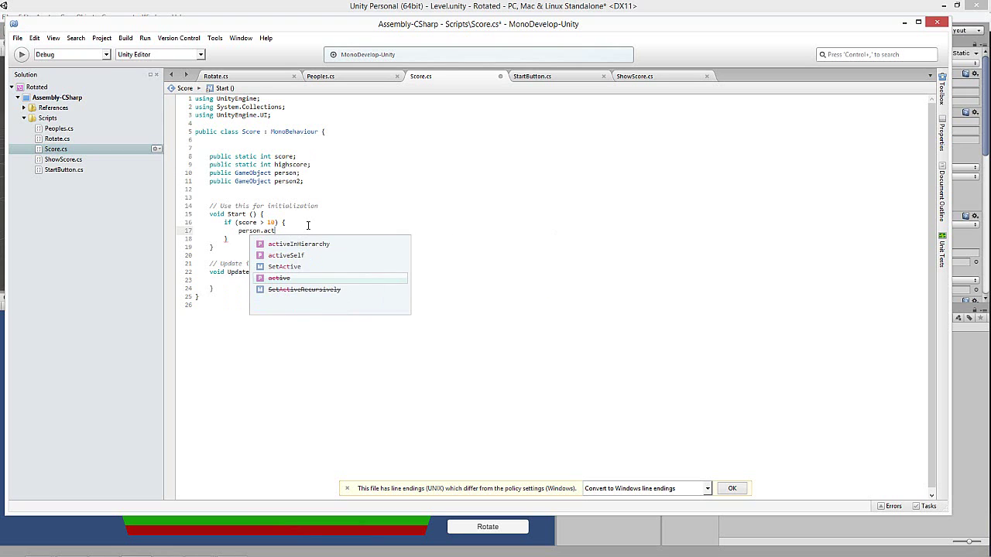
key(Down)
key(Down)
text(seta)
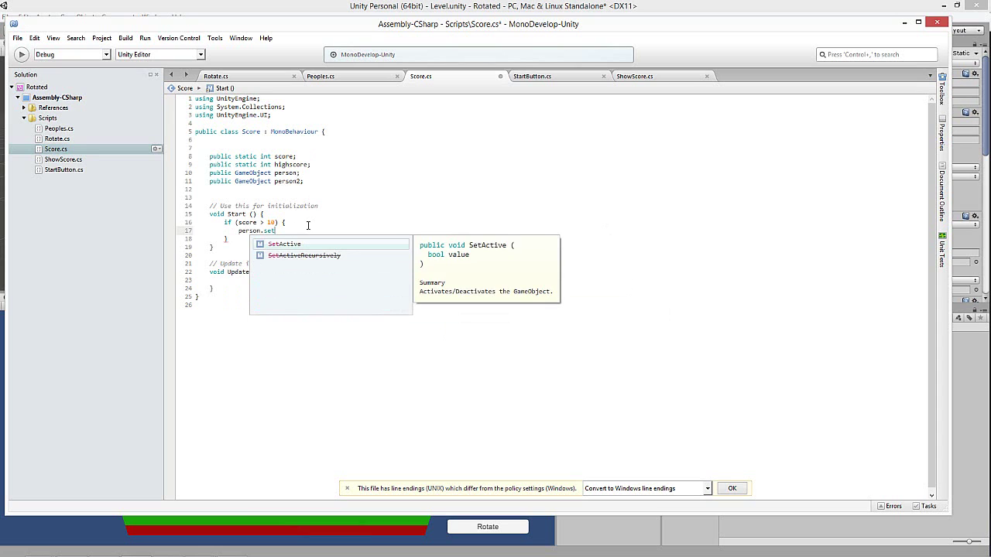
key(Return)
text(()
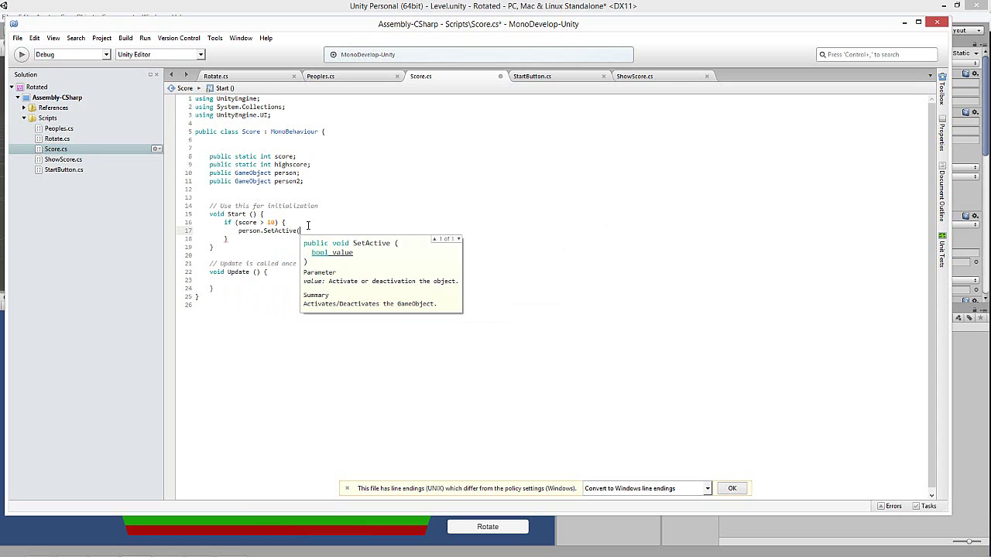
text(t)
key(BackSpace)
key(BackSpace)
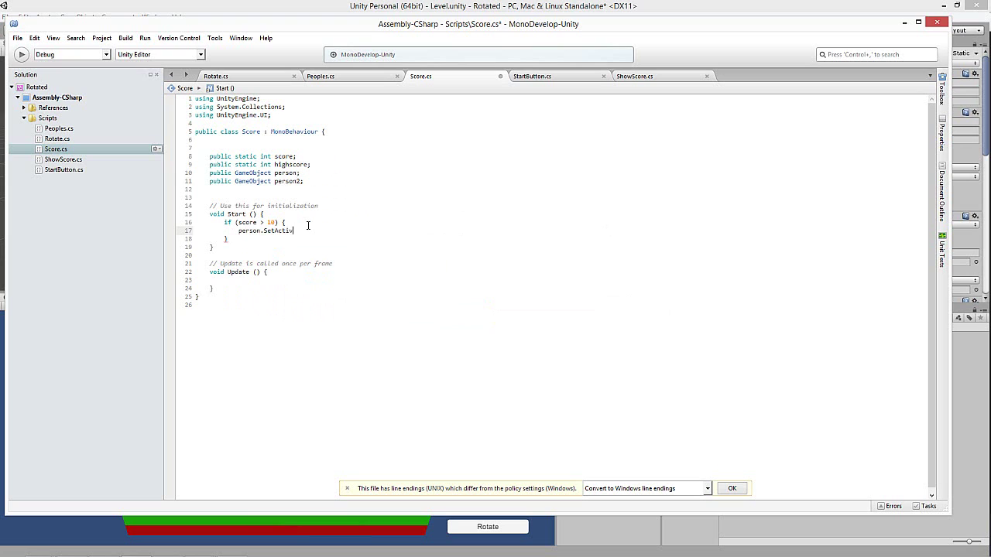
key(BackSpace)
key(BackSpace)
key(BackSpace)
key(BackSpace)
key(BackSpace)
text(activ)
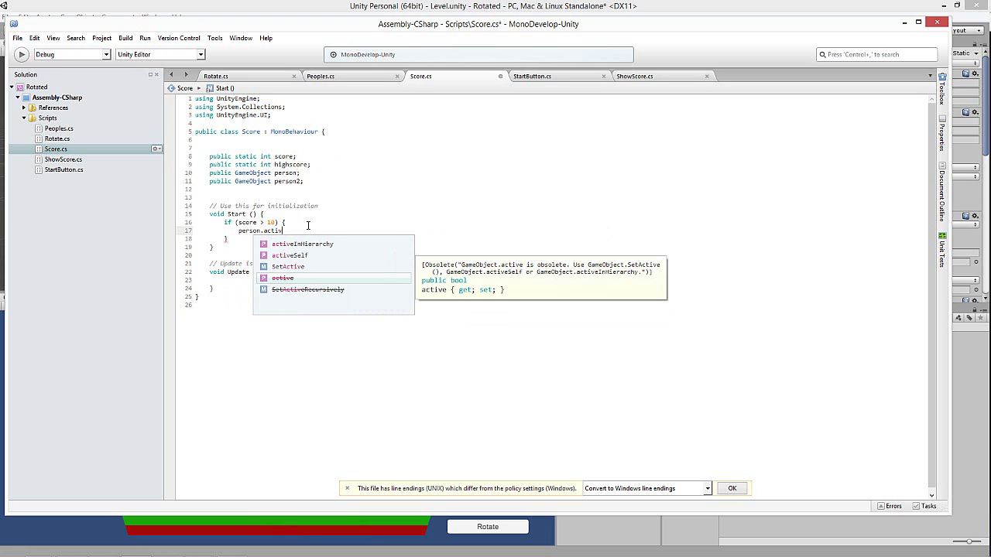
text(e.)
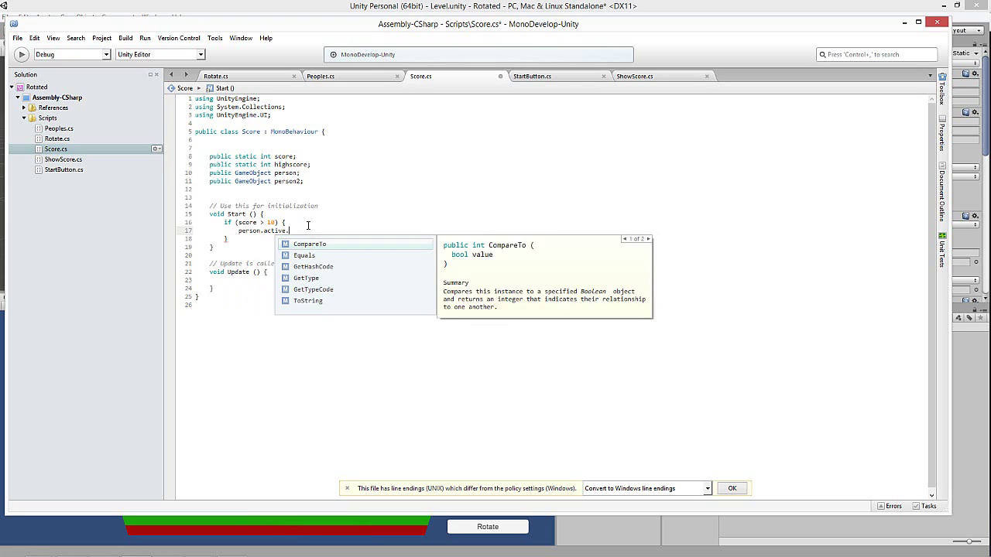
key(BackSpace)
text( = true;)
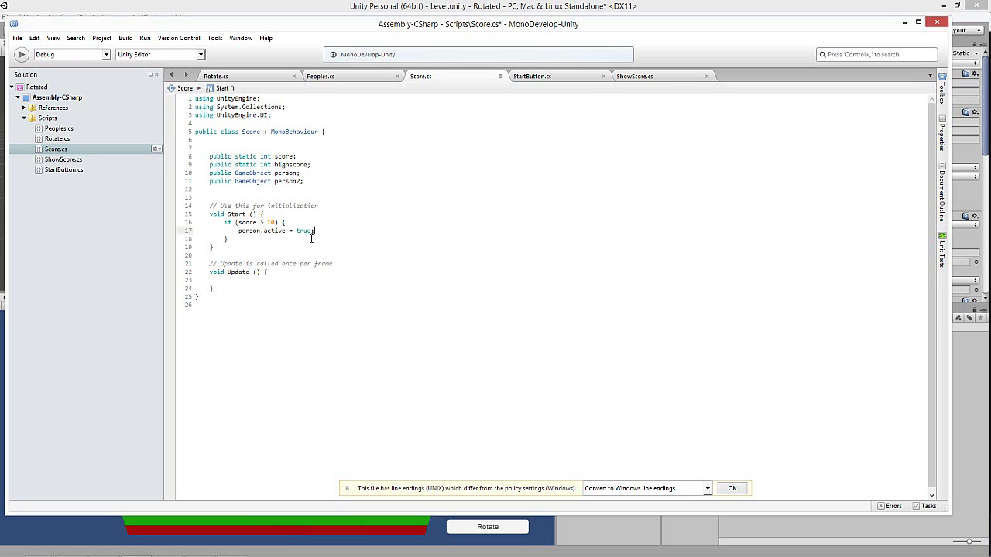
key(ctrl+s)
Duplicate the score if block below the original and save Score.cs.
drag(278, 240, 223, 223)
key(ctrl+c)
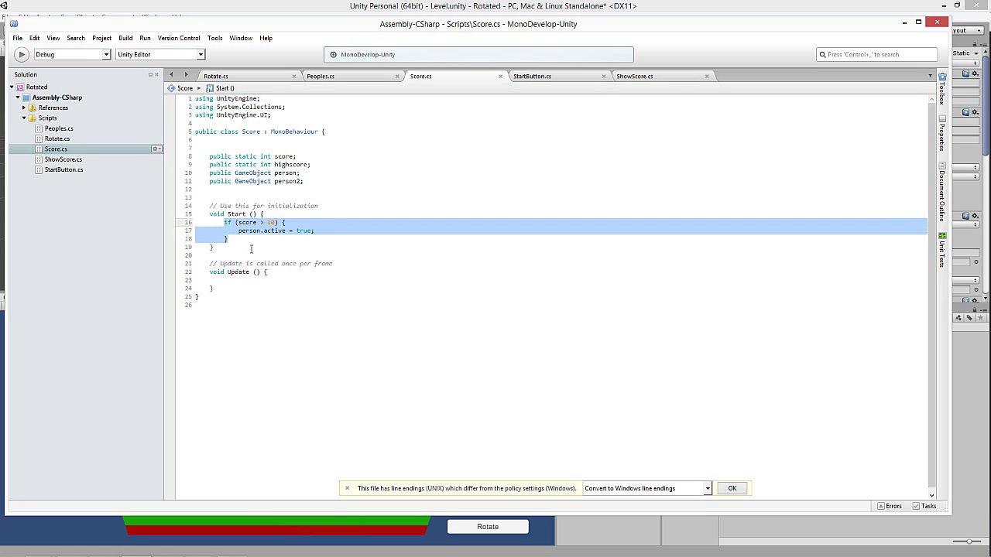
click(243, 241)
key(Return)
key(ctrl+v)
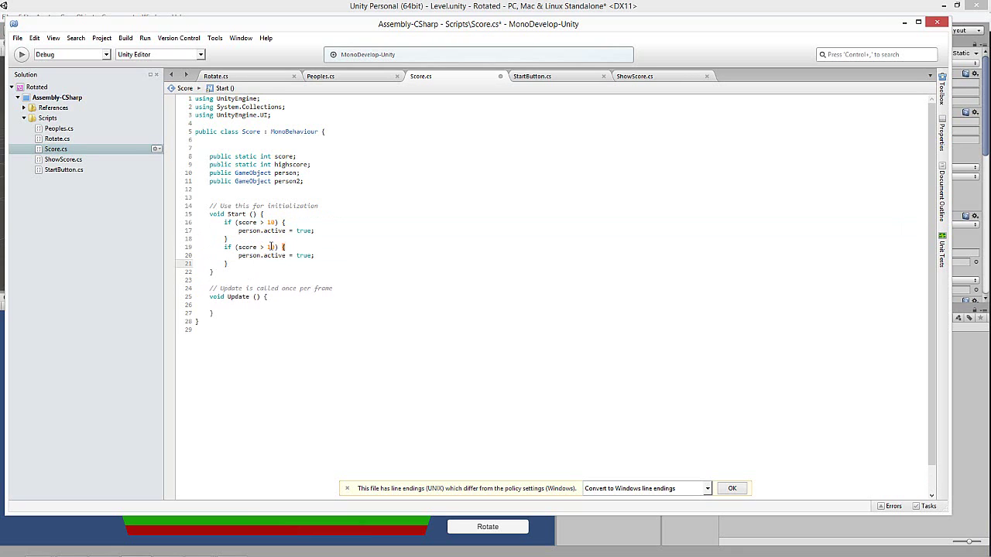
double_click(271, 247)
text(20)
key(ctrl+s)
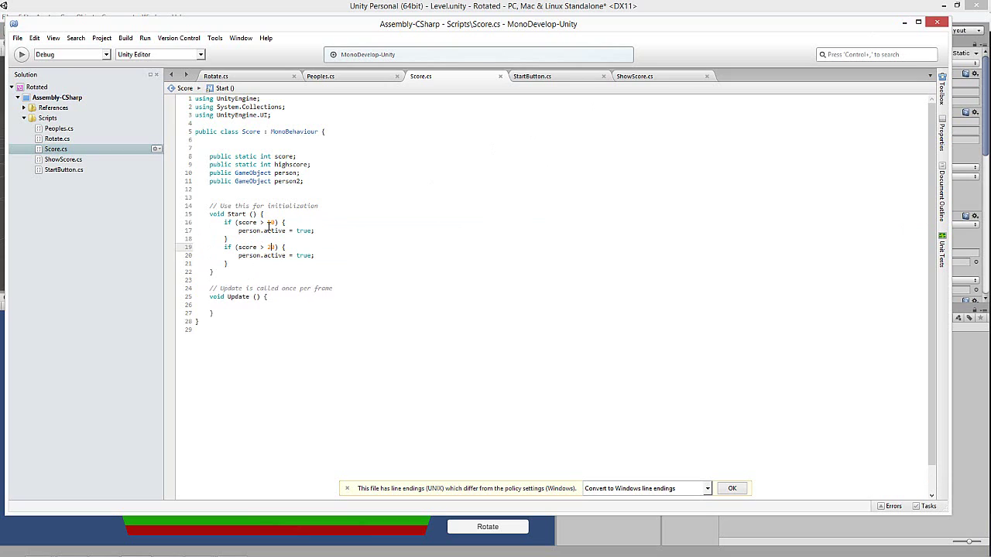
Change the thresholds to score > 5 on line 16 and score > 15 on line 19.
double_click(271, 222)
text(5)
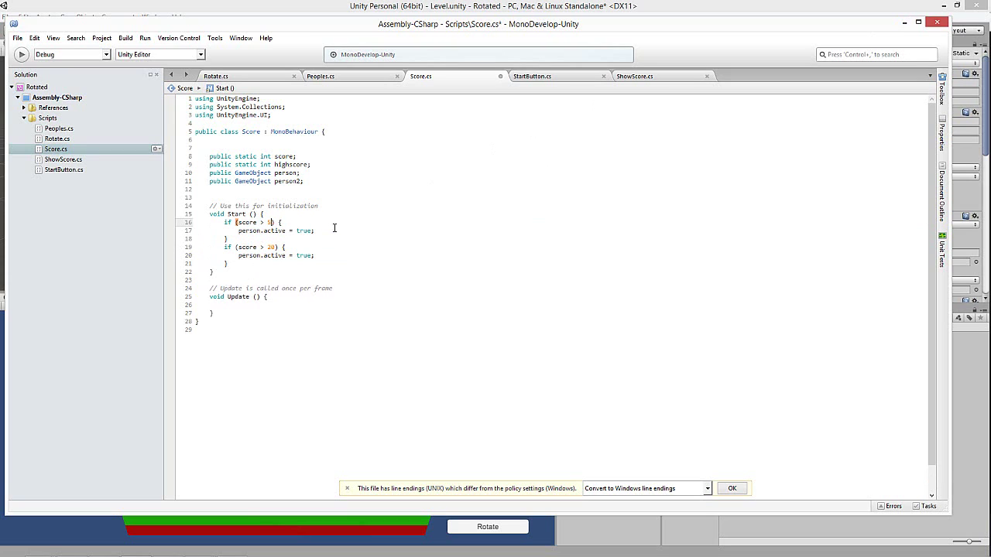
key(ctrl+s)
double_click(271, 247)
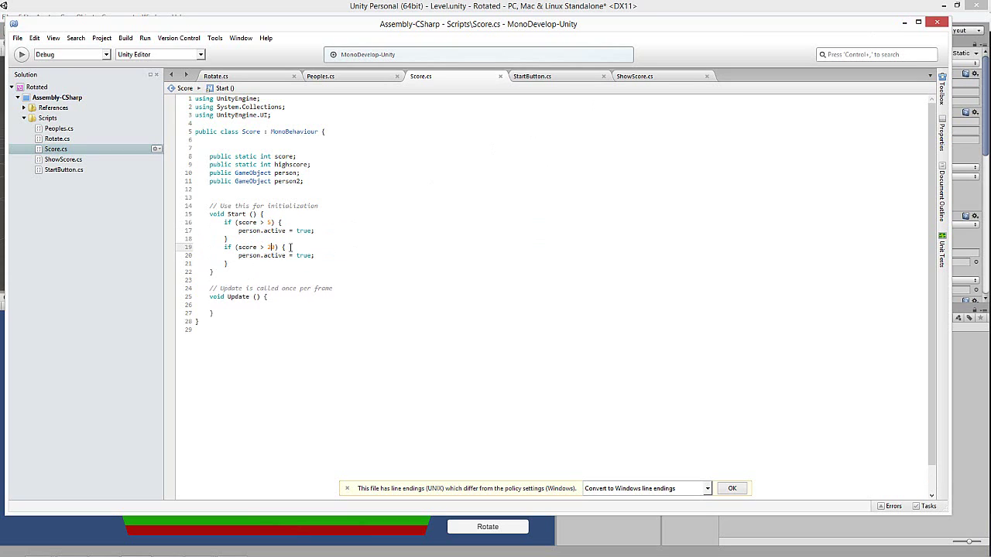
text(15)
key(ctrl+s)
Play the Level scene and flip the platform four times, raising the score to 8.
click(904, 21)
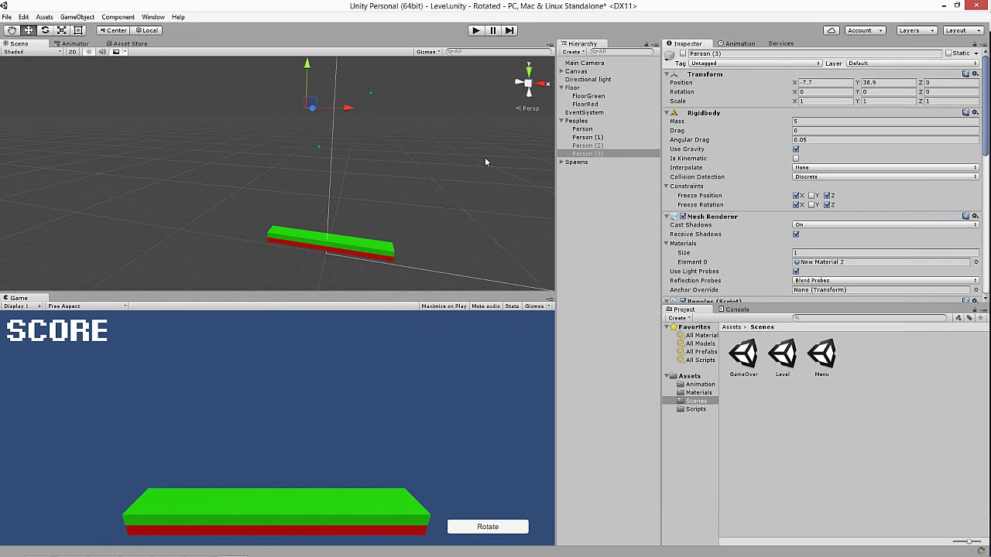
click(476, 30)
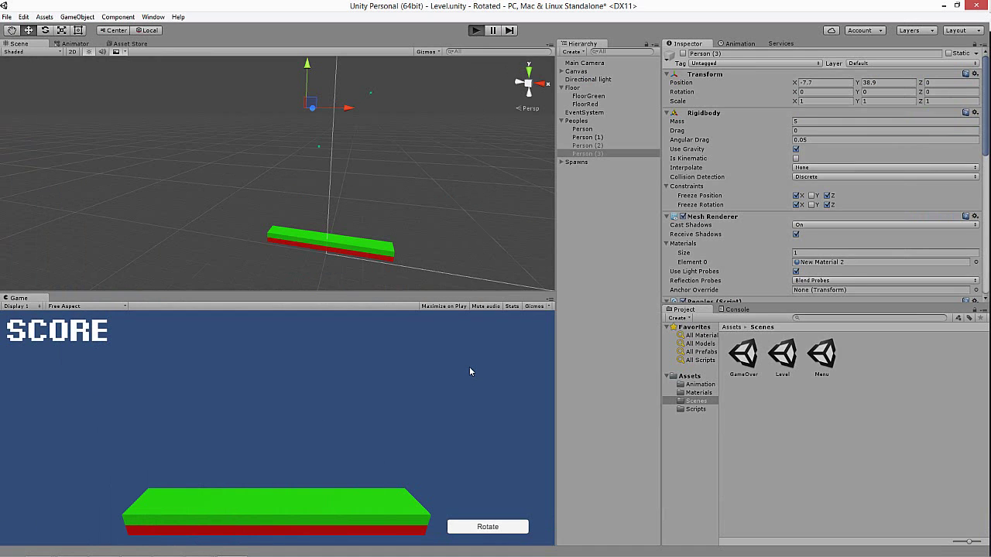
click(499, 531)
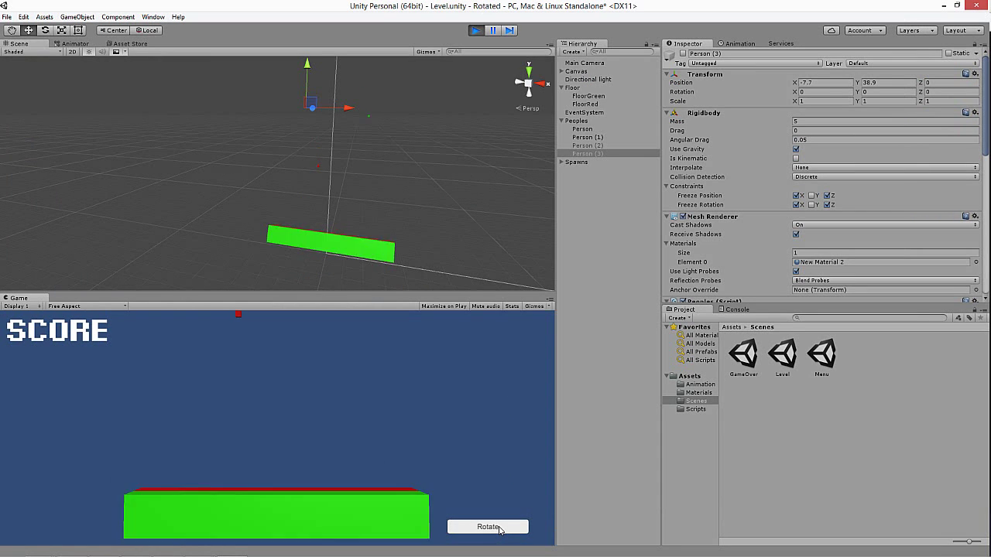
click(499, 530)
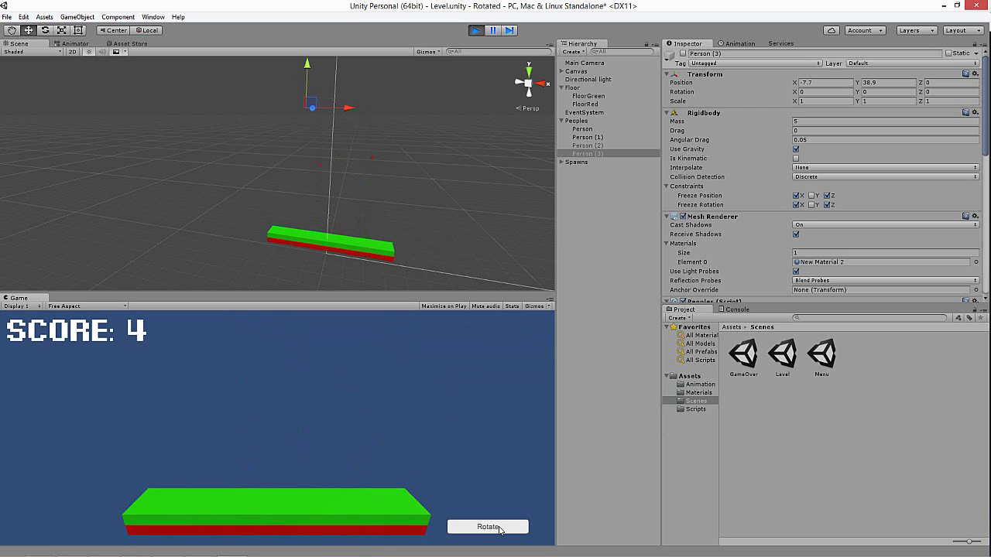
click(499, 530)
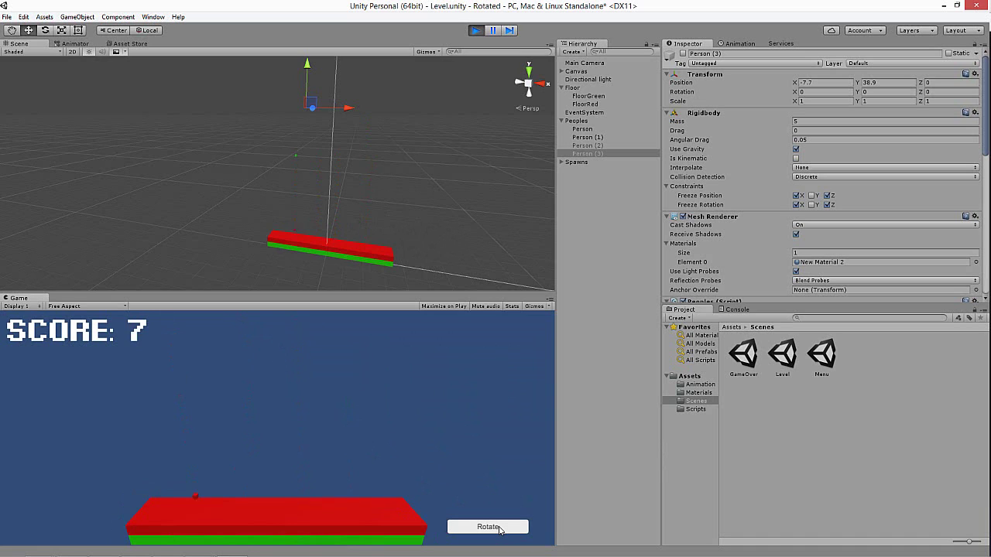
click(500, 531)
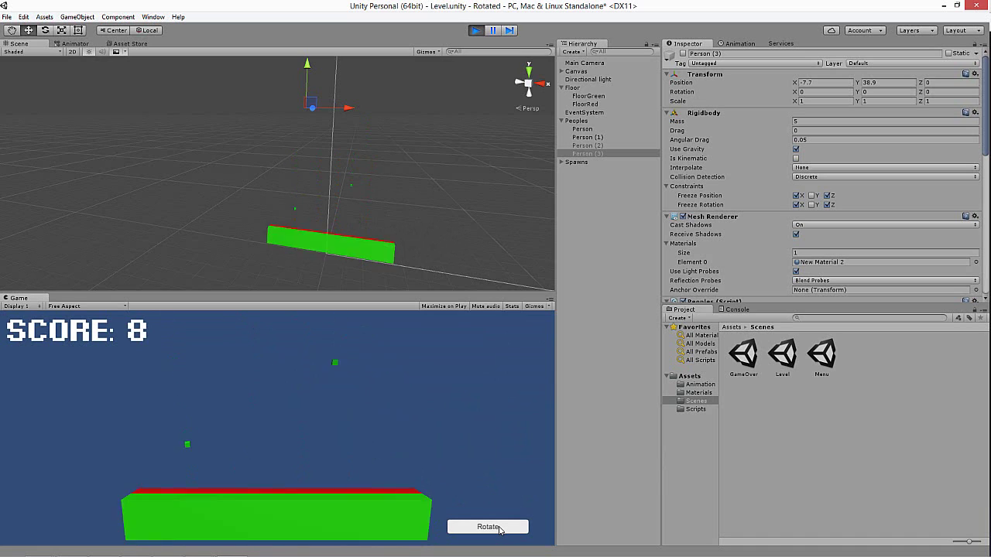
Assign Person (2) and Person (3) to the Score script's Person and Person 2 fields.
click(475, 30)
click(584, 129)
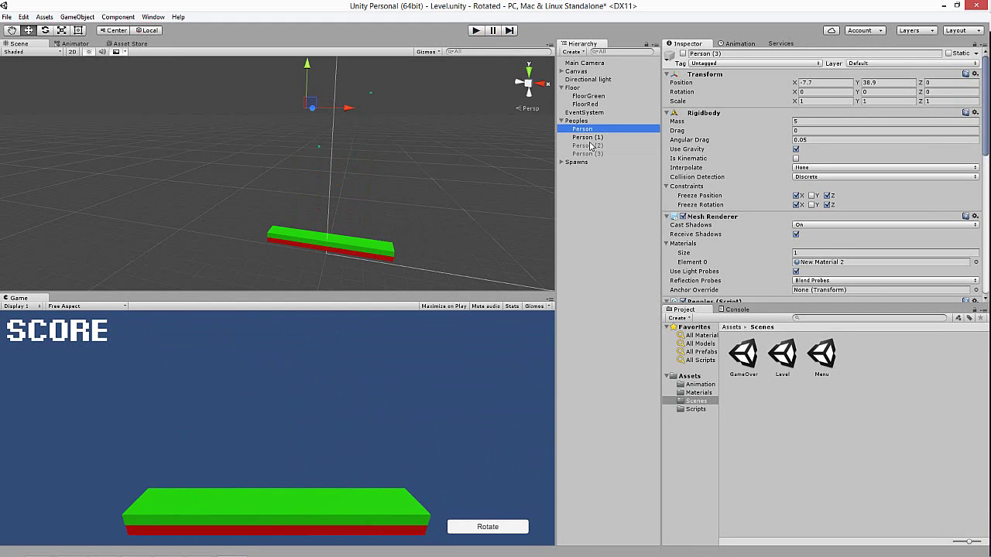
shift+click(593, 154)
scroll(791, 222, down, 3)
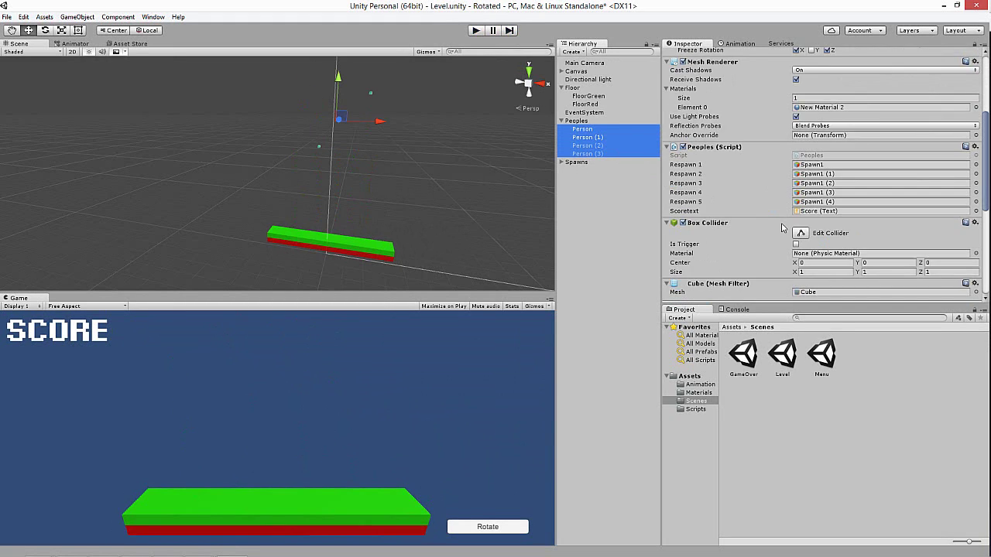
scroll(791, 223, down, 2)
scroll(791, 222, down, 3)
scroll(791, 222, down, 3)
scroll(791, 222, up, 5)
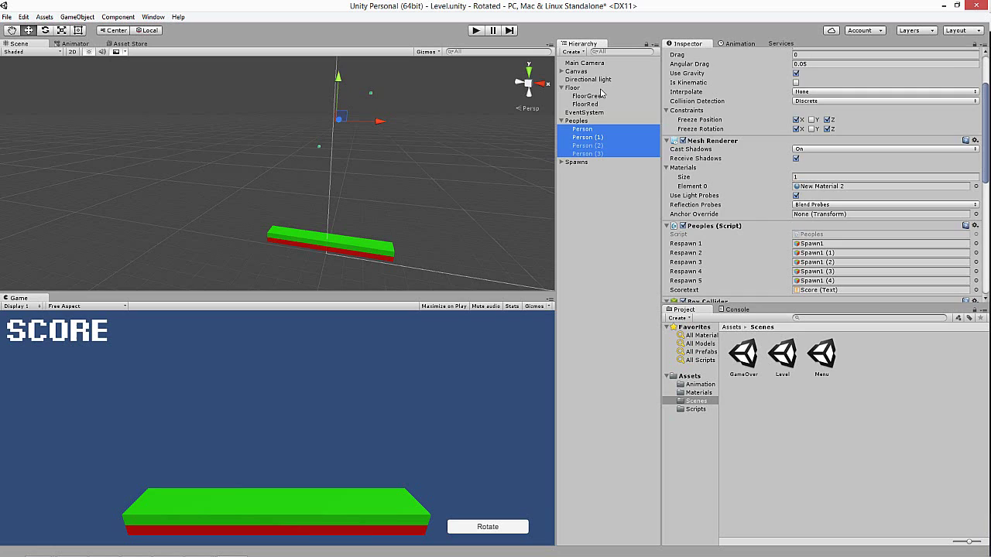
click(577, 71)
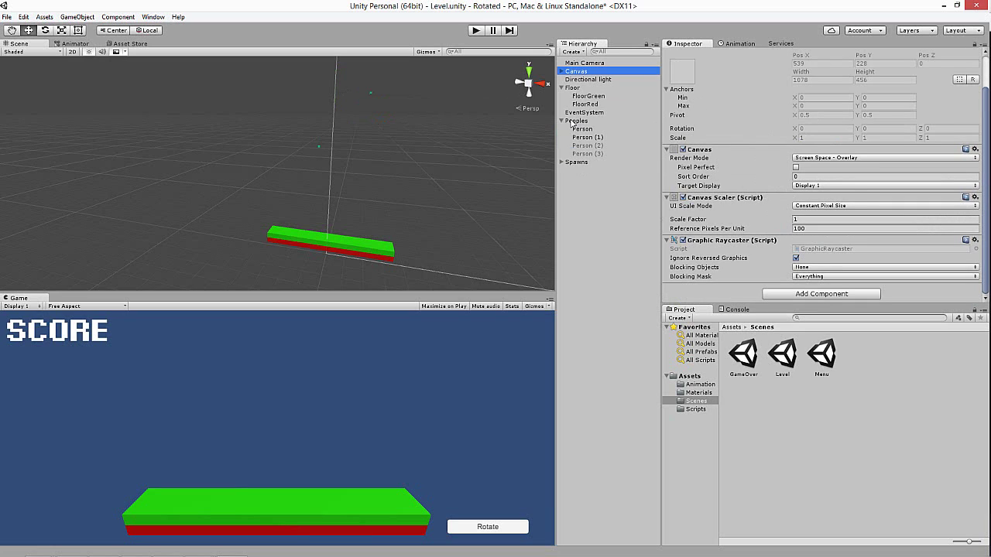
click(561, 71)
click(579, 87)
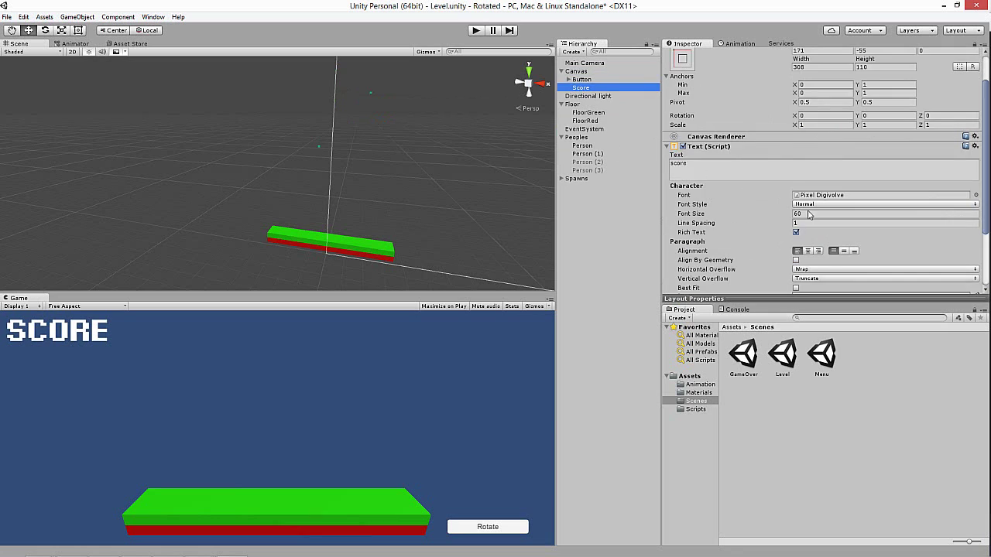
scroll(809, 217, down, 3)
drag(589, 162, 812, 259)
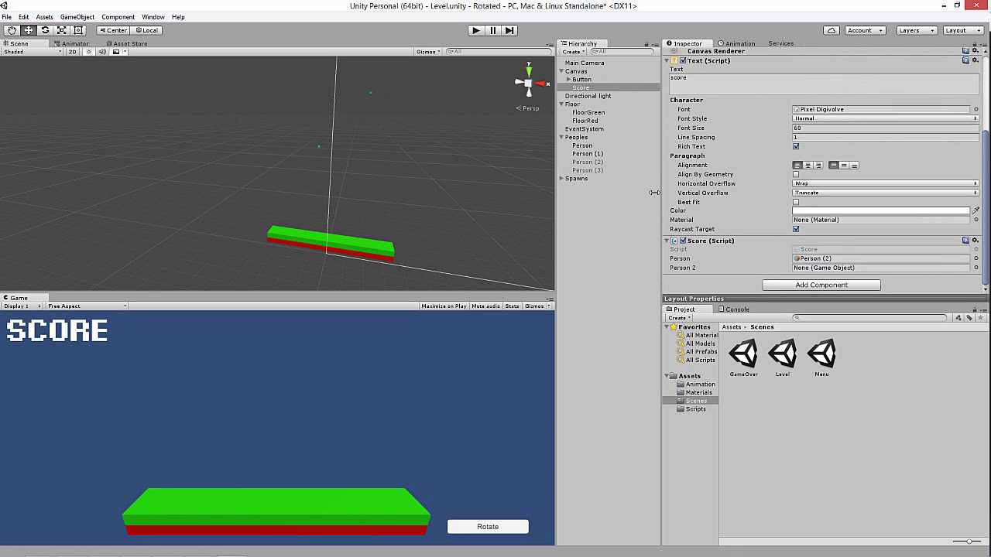
drag(588, 170, 810, 269)
click(476, 30)
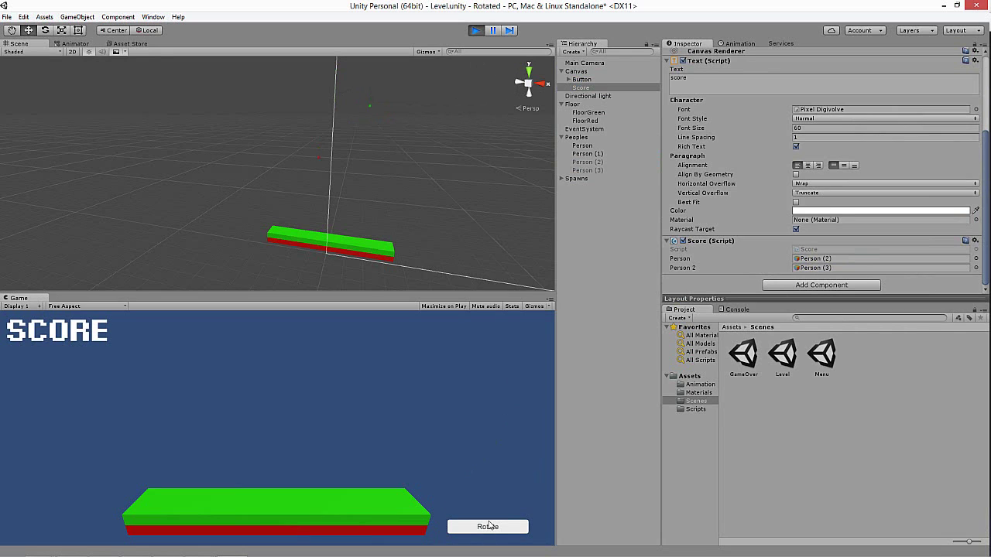
Flip the floor twice to reach the GameOver screen, then stop play.
click(488, 528)
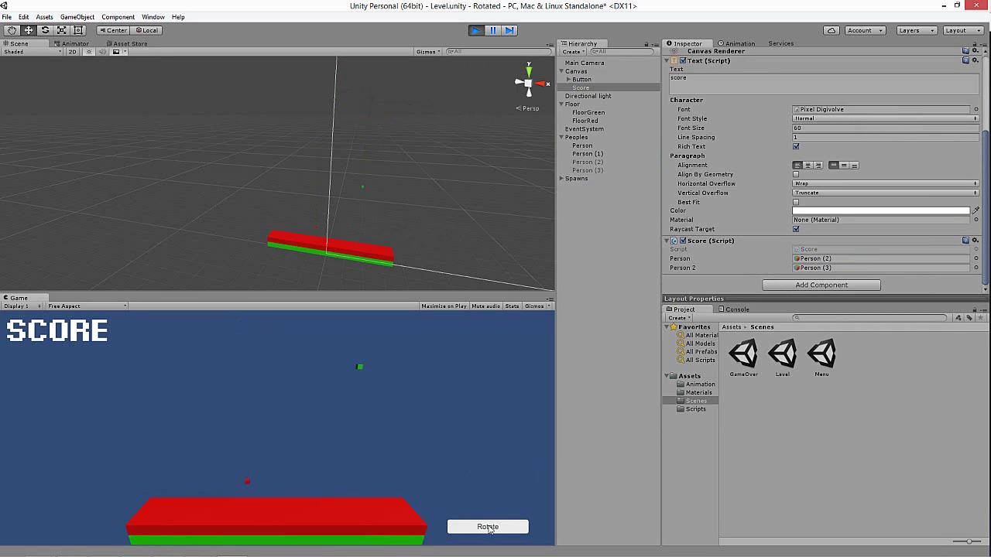
click(489, 529)
click(478, 31)
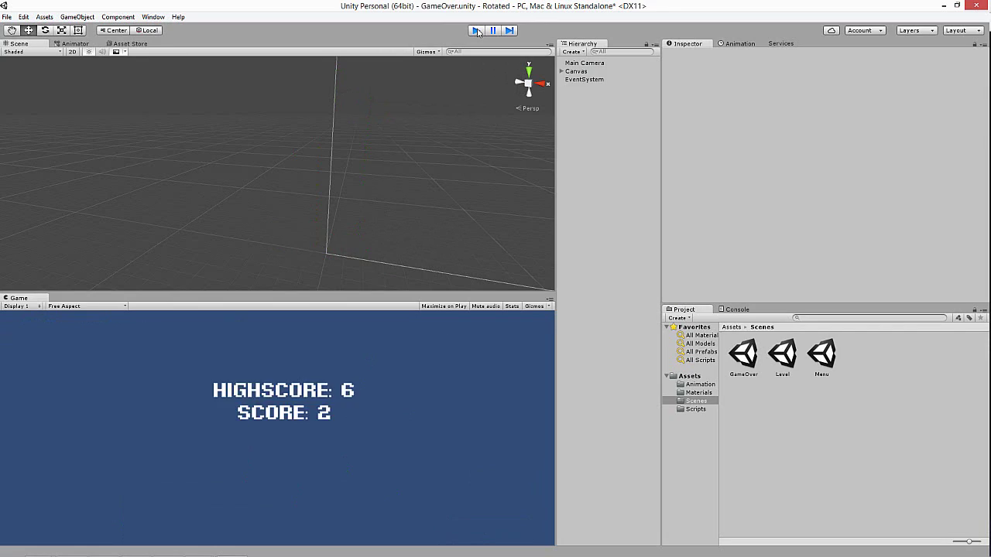
Replay the level, flipping the floor six times to score 9, then reopen Score.cs.
key(ctrl+p)
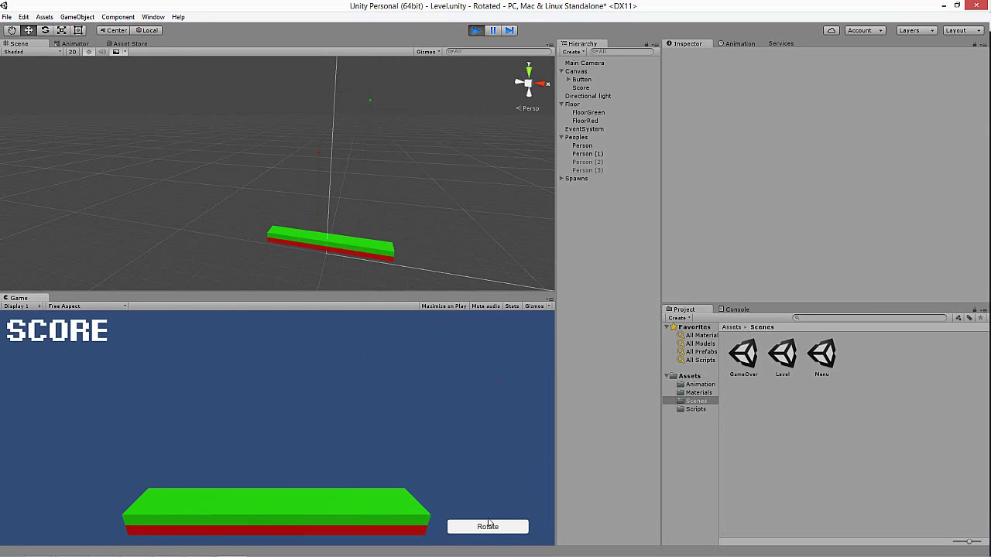
click(488, 529)
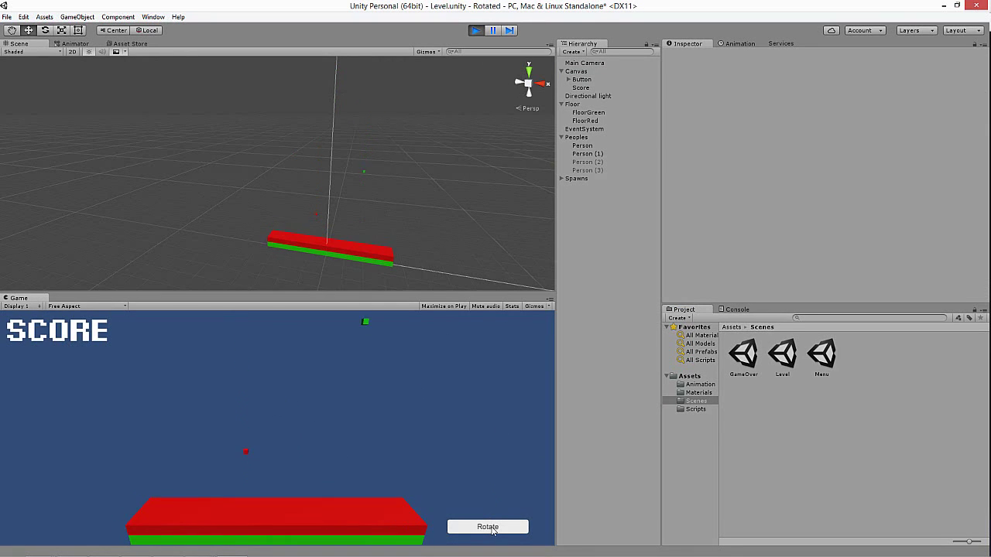
click(492, 530)
click(492, 530)
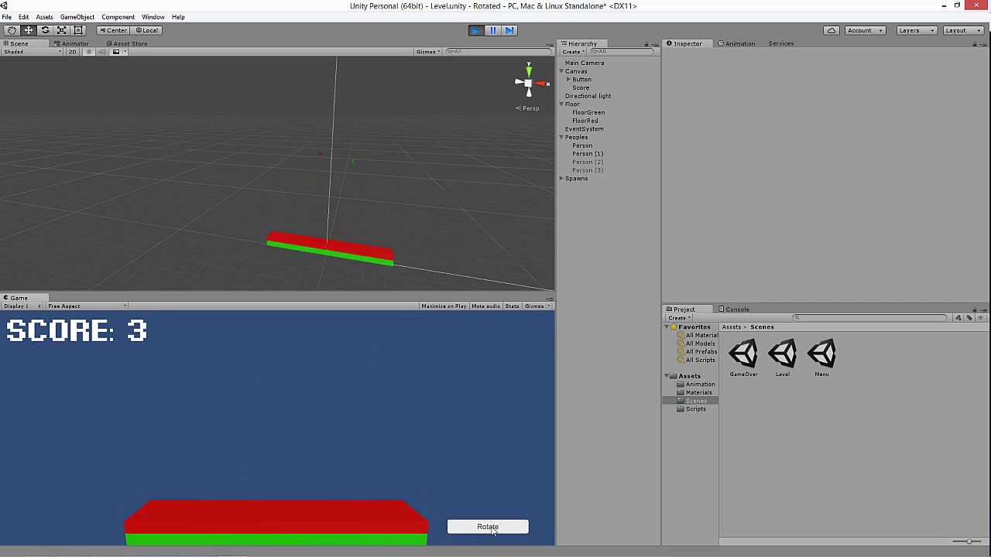
click(492, 530)
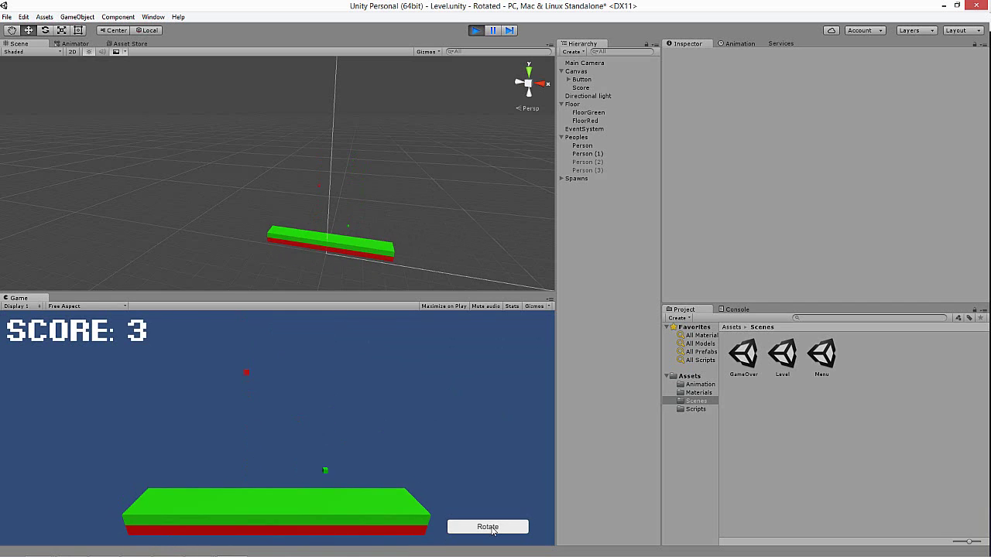
click(492, 530)
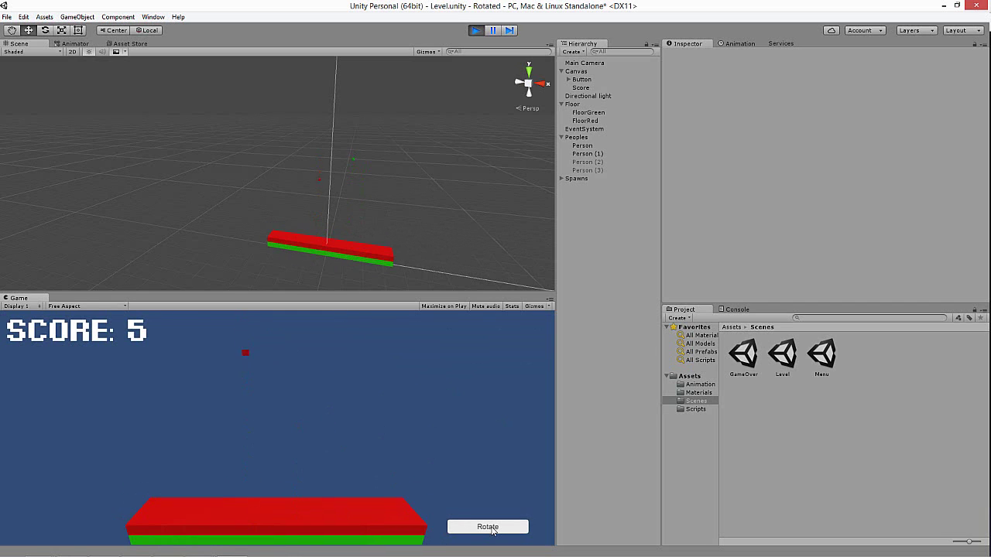
click(492, 530)
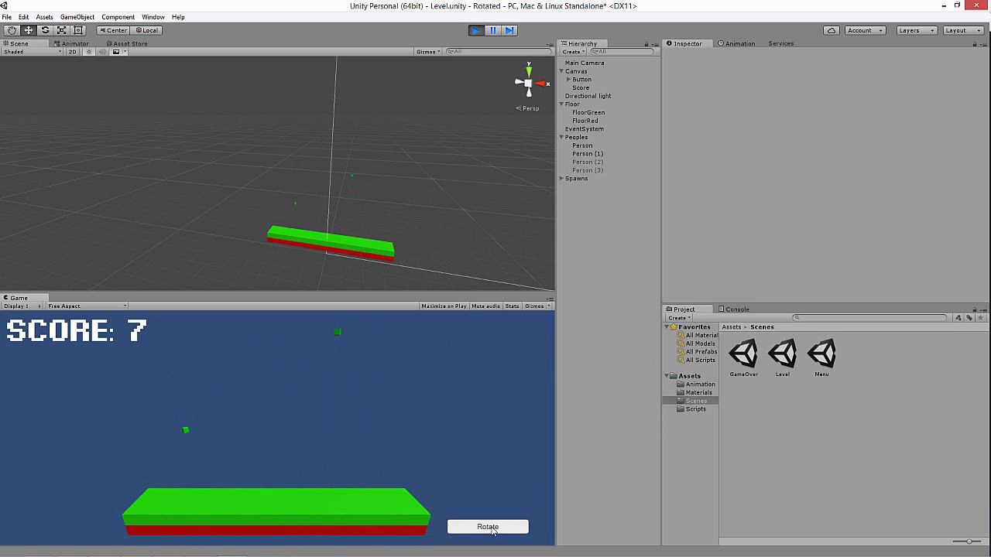
click(475, 31)
click(135, 547)
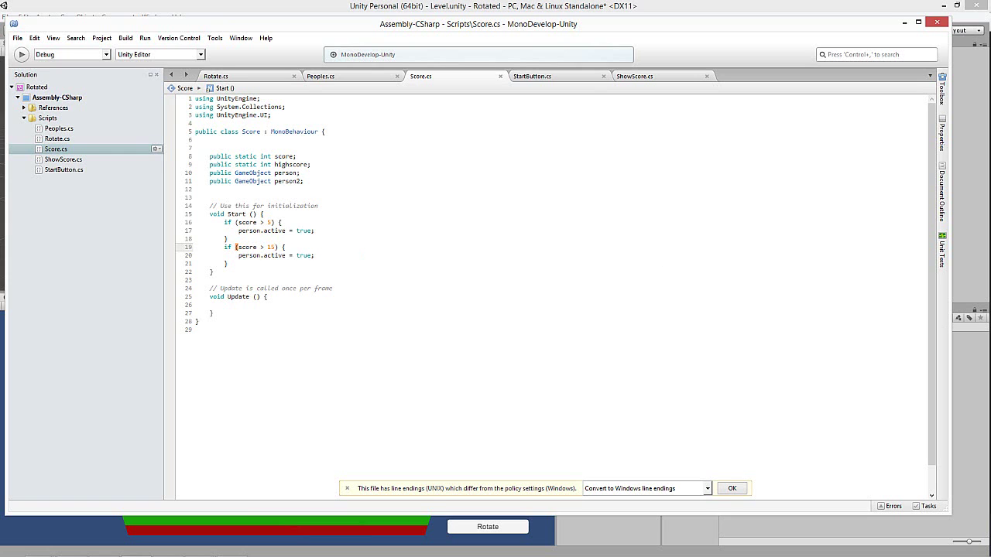
Switch between Unity and Score.cs, then hide MonoDevelop and start playing the level.
key(alt+Tab)
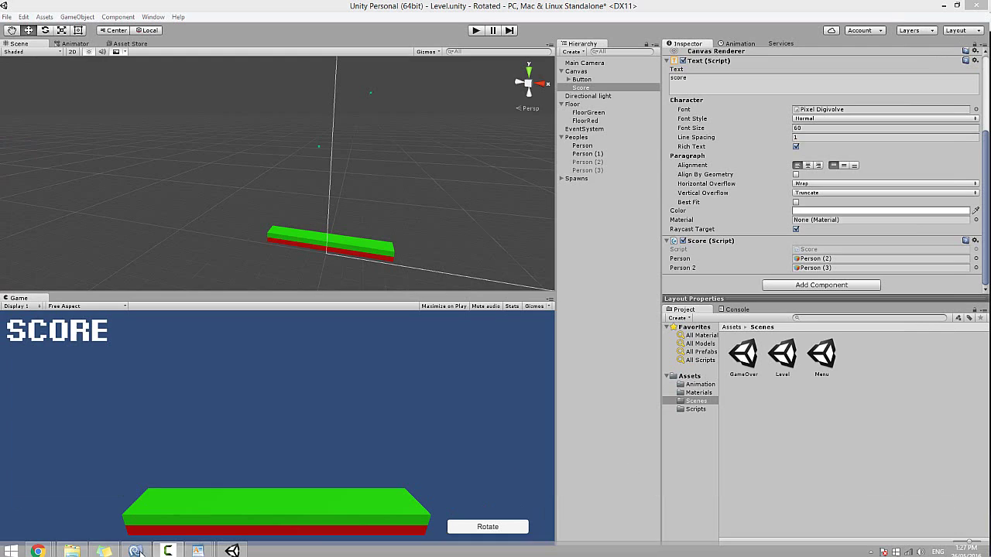
mouse_move(167, 550)
click(153, 546)
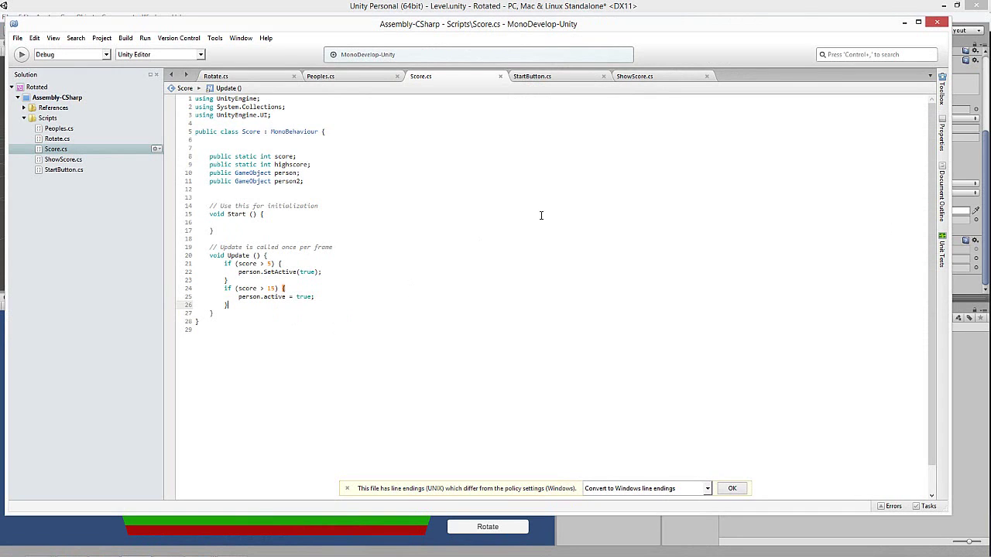
click(904, 23)
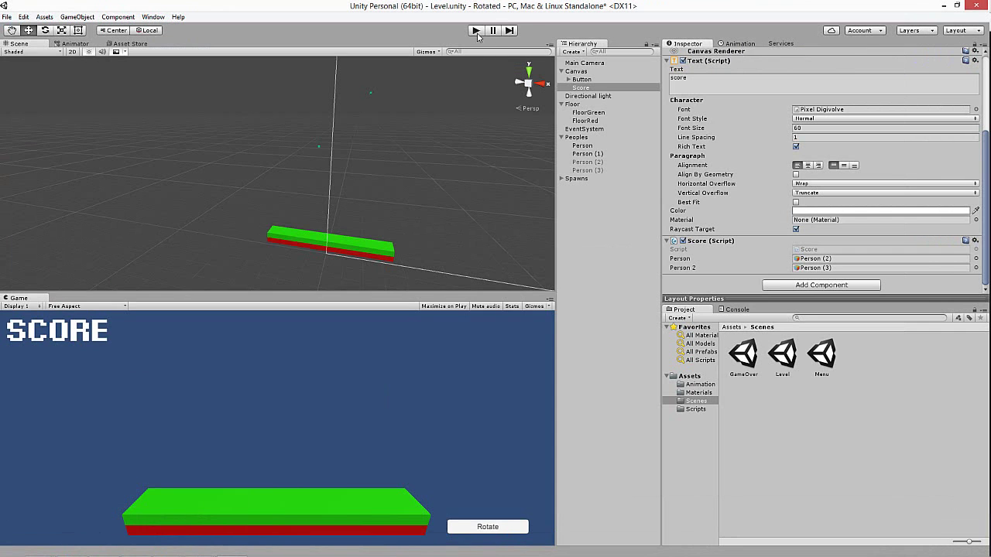
click(476, 31)
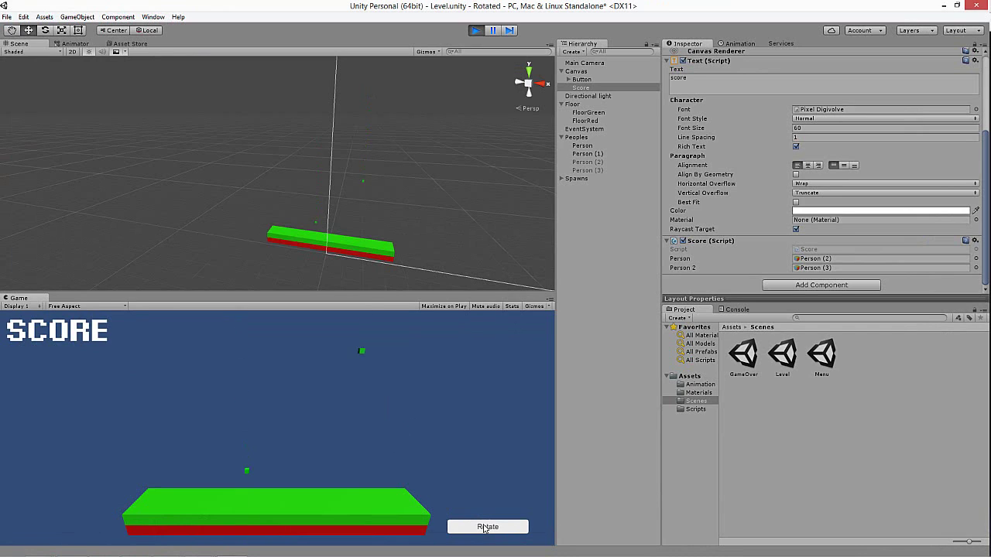
Flip the platform three times, stop the game, and reopen Score.cs in MonoDevelop.
click(482, 529)
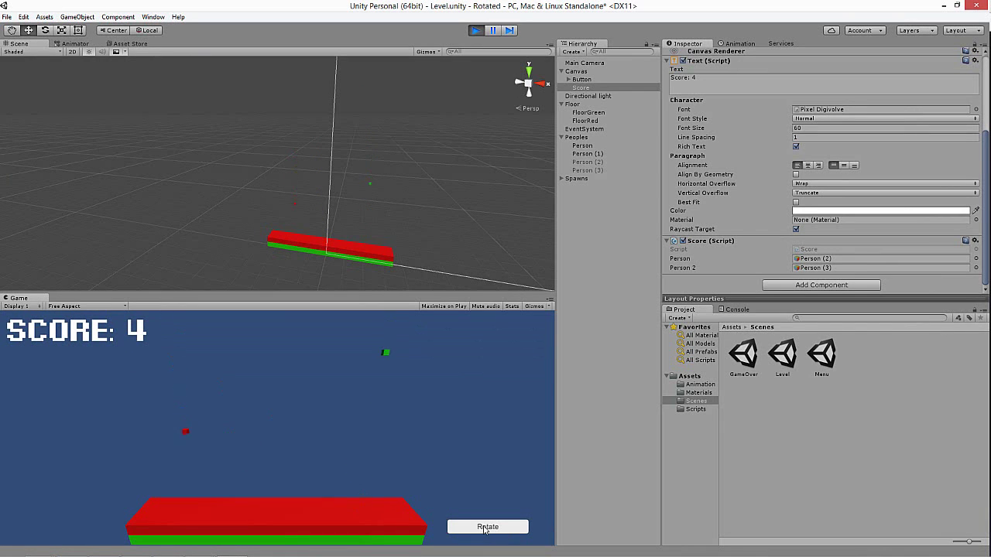
click(485, 529)
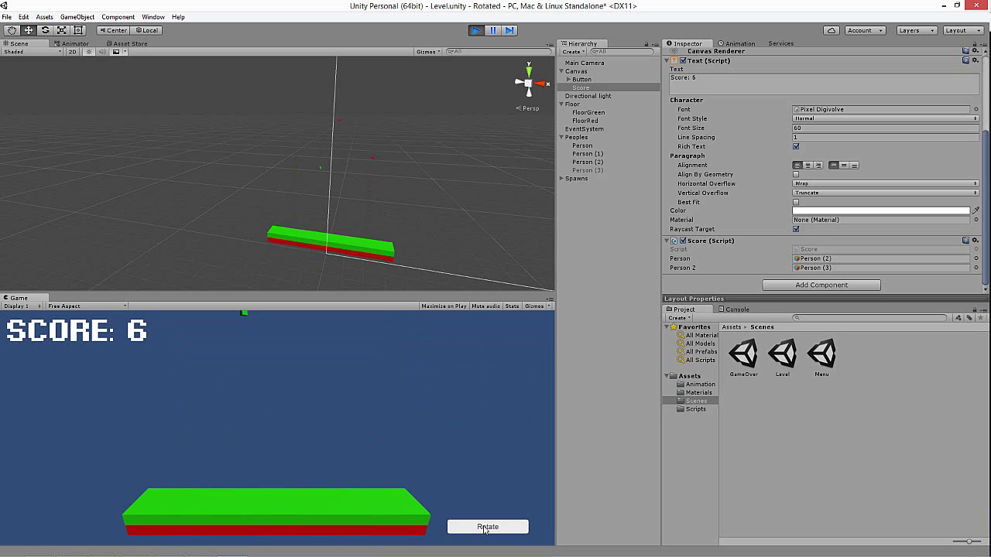
click(486, 529)
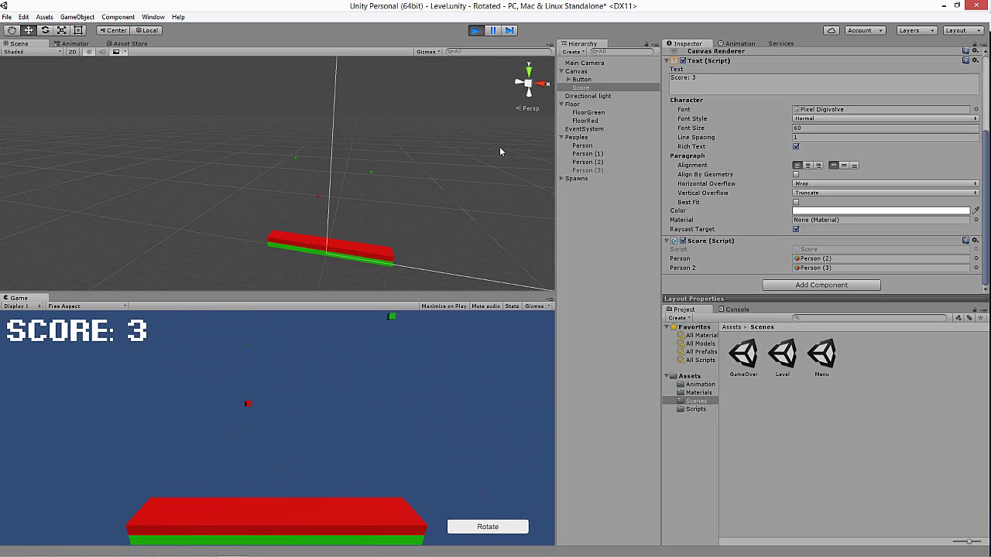
click(475, 32)
click(136, 551)
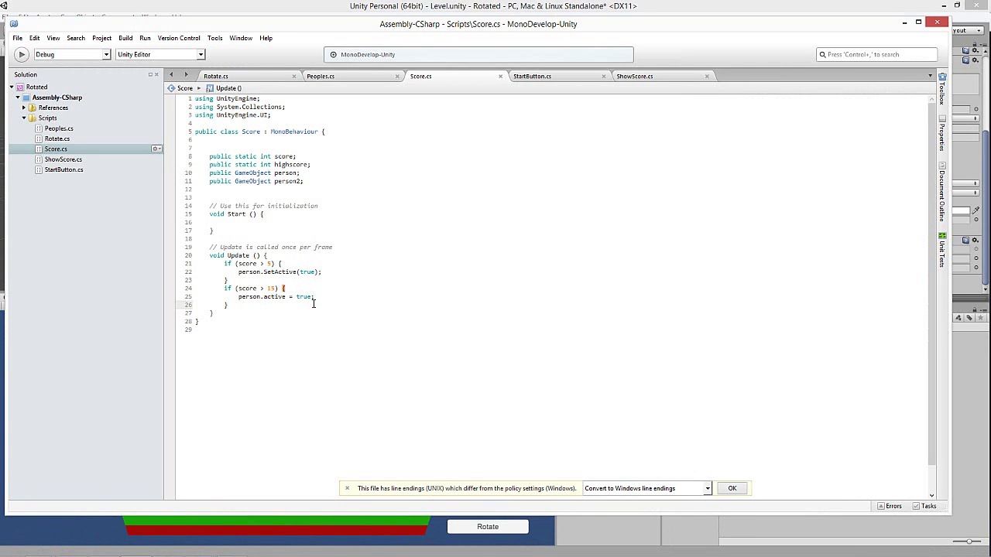
Cut the two score-checking if blocks from Score's Update and save Score.cs.
drag(243, 306, 222, 266)
key(ctrl+c)
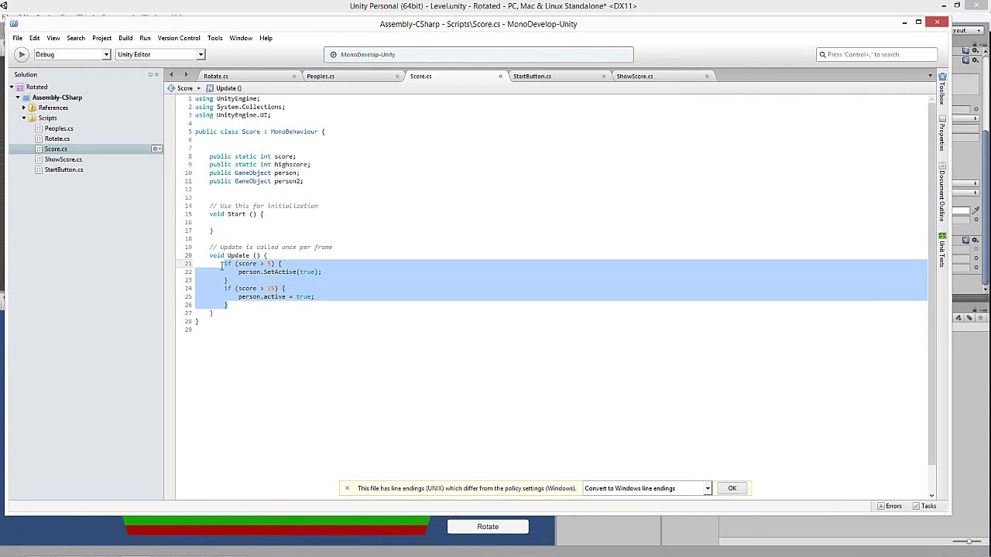
key(Delete)
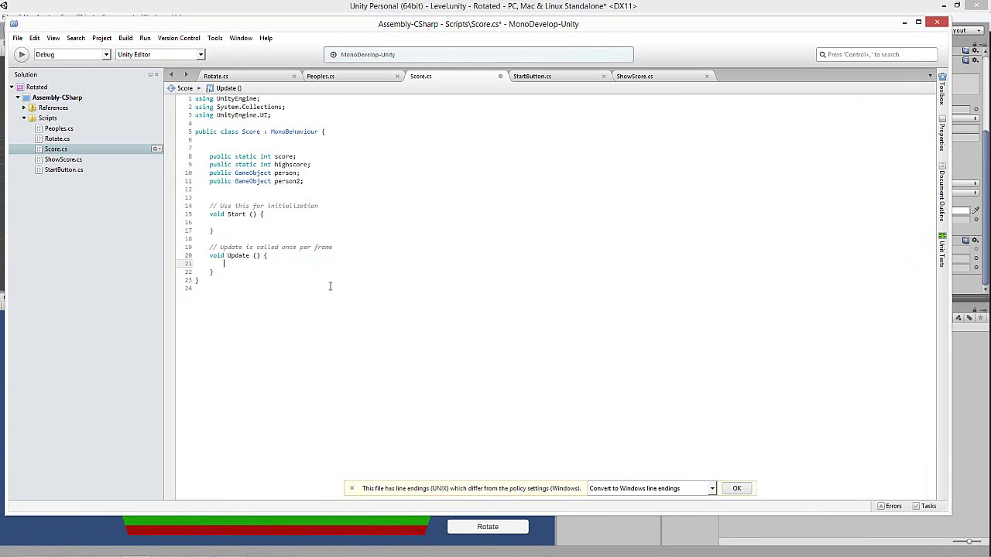
key(ctrl+s)
Paste the if blocks into Peoples' Update and try playing in Unity.
click(348, 77)
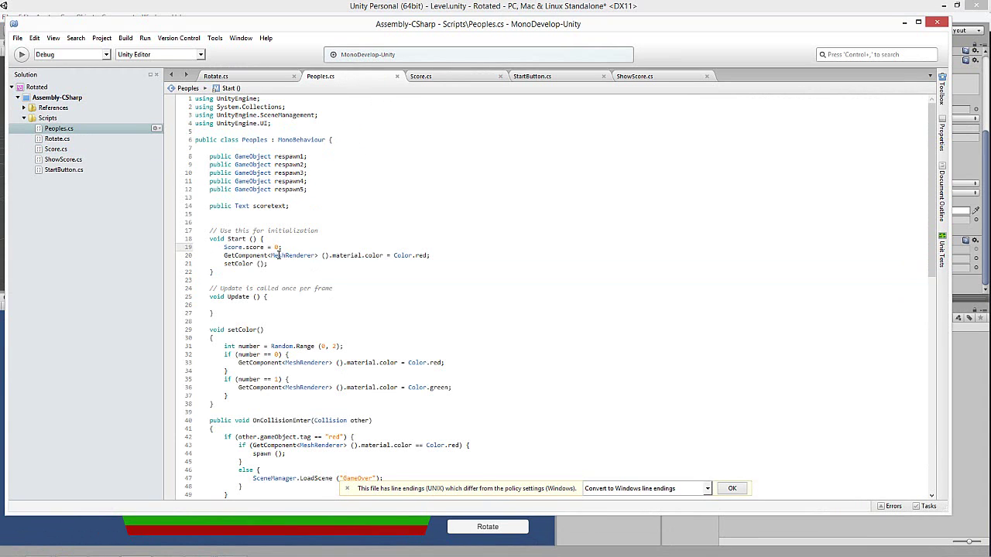
click(247, 307)
key(ctrl+v)
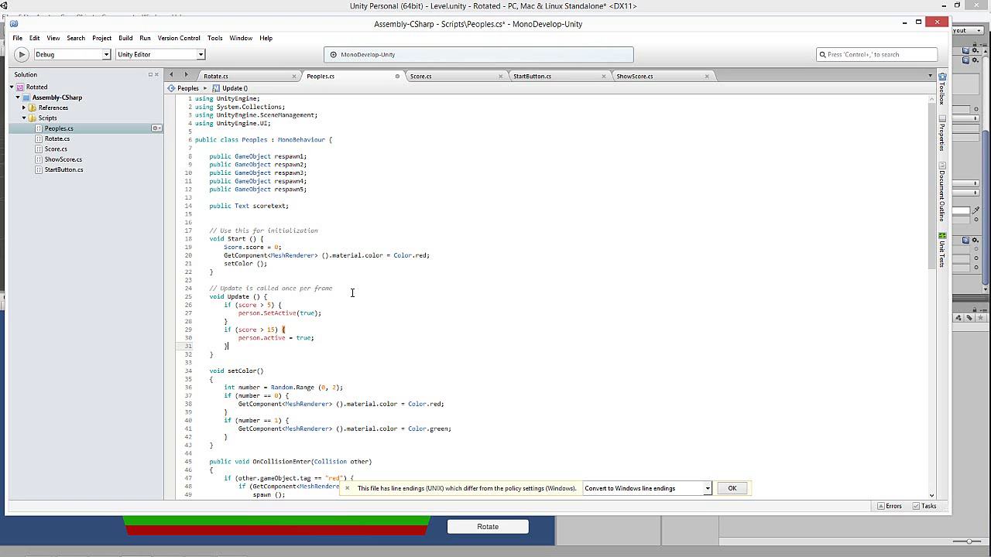
click(904, 22)
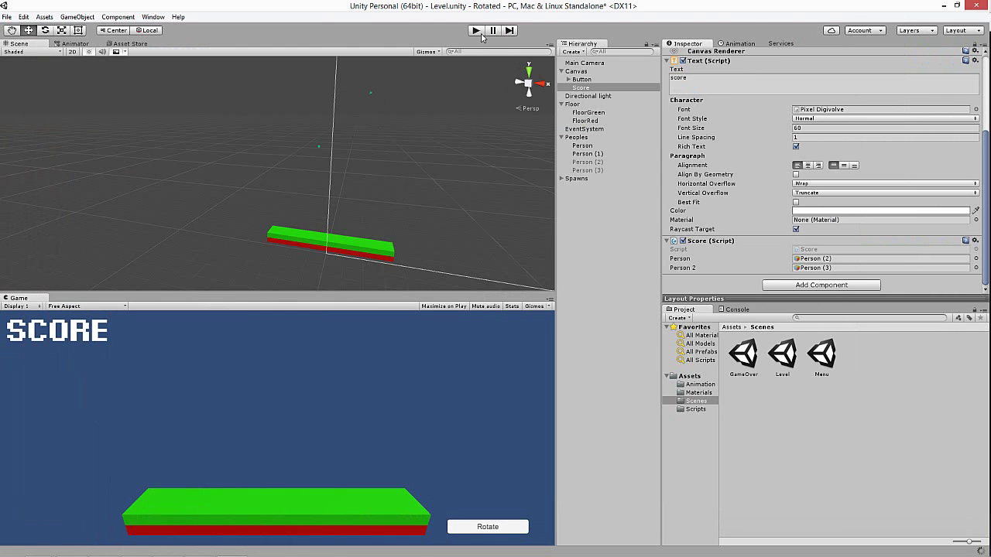
click(475, 31)
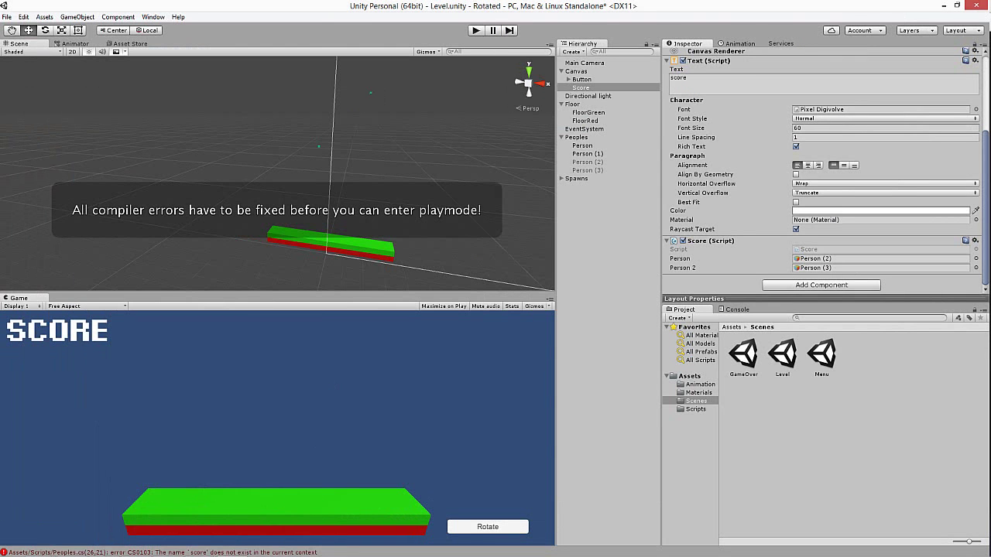
Prefix both score references on lines 26 and 29 with 'Score.' and save Peoples.cs.
click(146, 551)
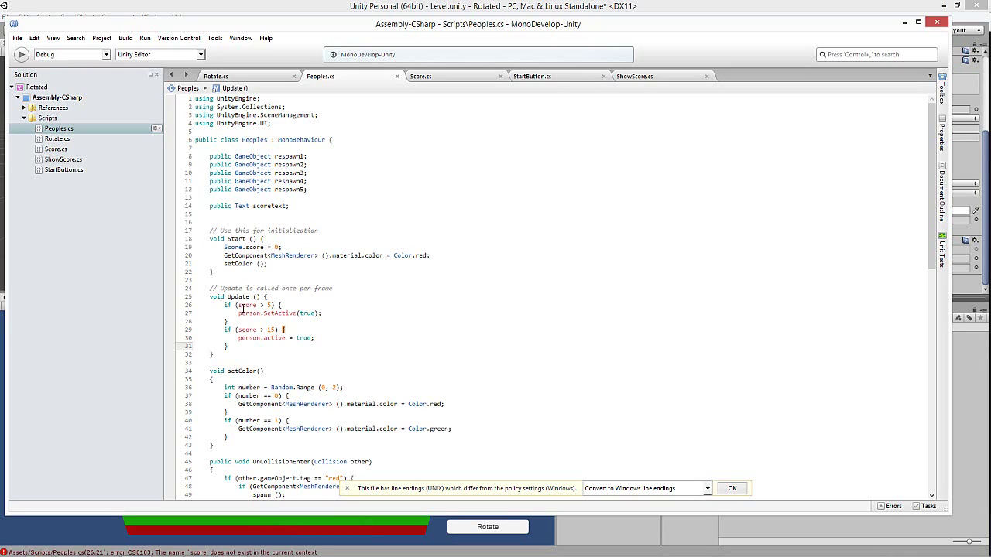
click(239, 305)
text(Score.Des)
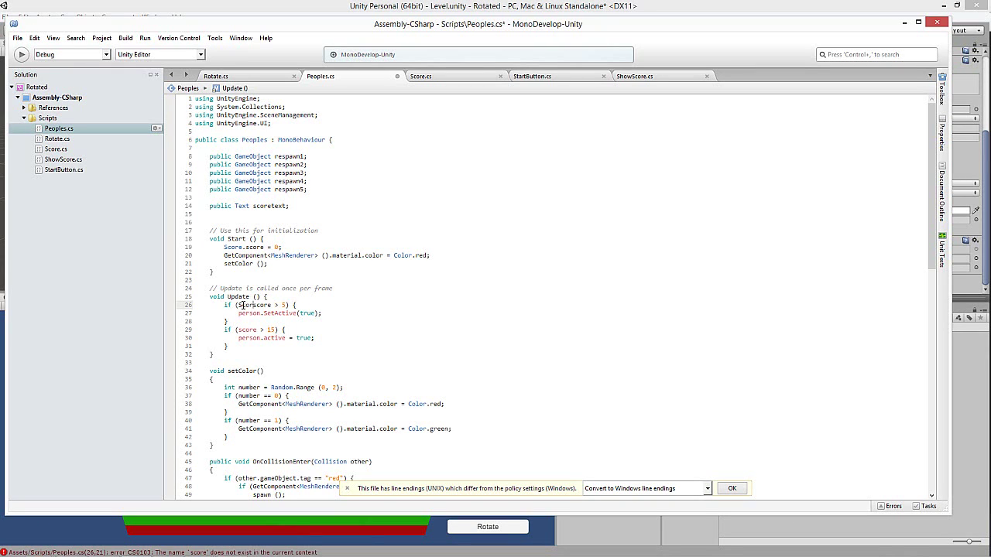
key(BackSpace)
key(BackSpace)
key(BackSpace)
click(239, 330)
text(Score.)
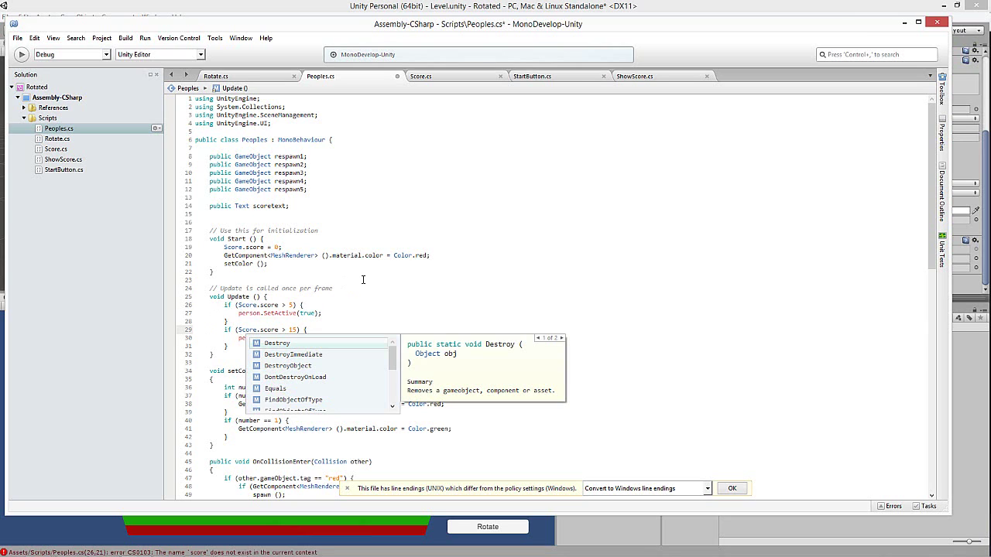
key(Escape)
key(ctrl+s)
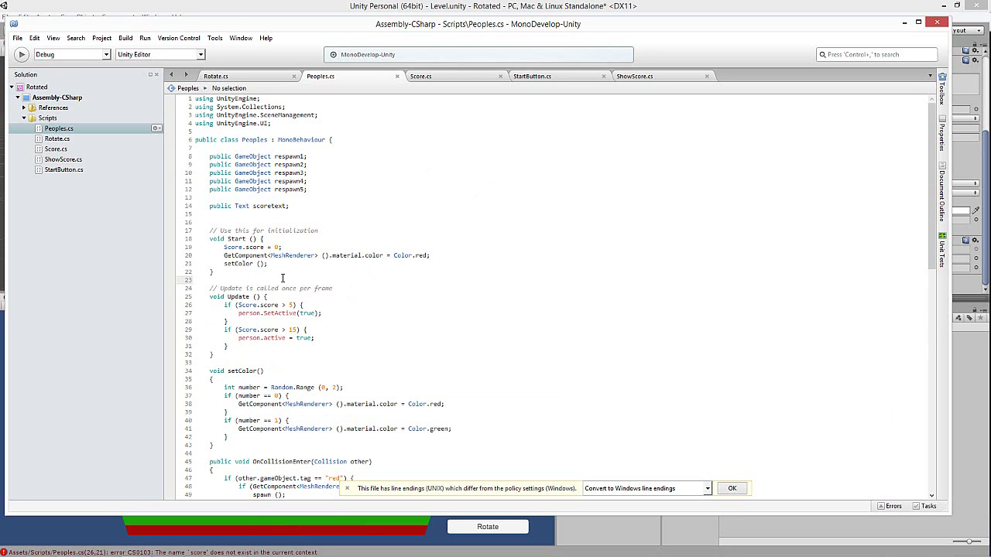
Retry Play in Unity, which reports 'person' does not exist, then return to the code.
click(904, 22)
click(475, 30)
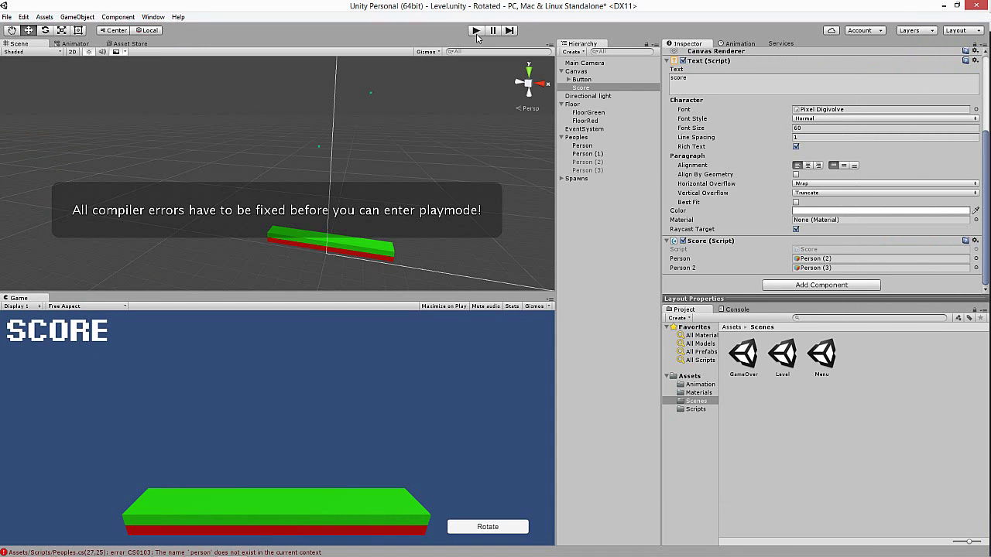
click(232, 546)
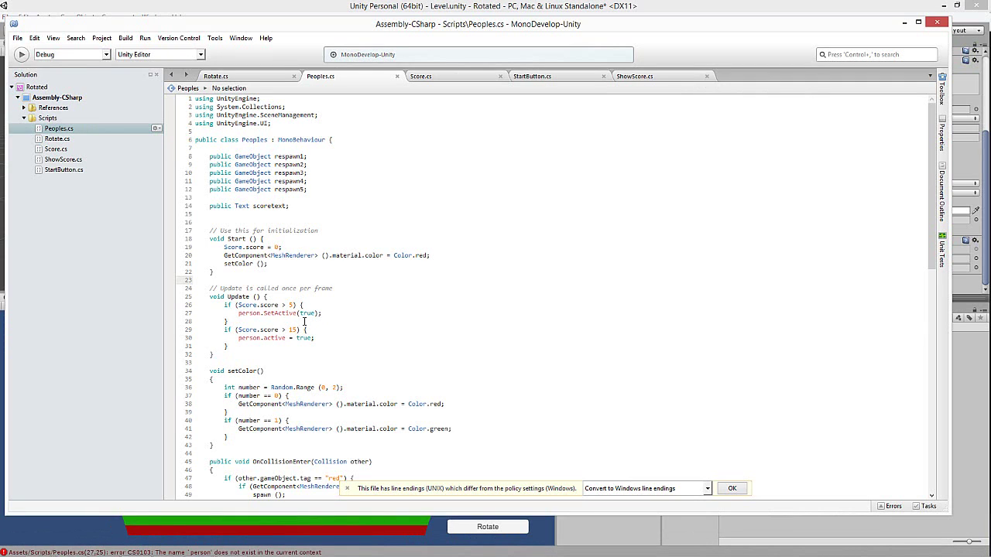
Cut the person and person2 declarations from Score.cs and paste them after respawn5 in Peoples.cs.
click(422, 76)
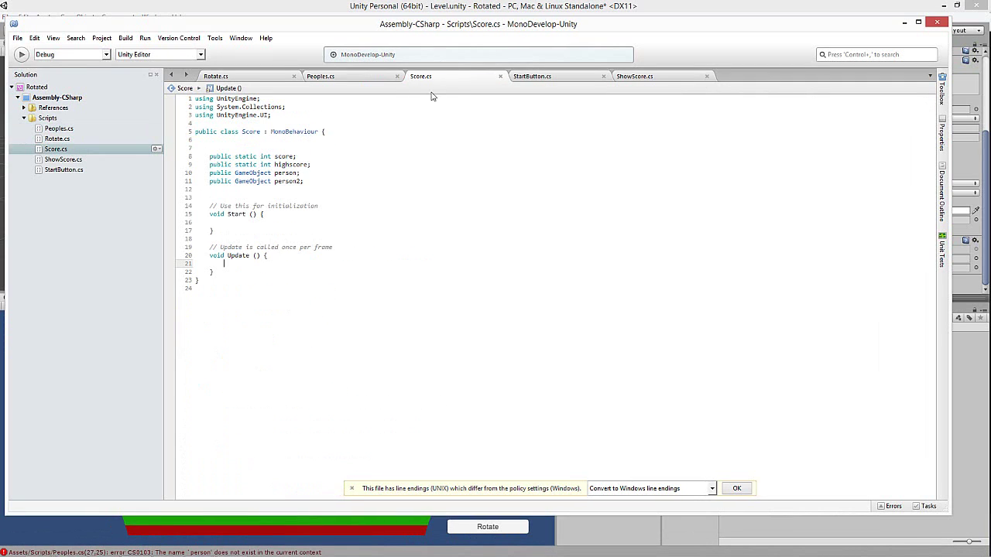
drag(304, 180, 207, 173)
key(ctrl+c)
key(Delete)
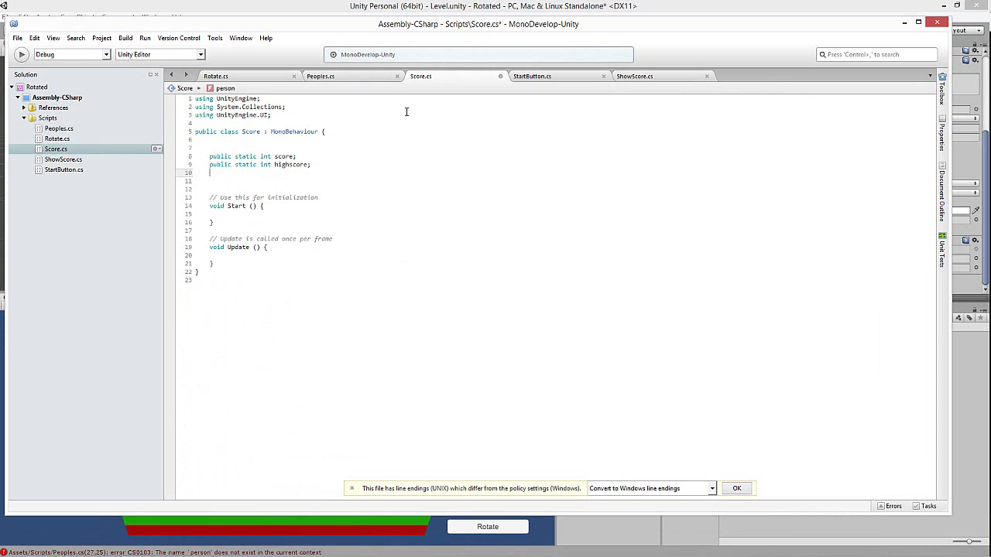
click(320, 76)
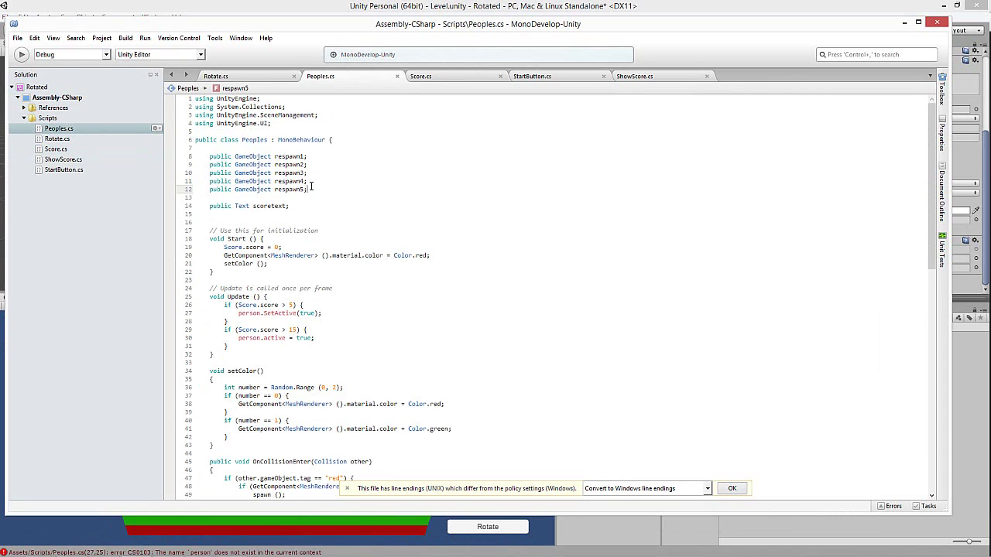
key(ctrl+v)
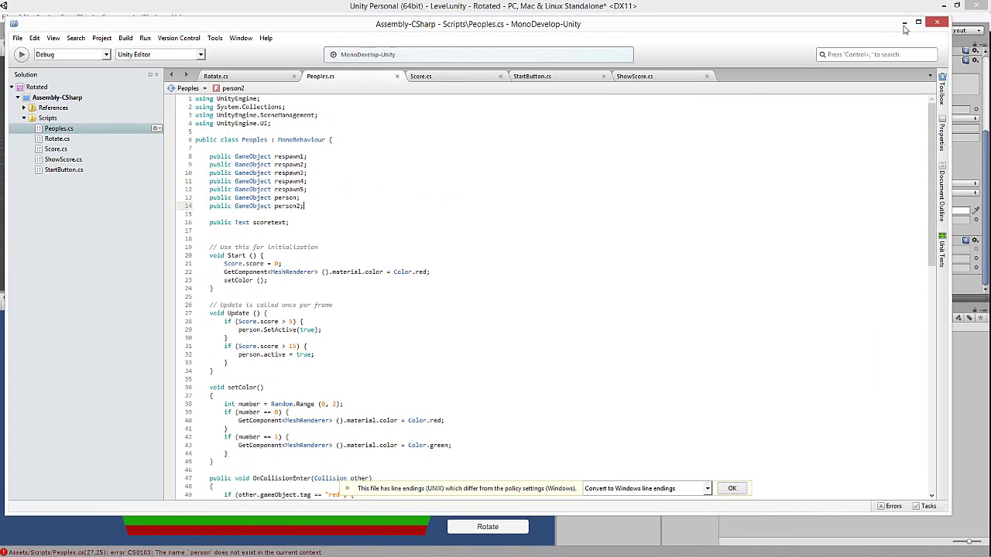
click(904, 23)
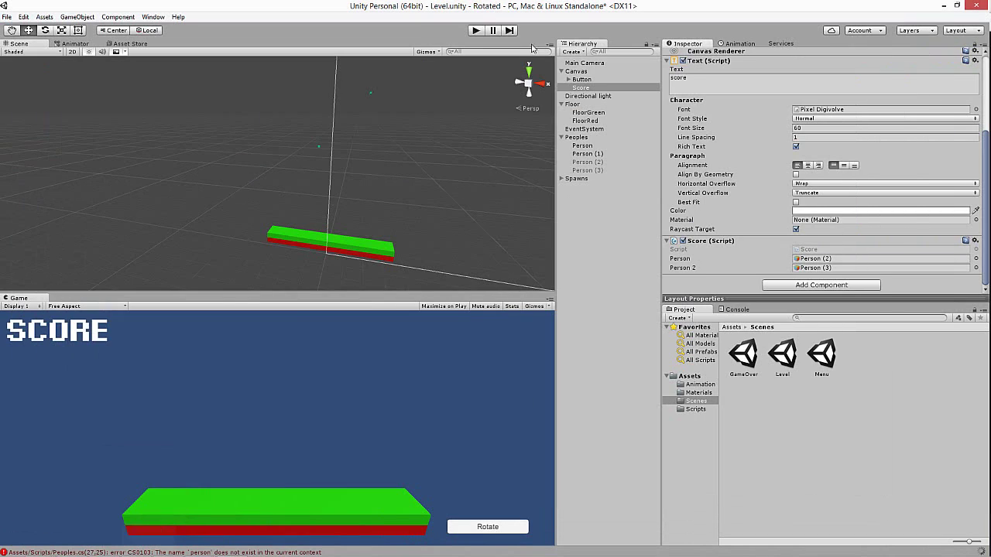
click(476, 31)
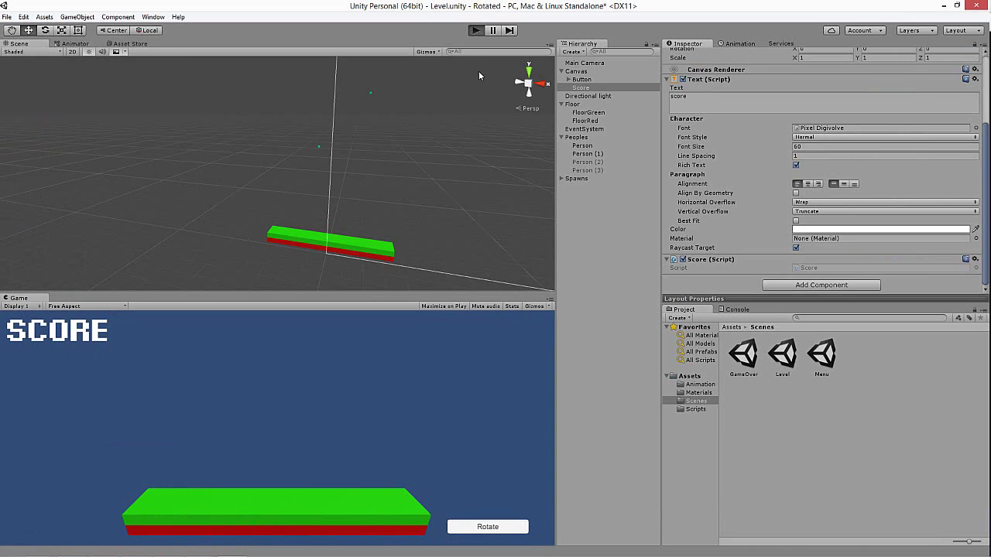
click(480, 527)
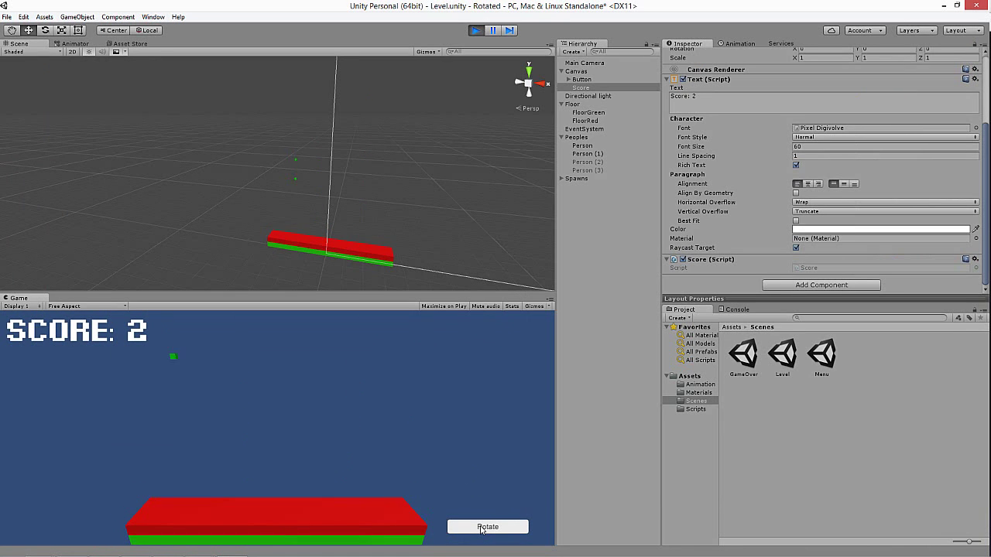
click(481, 527)
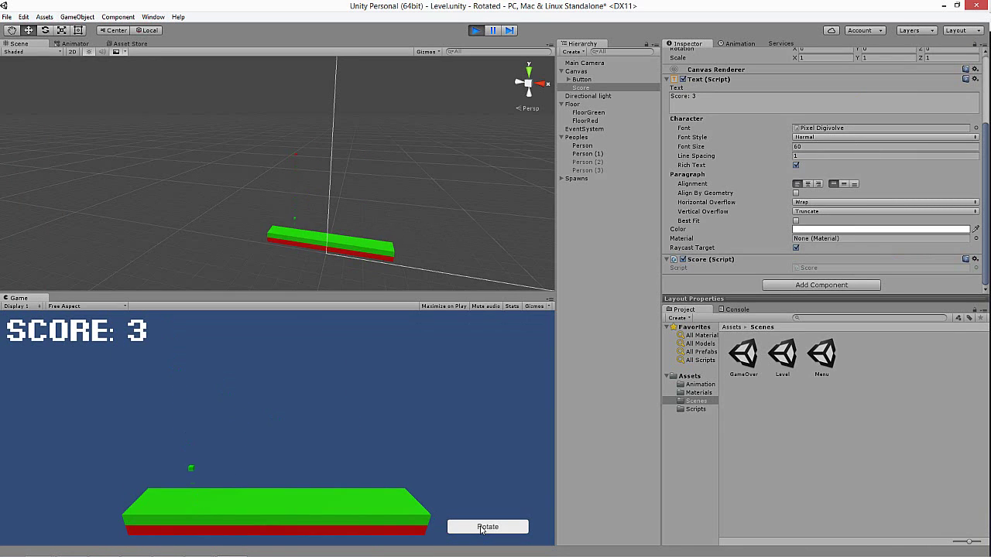
click(480, 527)
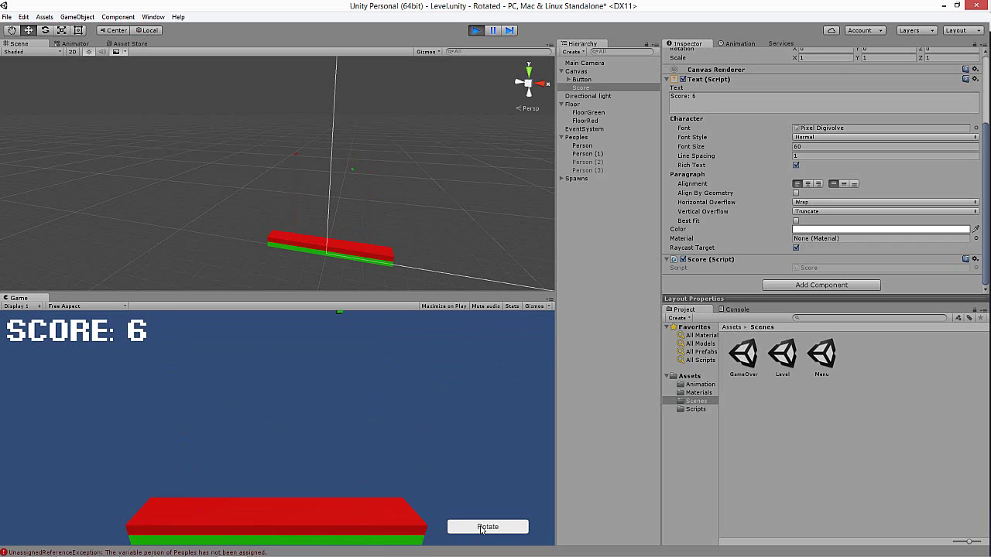
click(481, 527)
click(475, 31)
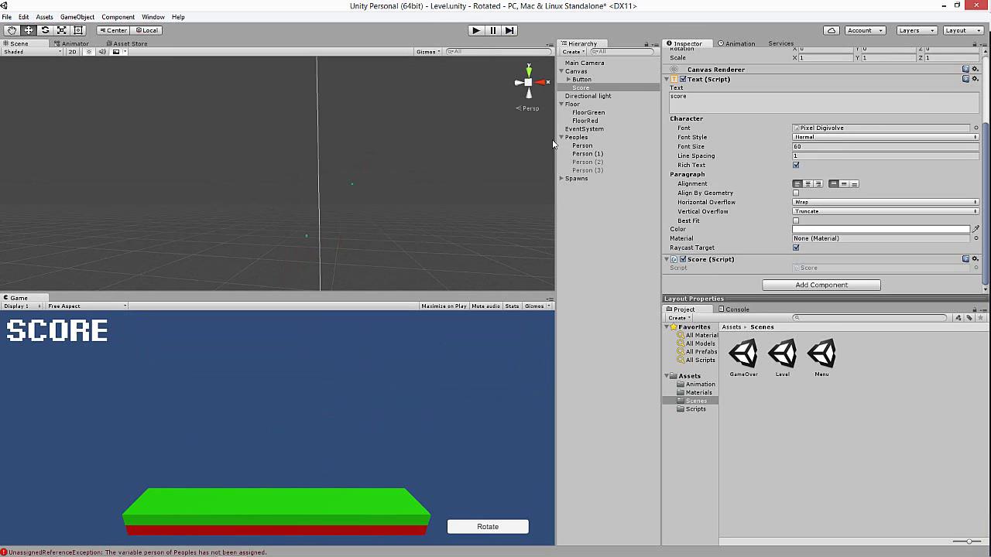
Drag Person objects into the Person and Person 2 slots on Person and Person (1).
click(586, 146)
shift+click(596, 171)
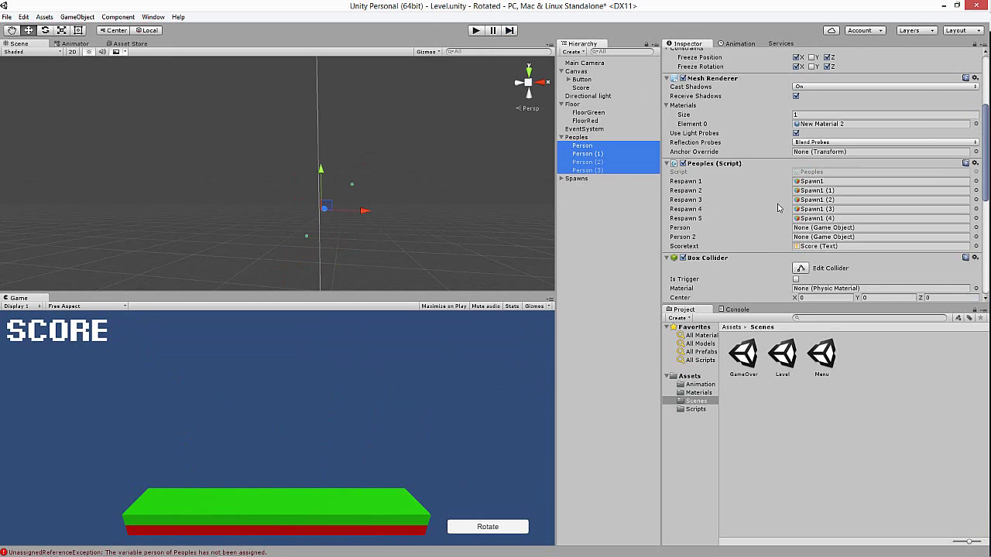
click(584, 149)
drag(586, 151, 844, 196)
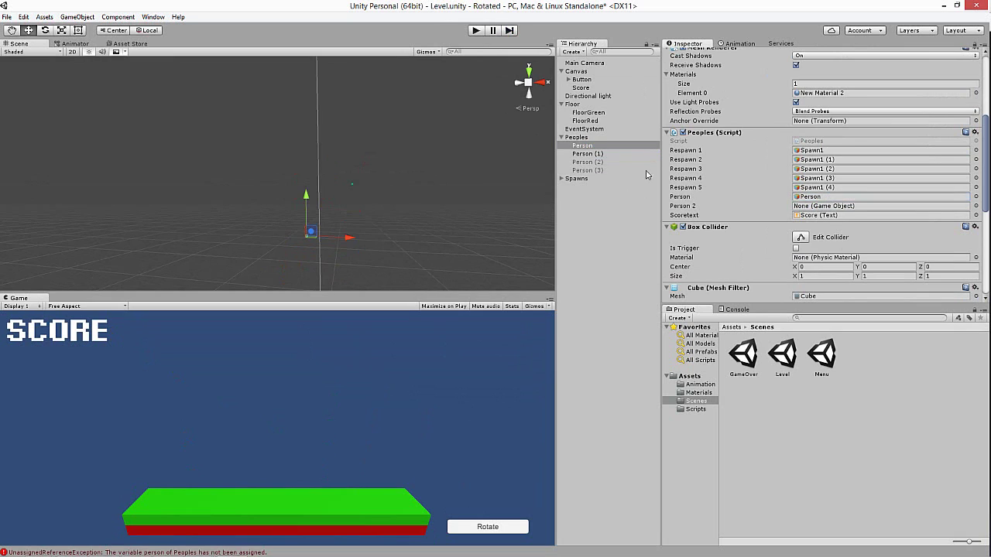
drag(606, 164, 815, 207)
click(588, 153)
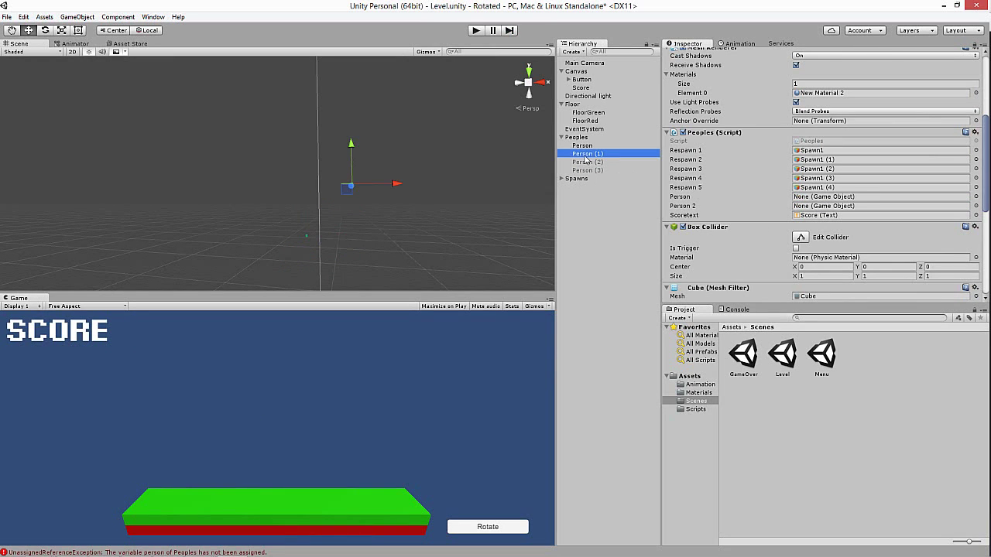
drag(588, 155, 815, 200)
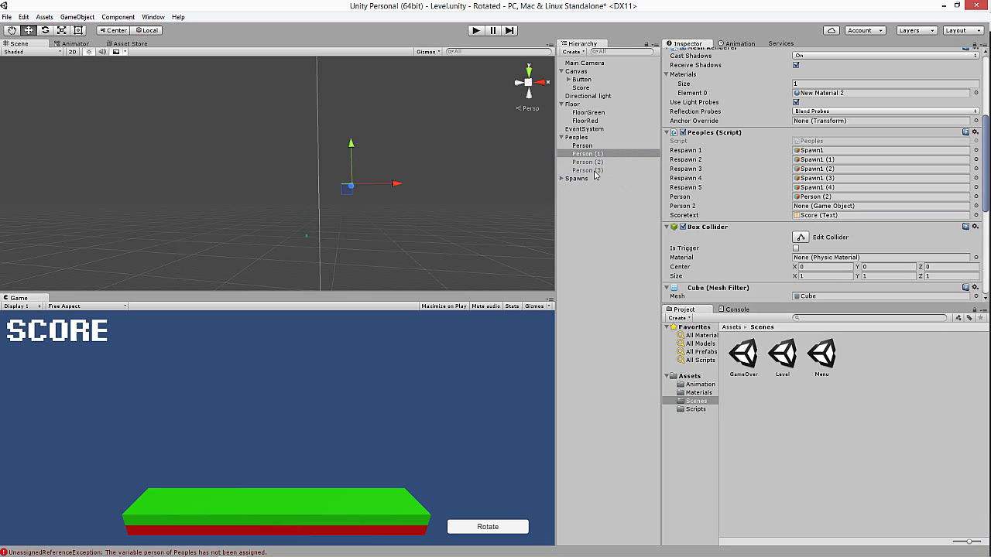
drag(588, 171, 815, 206)
Assign Person (2) to Person and Person (3) to Person 2, then start the game.
click(599, 162)
drag(590, 162, 805, 198)
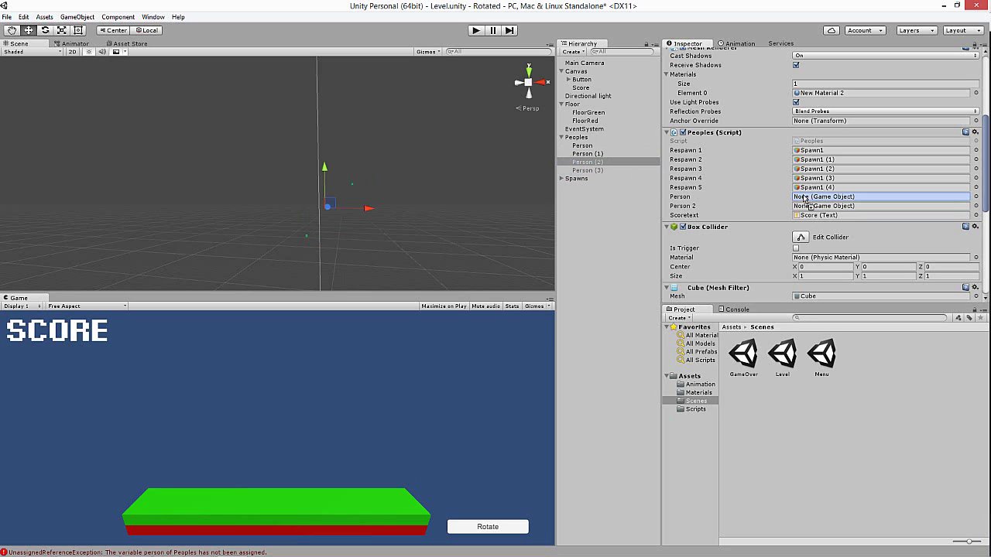
drag(598, 170, 819, 213)
click(596, 170)
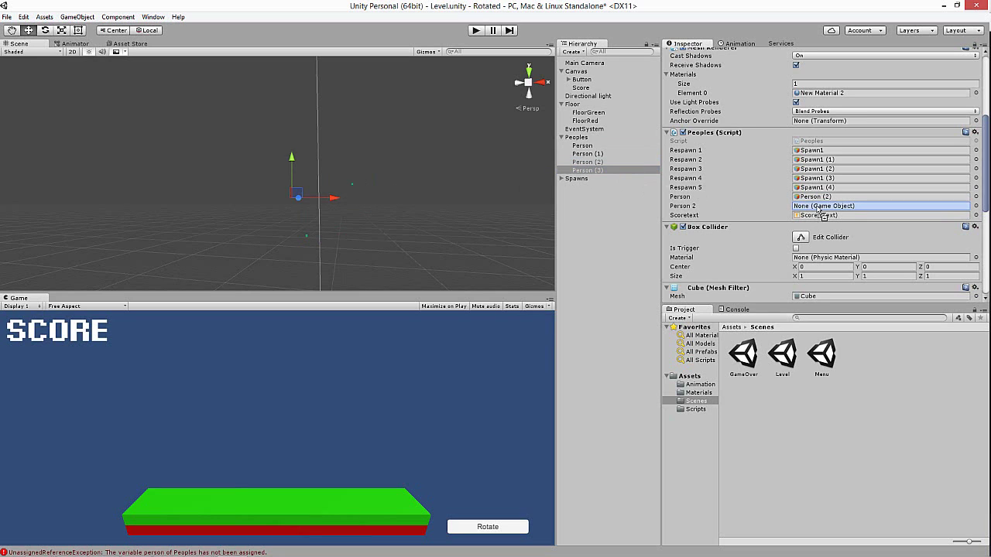
drag(585, 178, 815, 205)
click(475, 30)
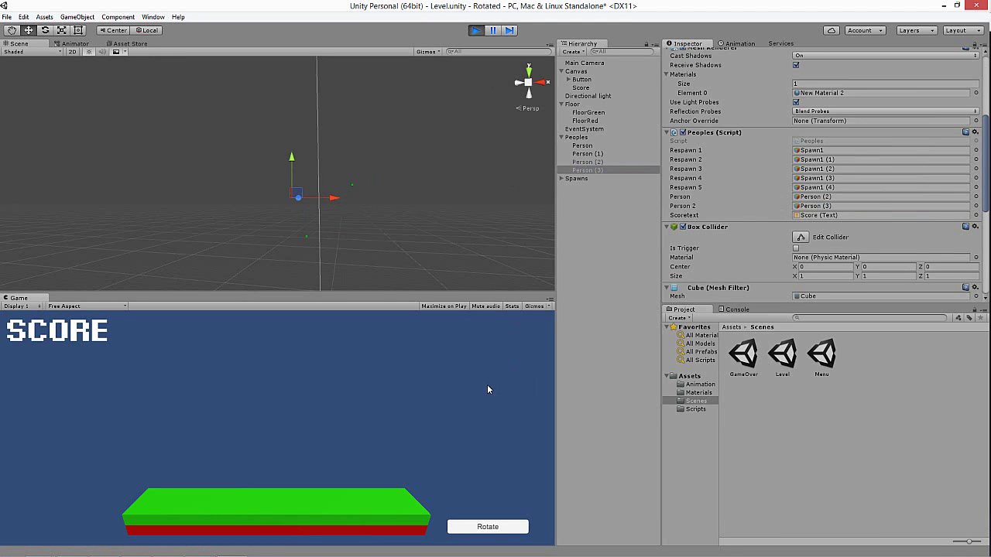
Flip the platform three times during play, stop the game, and bring up Peoples.cs.
click(493, 531)
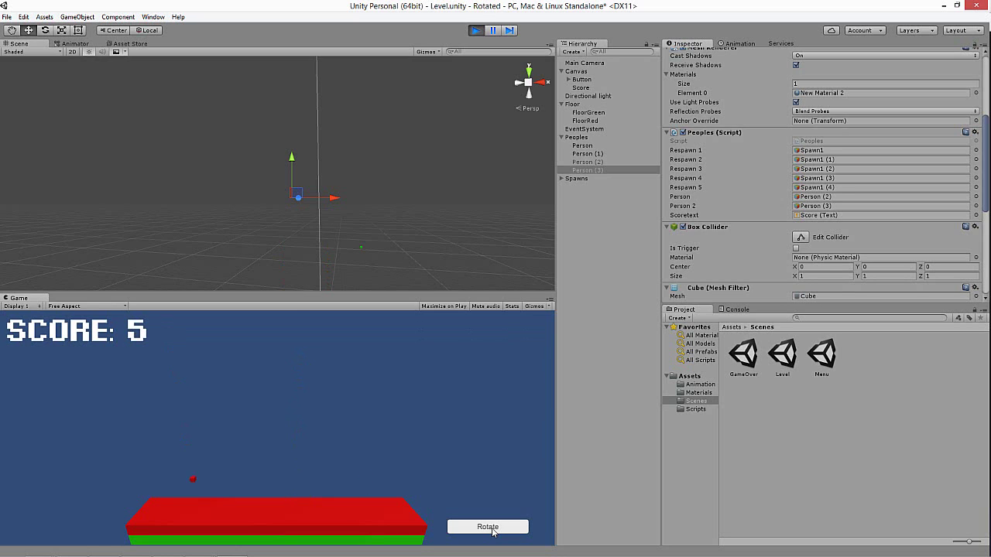
click(487, 527)
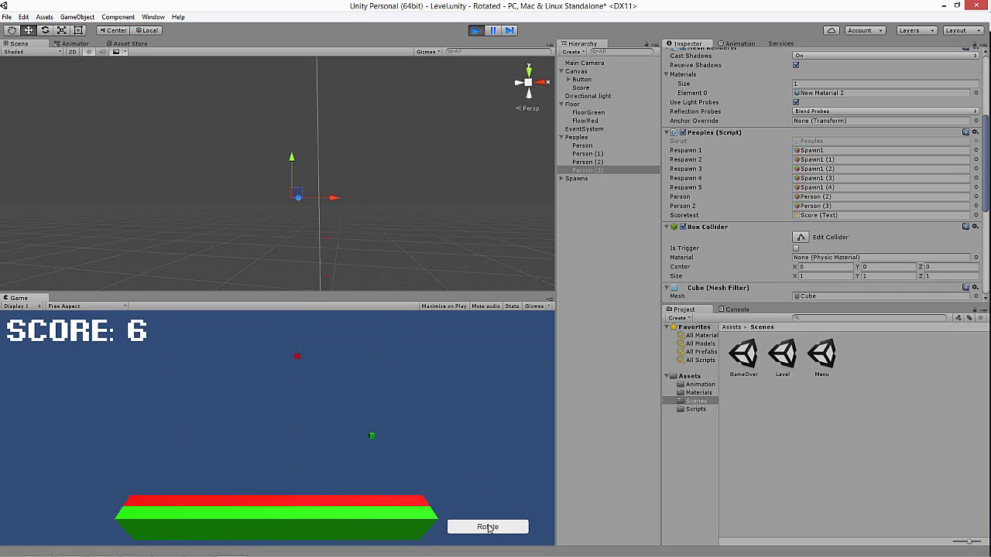
click(488, 527)
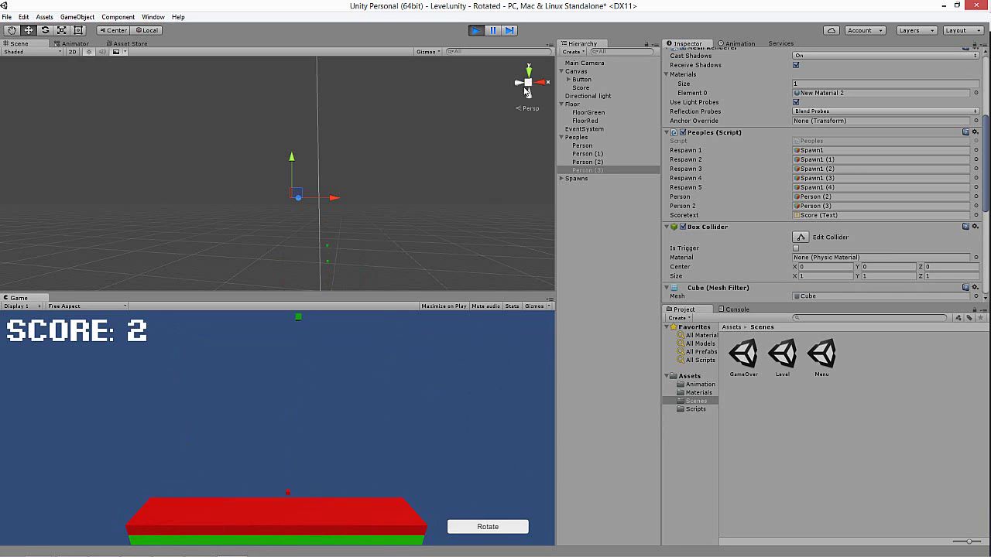
click(476, 30)
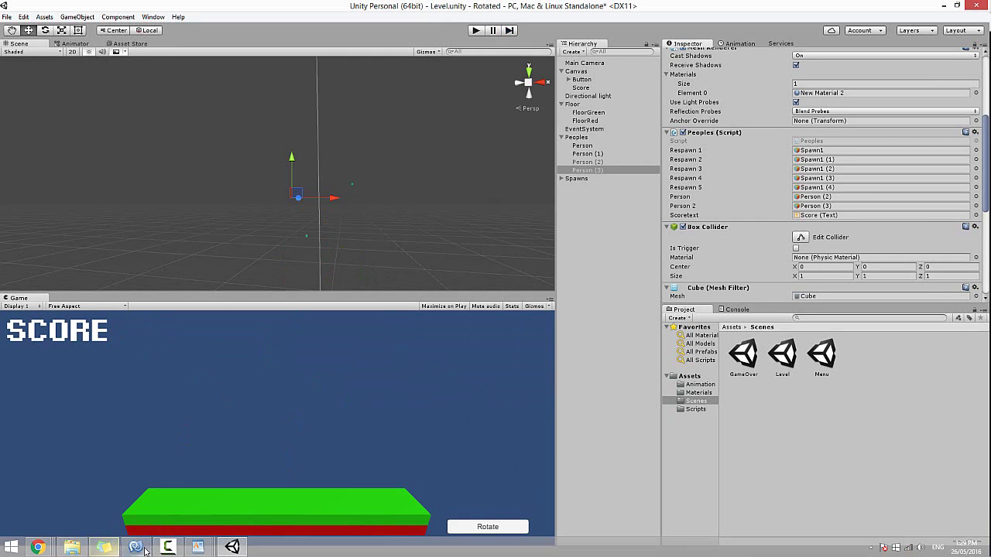
click(232, 551)
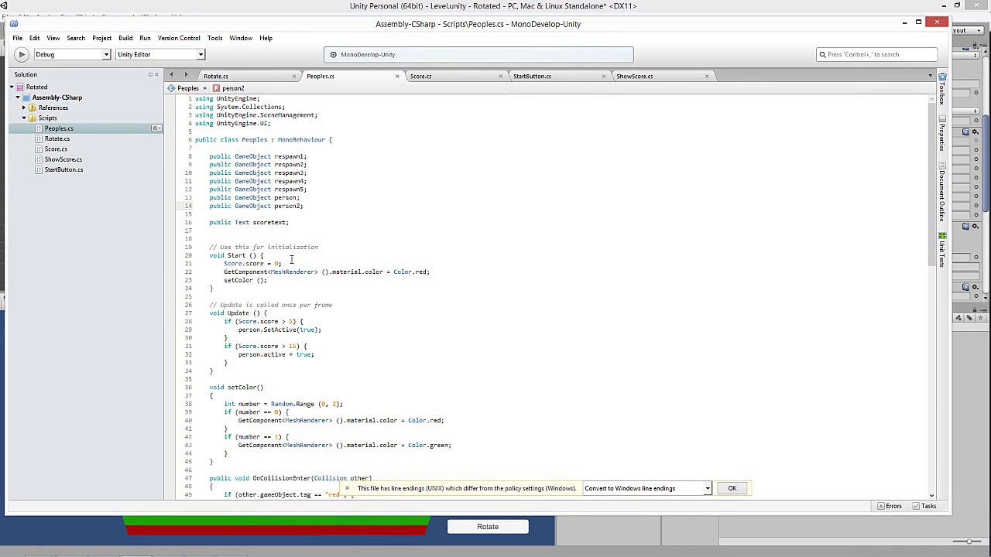
Delete line 21 'Score.score = 0;' from Peoples.cs, save, and switch back to Unity.
drag(283, 264, 188, 264)
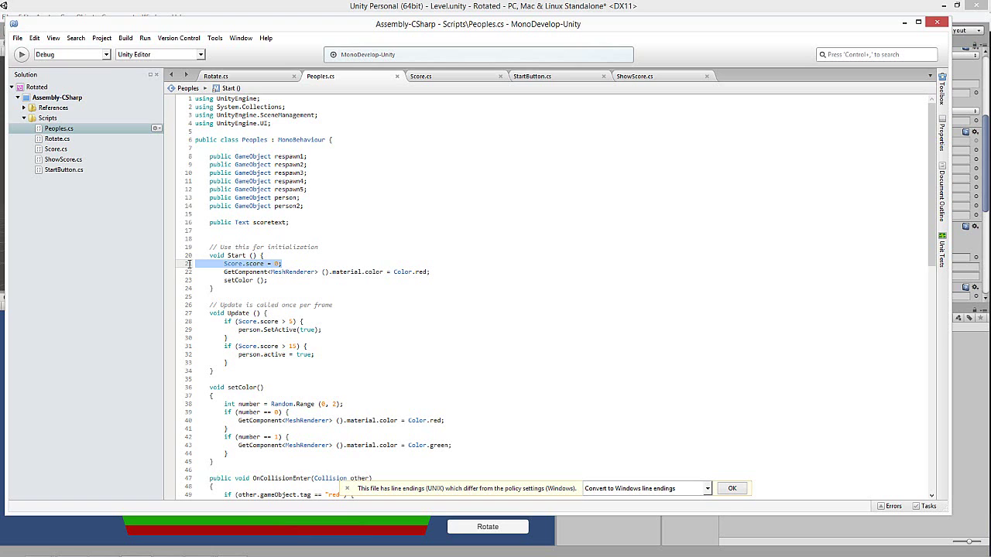
key(BackSpace)
key(BackSpace)
key(ctrl+s)
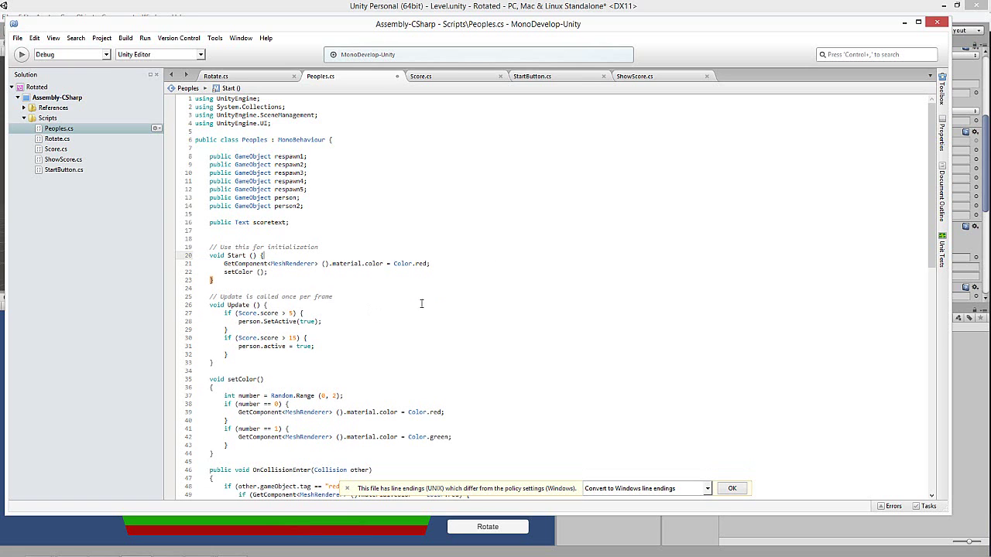
click(904, 23)
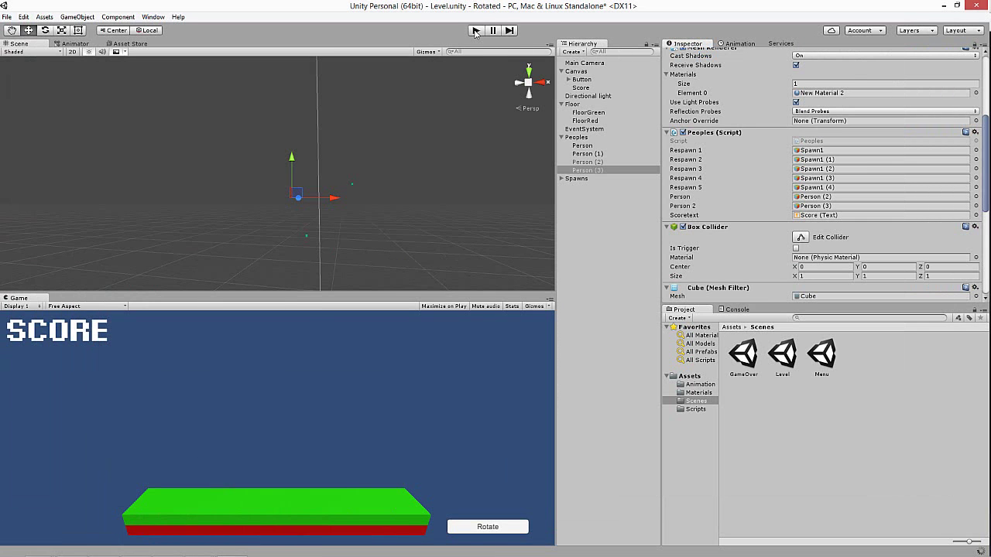
Play the level, flipping the platform seven times until Game Over shows score 19, then stop.
click(476, 31)
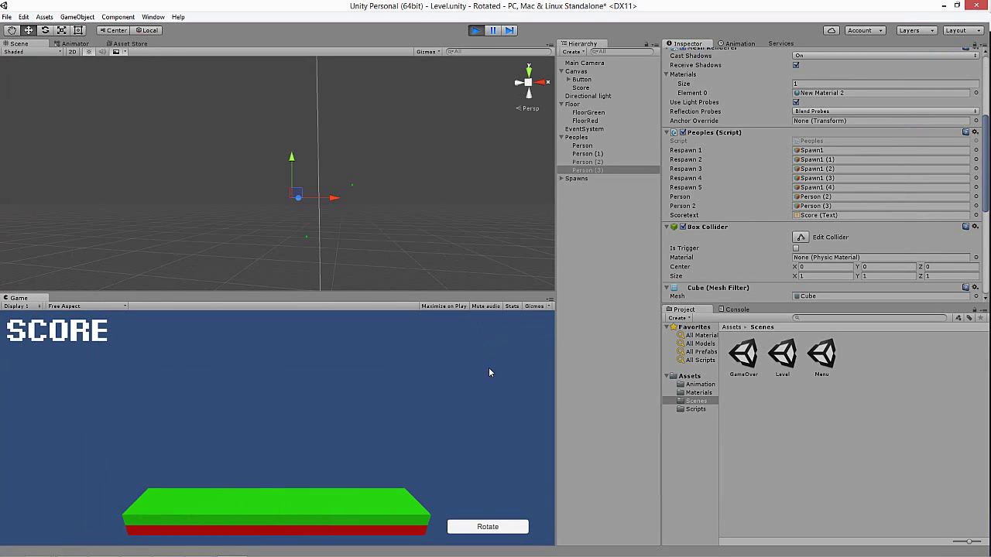
click(498, 528)
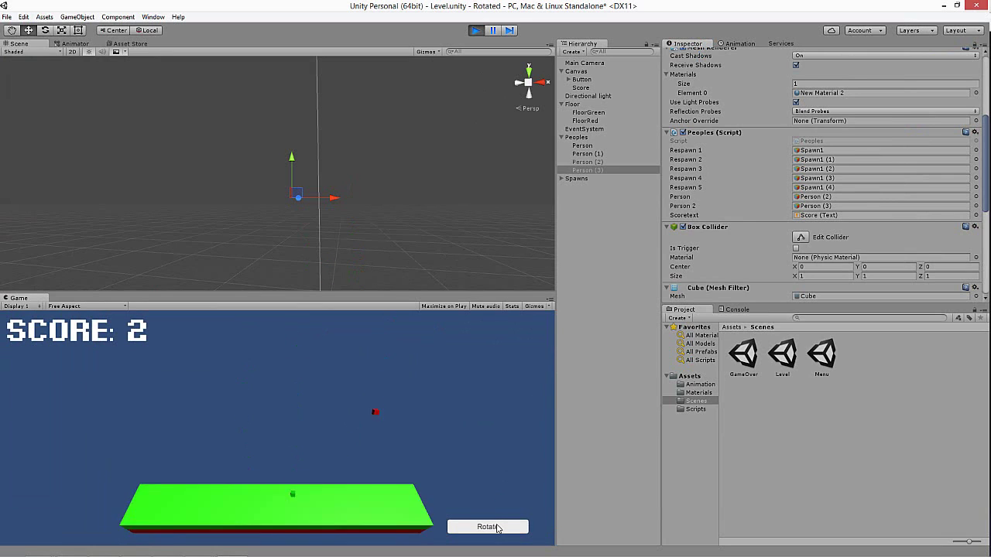
click(499, 527)
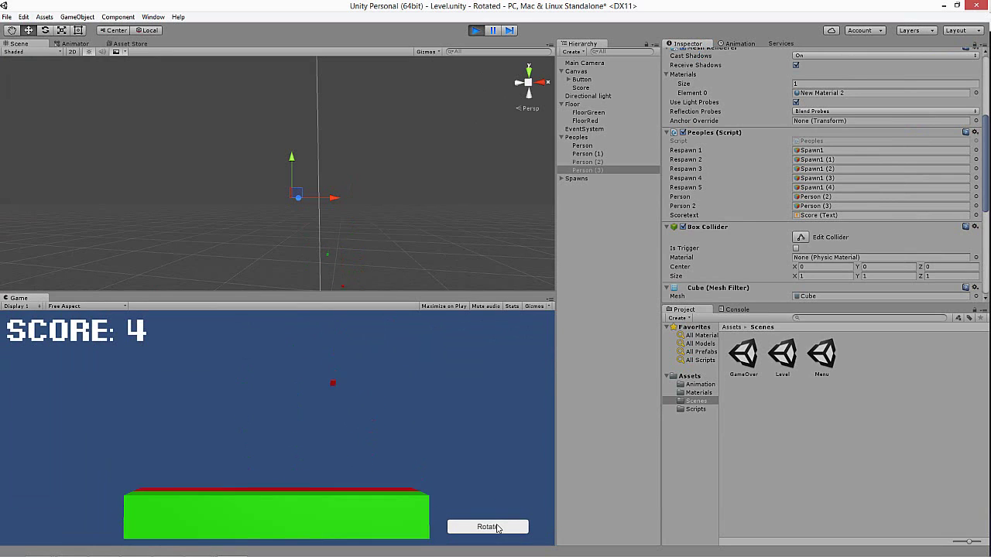
click(499, 527)
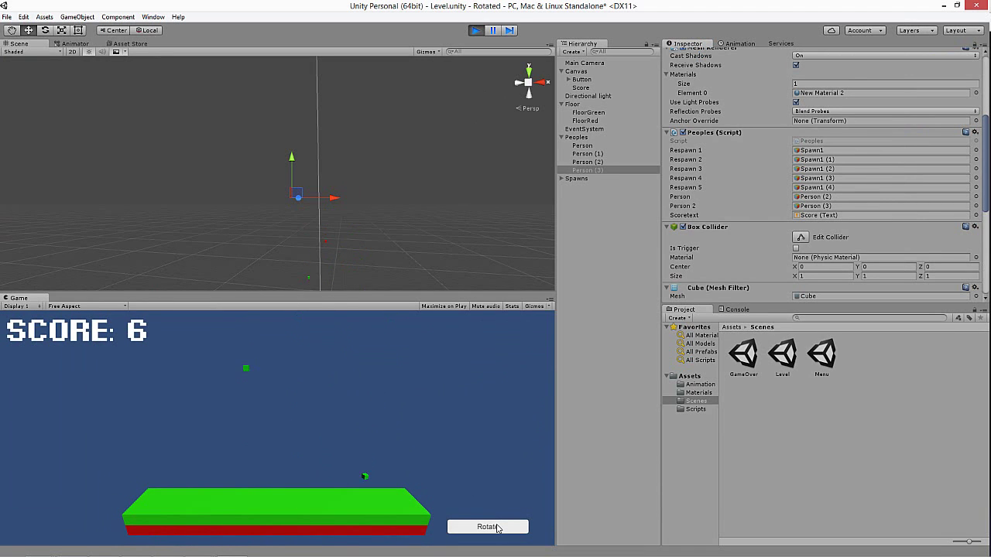
click(498, 528)
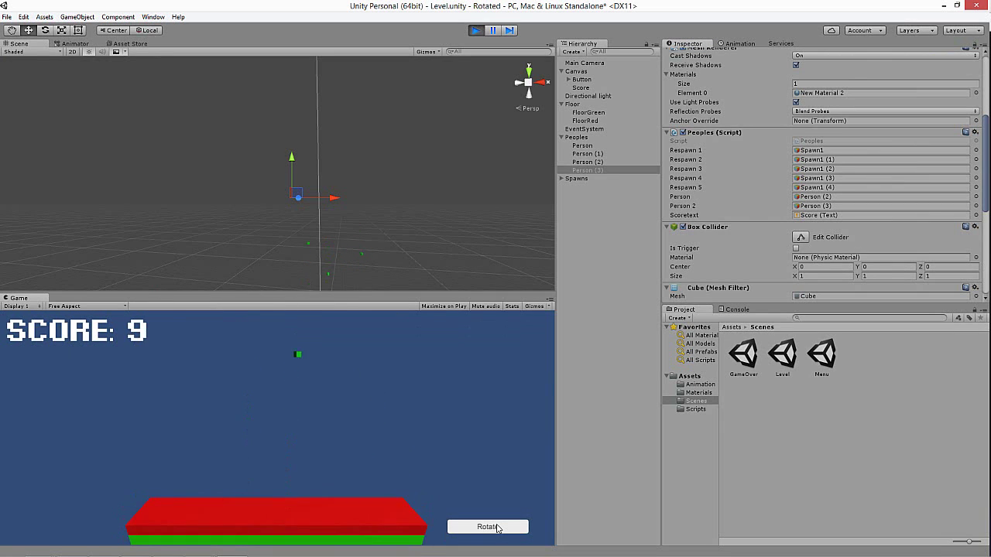
click(498, 528)
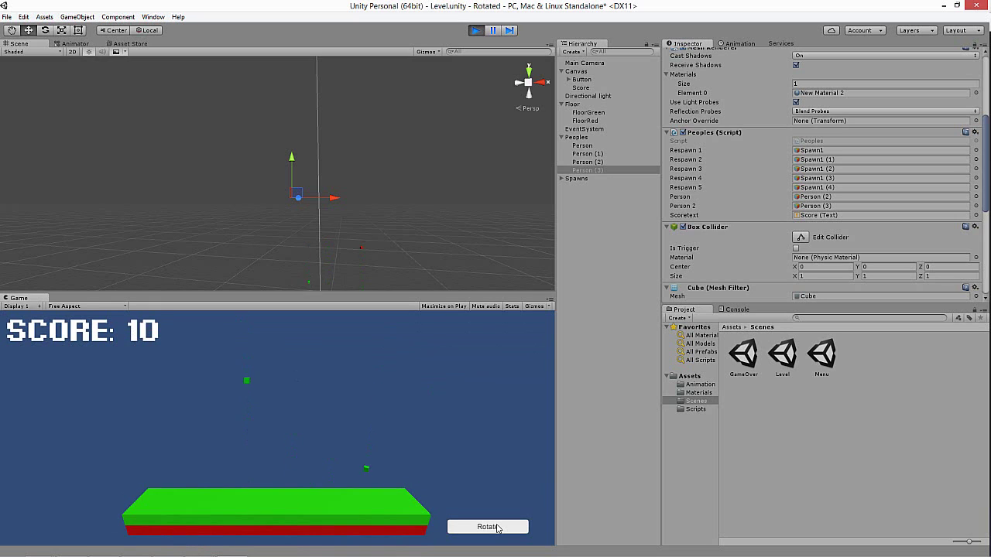
click(498, 528)
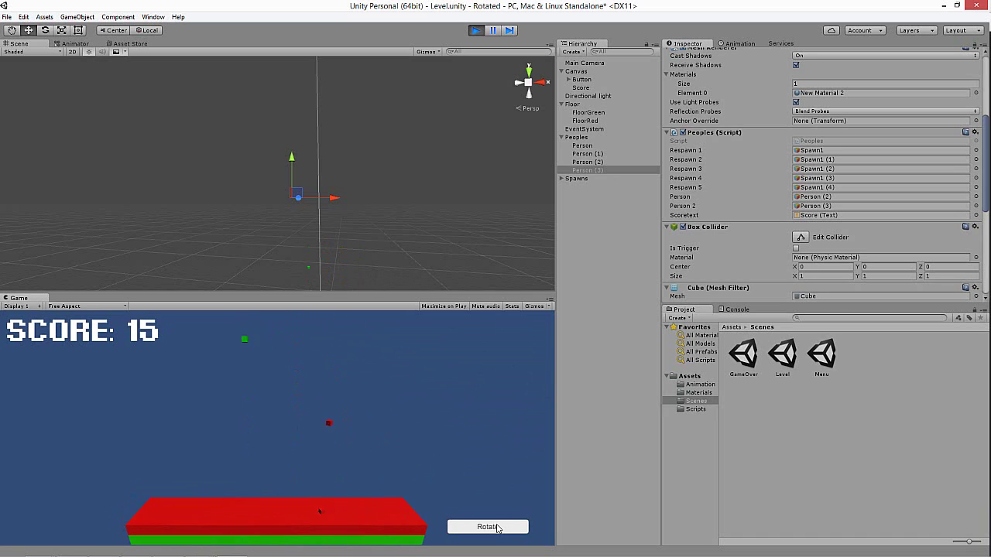
click(498, 528)
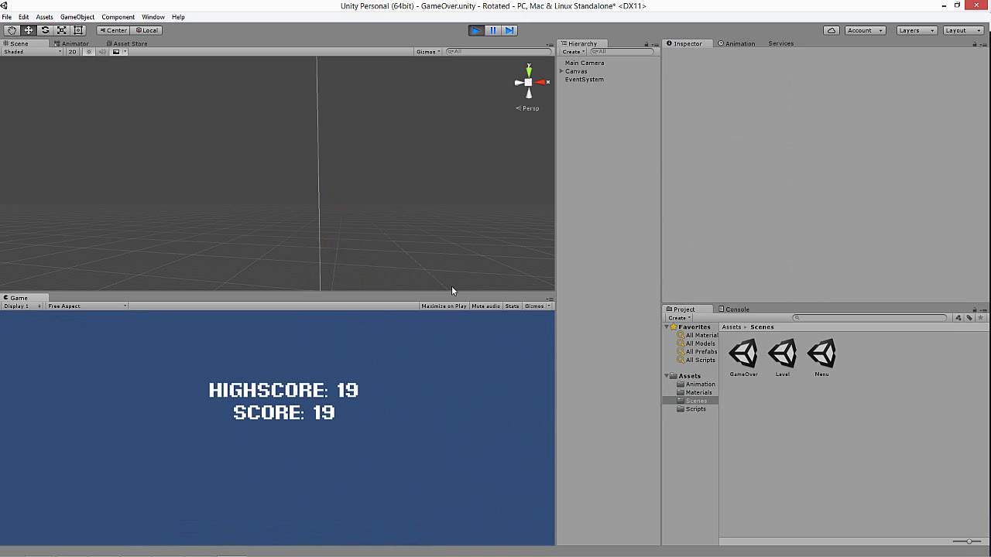
click(476, 31)
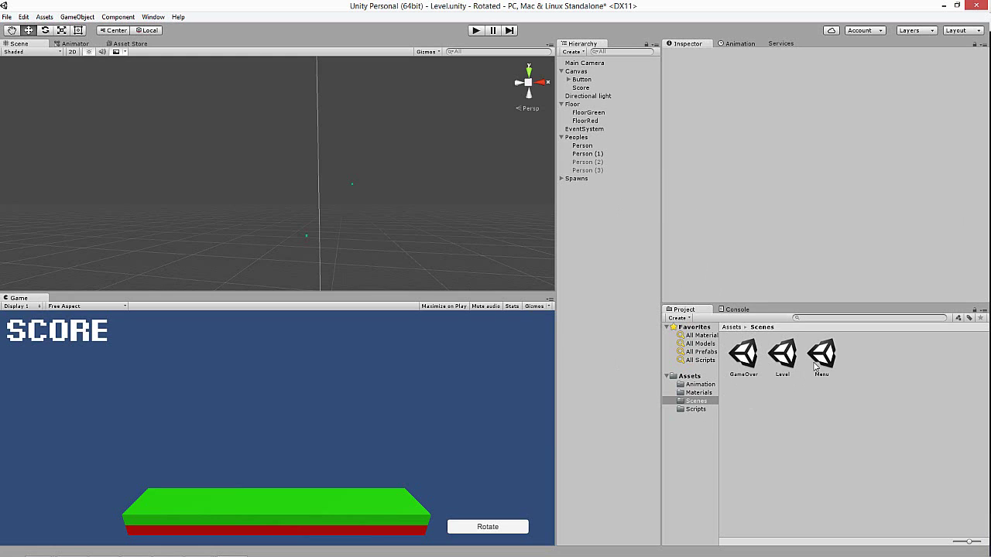
Open the GameOver scene and add a new Button to its Canvas.
double_click(743, 360)
click(495, 305)
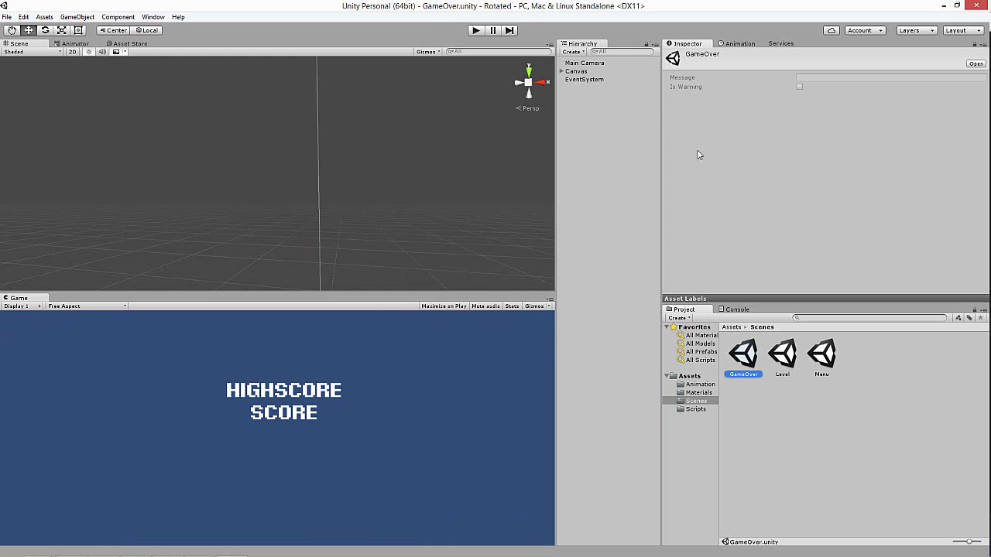
right_click(575, 79)
mouse_move(616, 213)
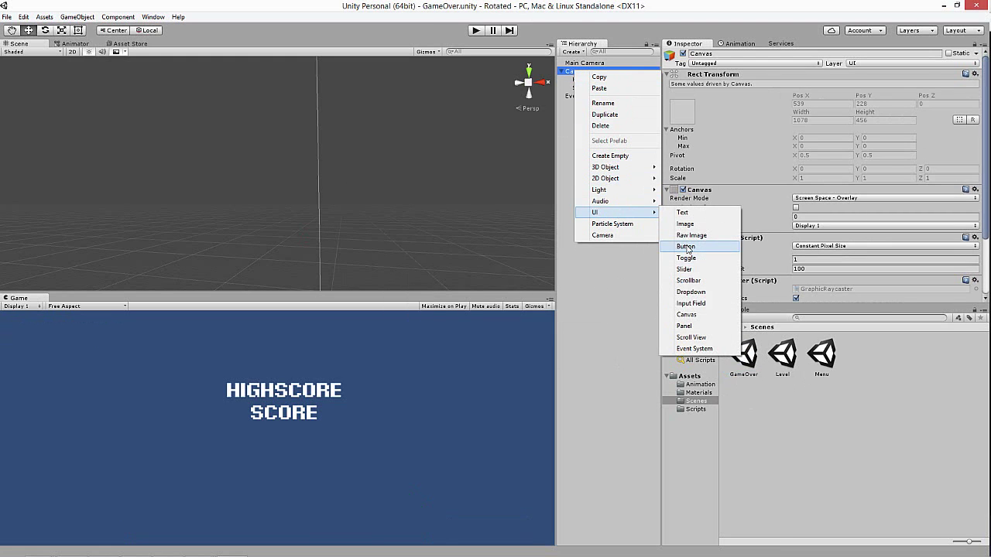
click(686, 246)
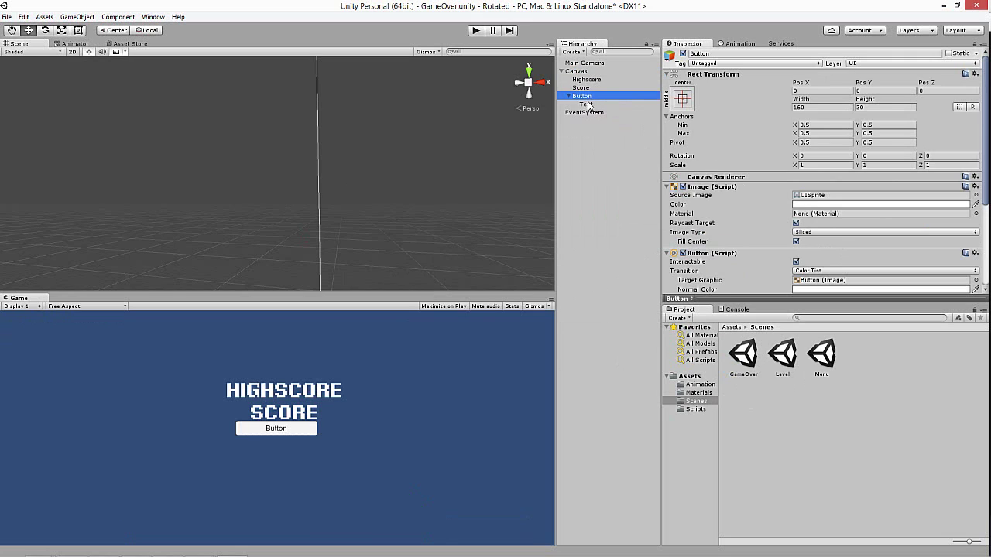
Set the button label to 'Try Again' in the Pixel Digivolve font.
click(586, 104)
click(729, 212)
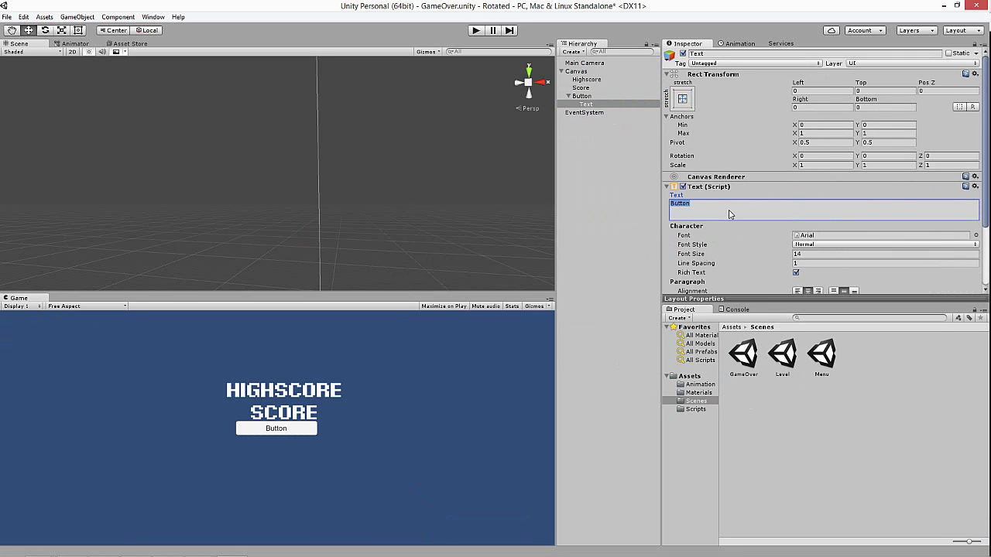
text(Resta)
key(BackSpace)
key(BackSpace)
text(ay)
key(BackSpace)
key(BackSpace)
text(Again)
scroll(743, 247, down, 1)
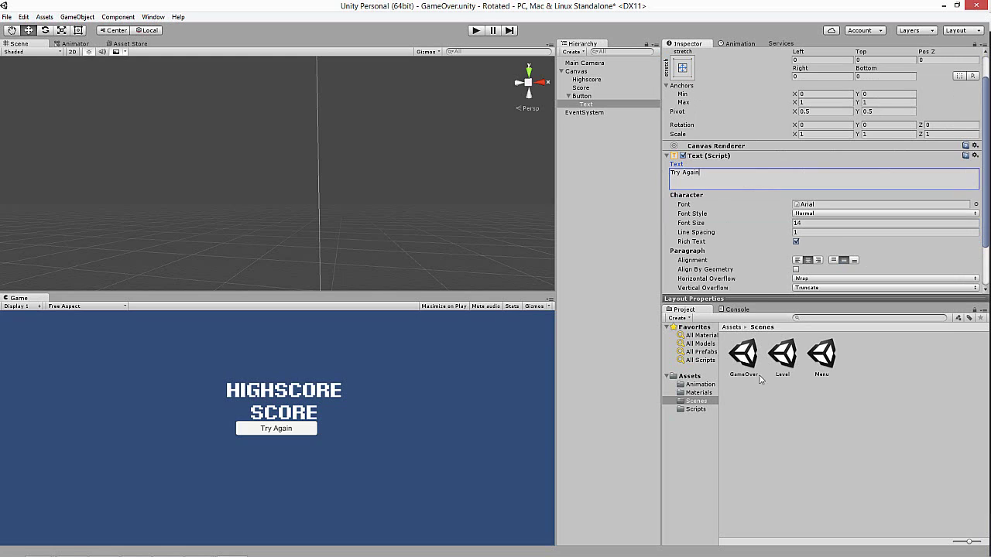
click(695, 410)
click(690, 376)
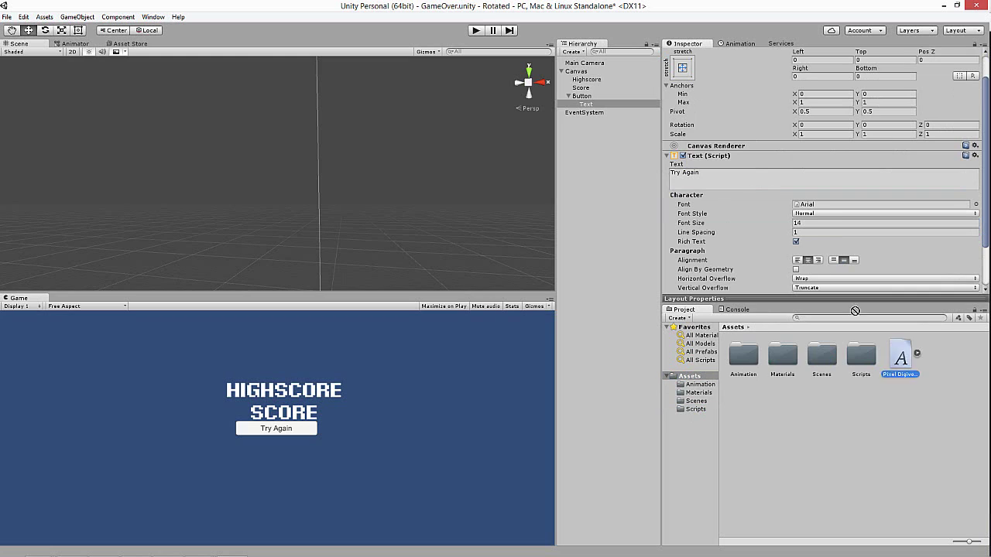
drag(901, 357, 809, 205)
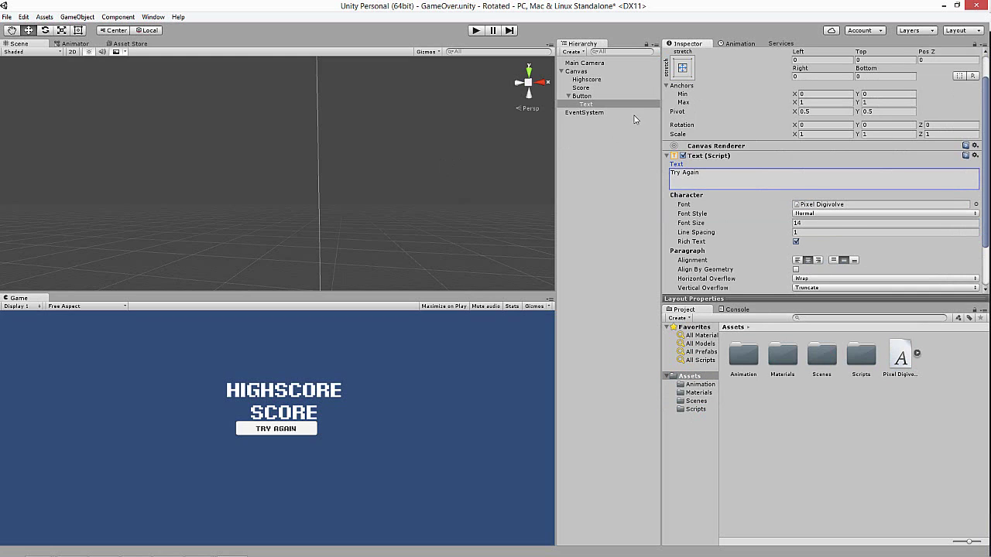
Frame the Try Again button and drag it down below the SCORE text.
click(580, 96)
key(f)
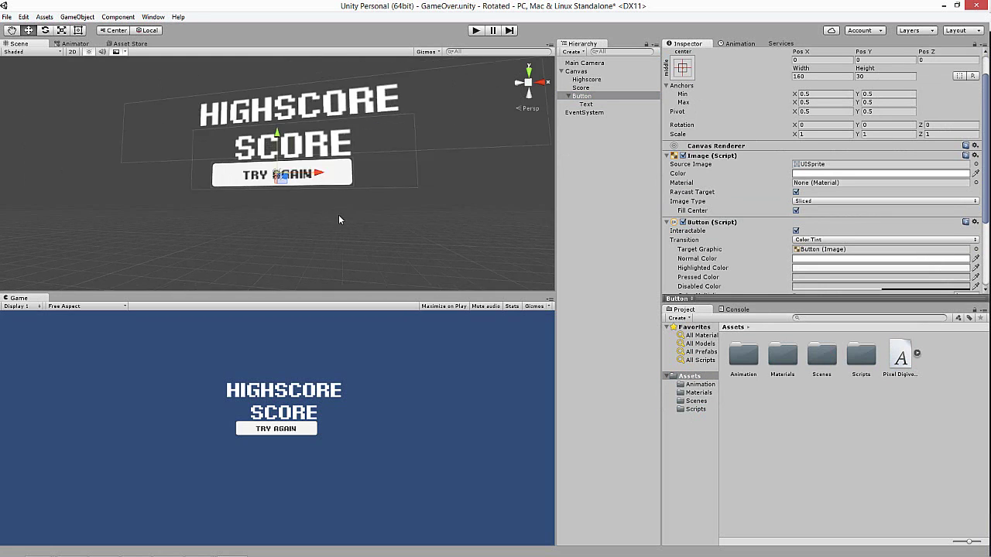
drag(272, 141, 309, 184)
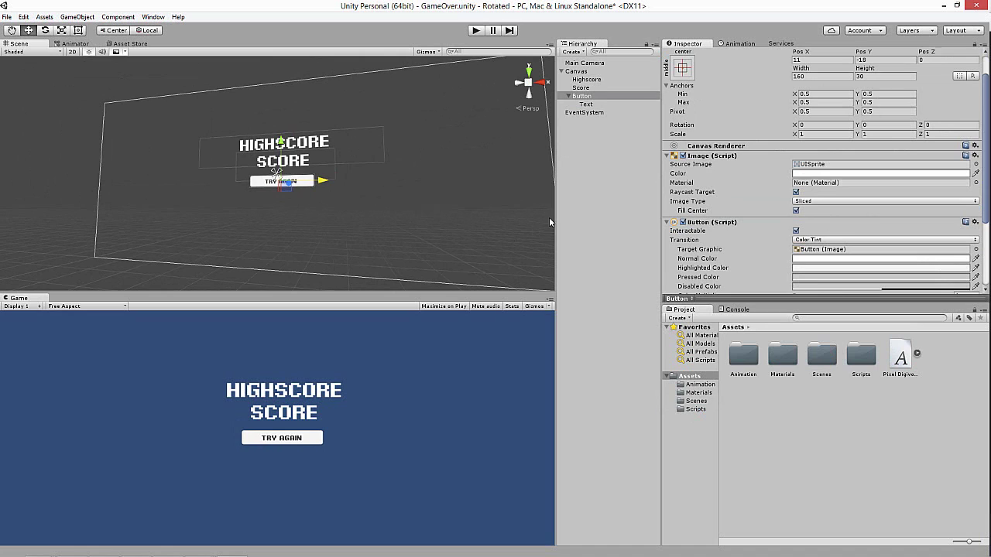
Create a C# script named PlayAgain in Assets/Scripts and open it in MonoDevelop.
click(695, 409)
right_click(789, 412)
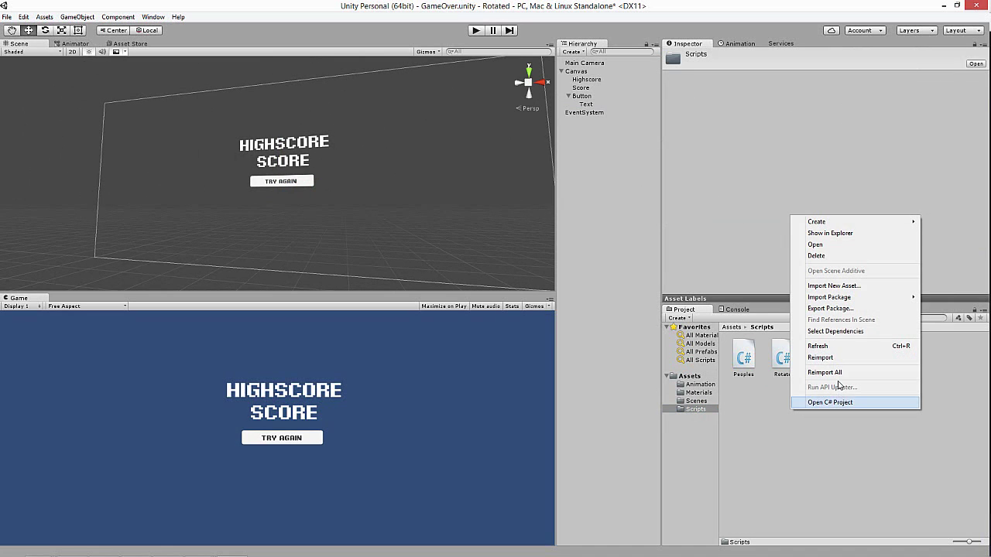
click(726, 239)
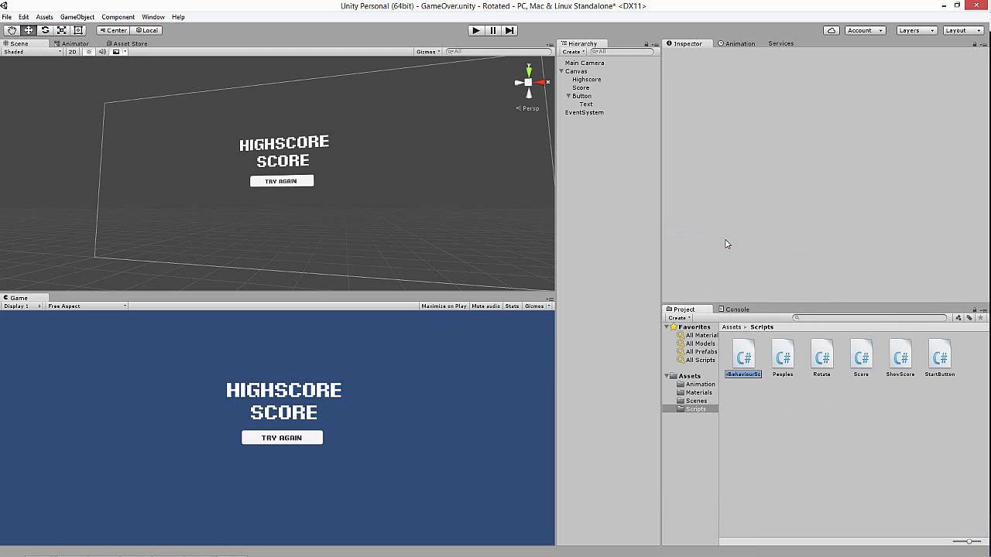
text(PlayAgain)
key(Return)
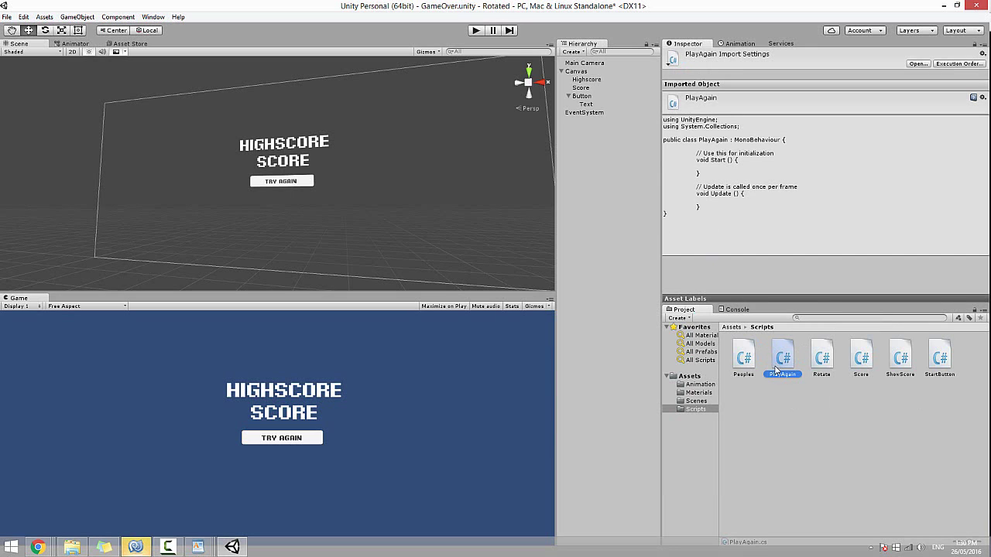
double_click(776, 370)
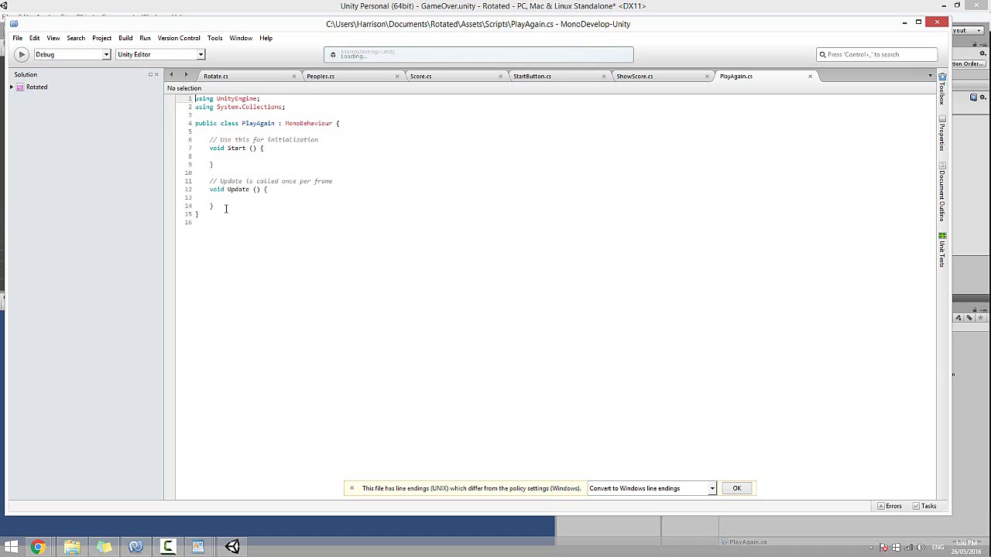
Add a public void onclick() method after Update that sets Score.score = 0.
click(226, 209)
key(Return)
key(Return)
click(248, 213)
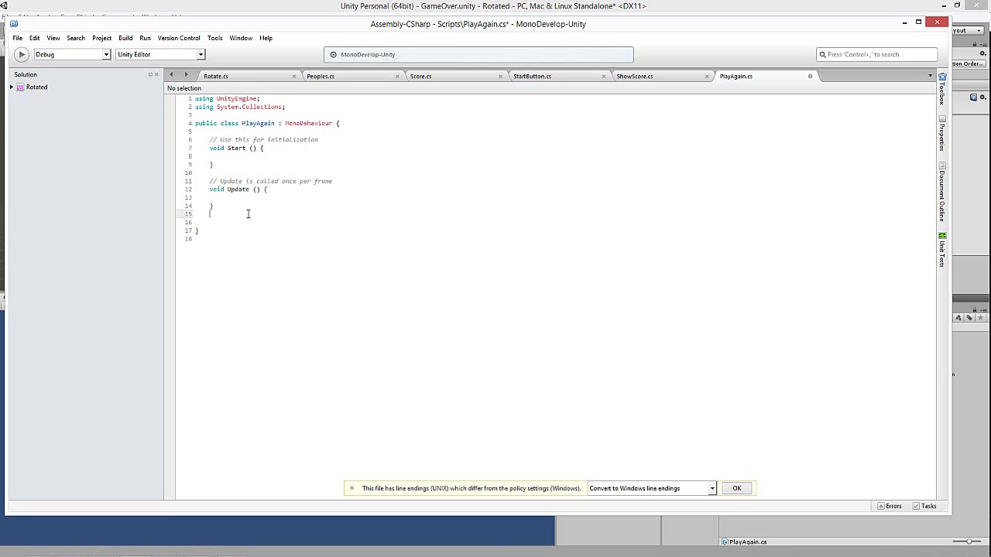
key(Return)
text(nclick)
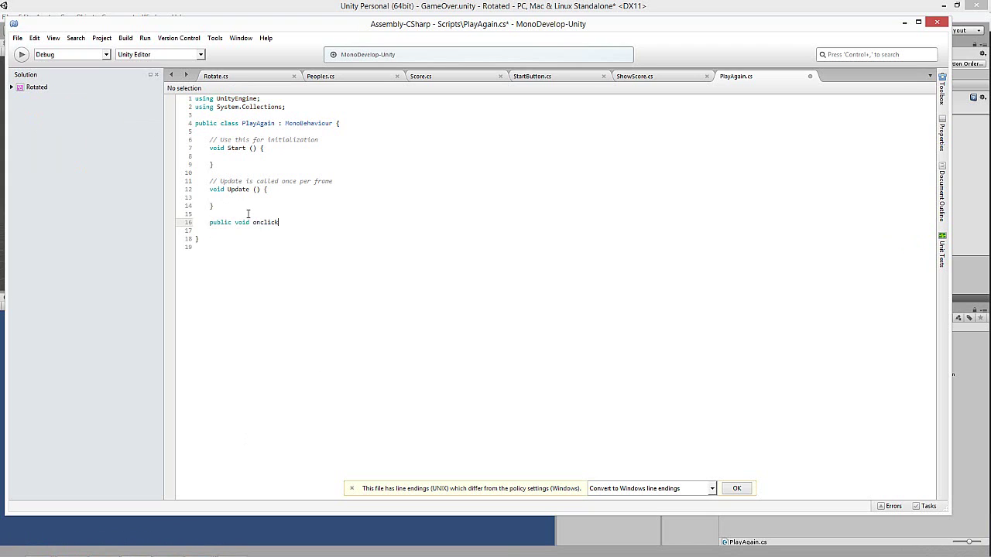
text(())
key(Return)
text(S)
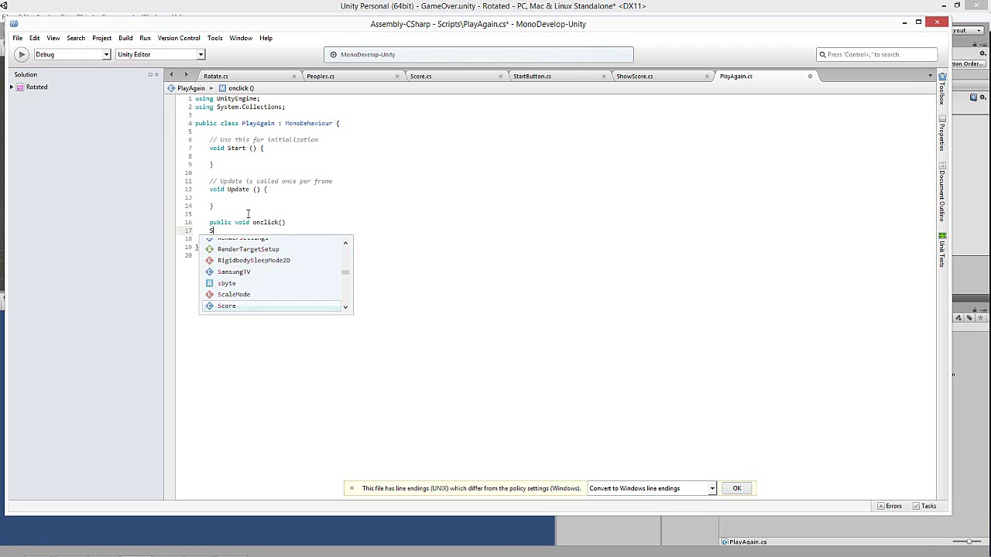
key(BackSpace)
text({)
key(Return)
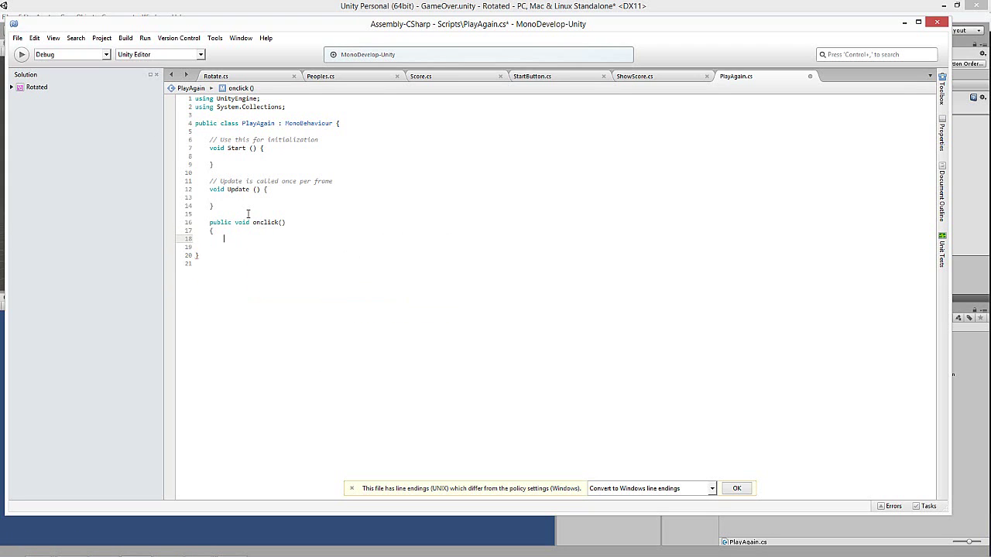
key(Return)
text(})
key(Up)
text(Scor)
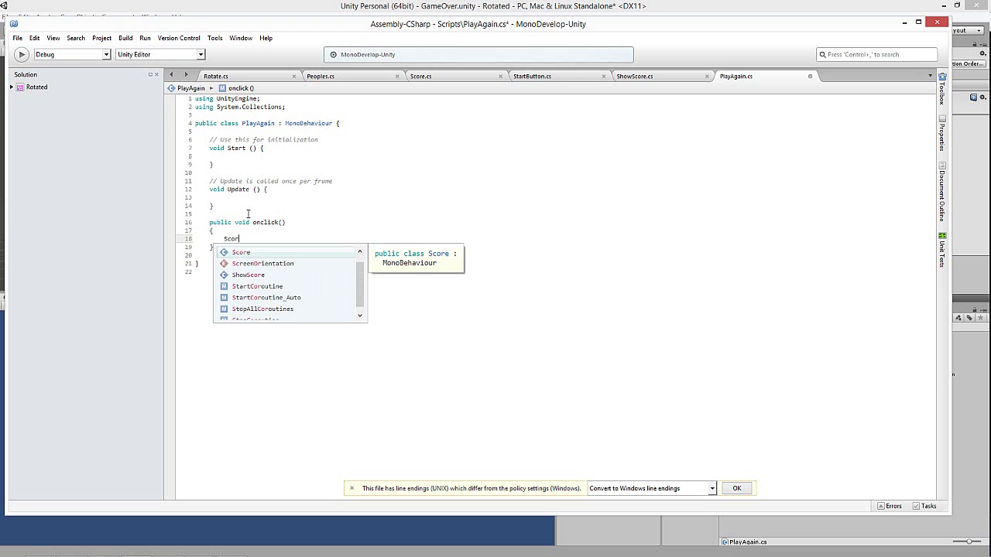
text(e.score = 0;)
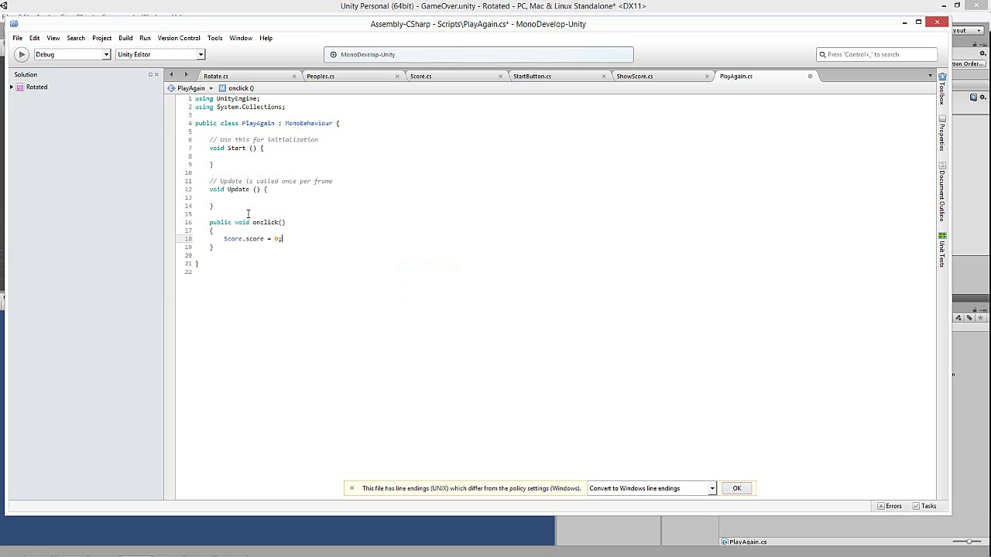
key(Return)
Add 'using UnityEngine.SceneManagement;' at the top of PlayAgain.cs.
click(295, 106)
key(Return)
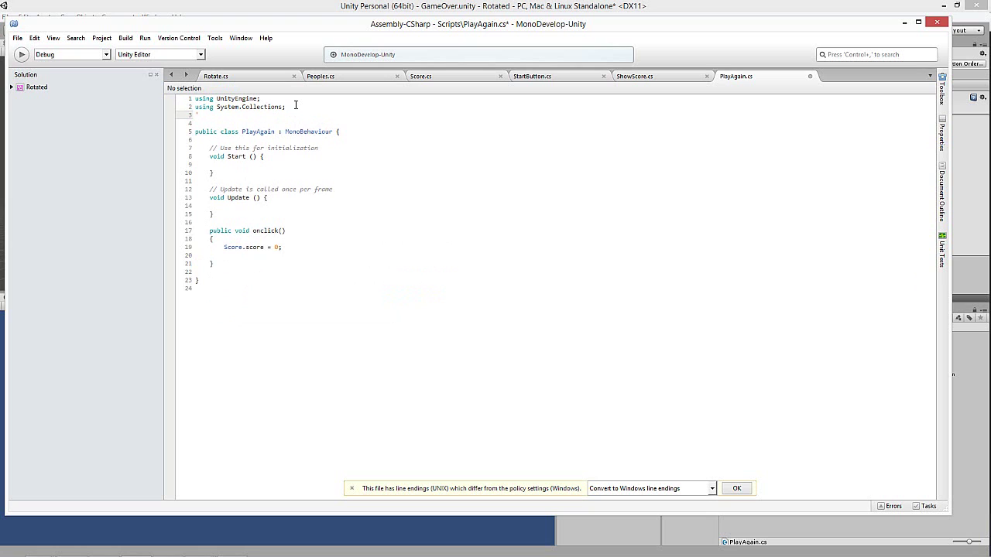
text(using u)
key(Down)
key(Down)
key(Return)
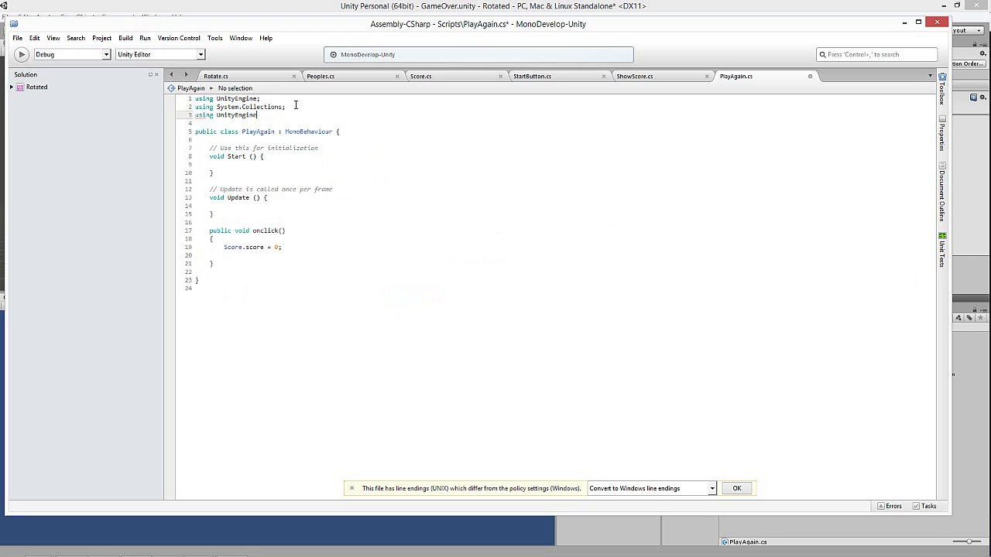
text(.Sce)
key(Return)
text(;)
Make onclick call SceneManager.LoadScene("Level"), save the script, and return to Unity.
click(243, 255)
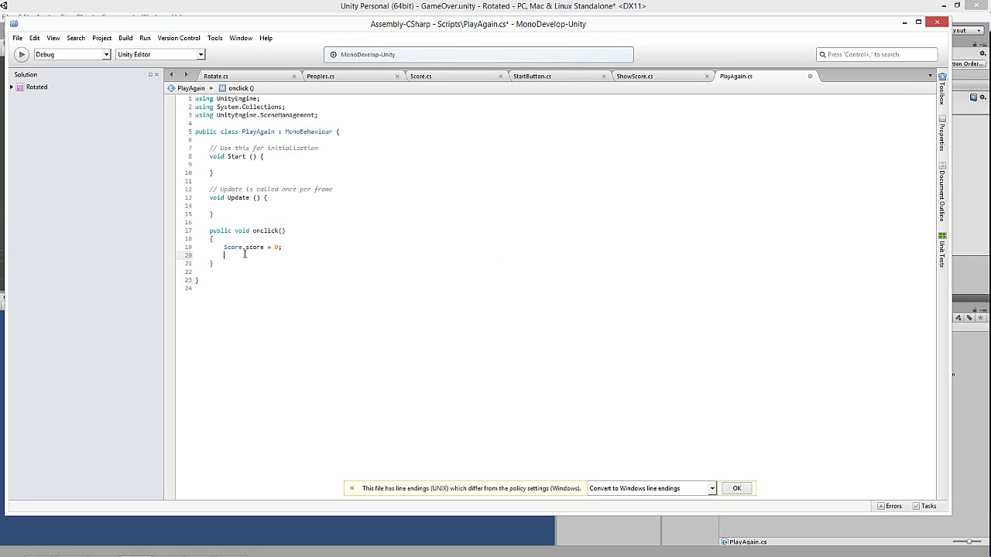
text(Scen)
key(Down)
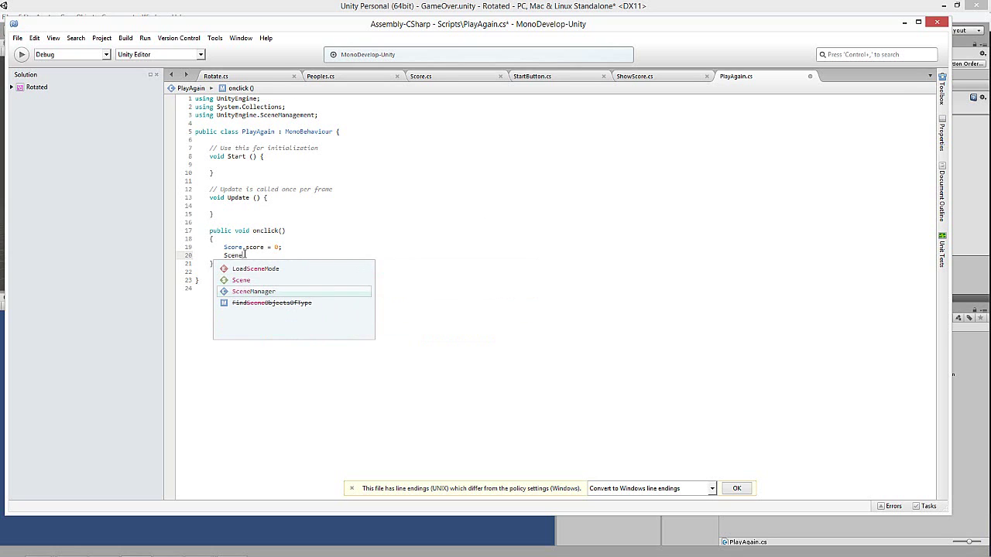
key(Return)
text(.load)
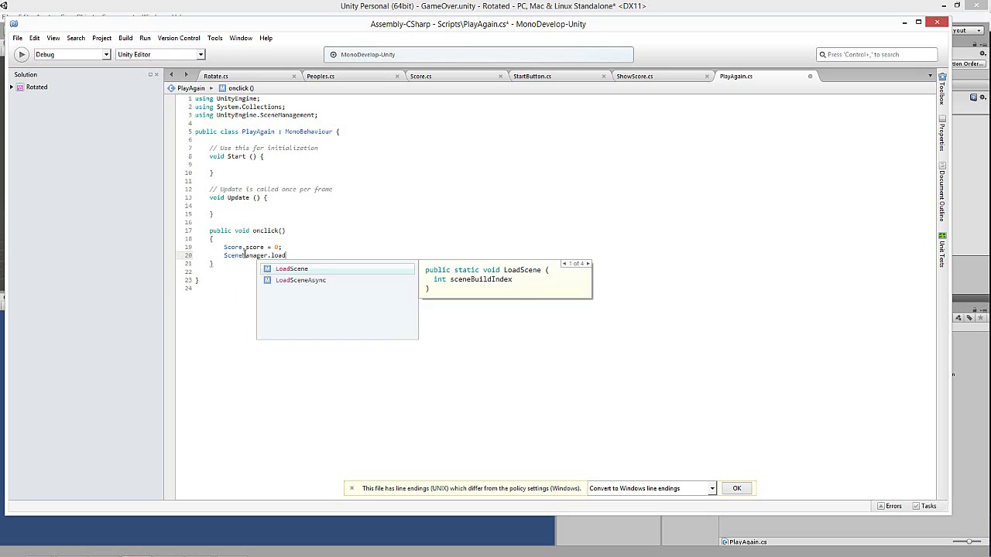
key(Return)
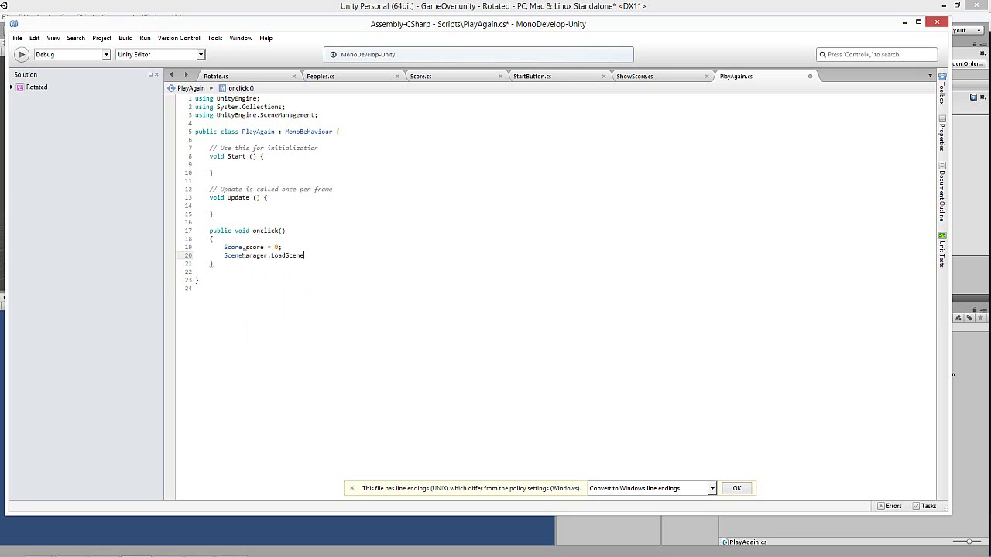
text(("Lev)
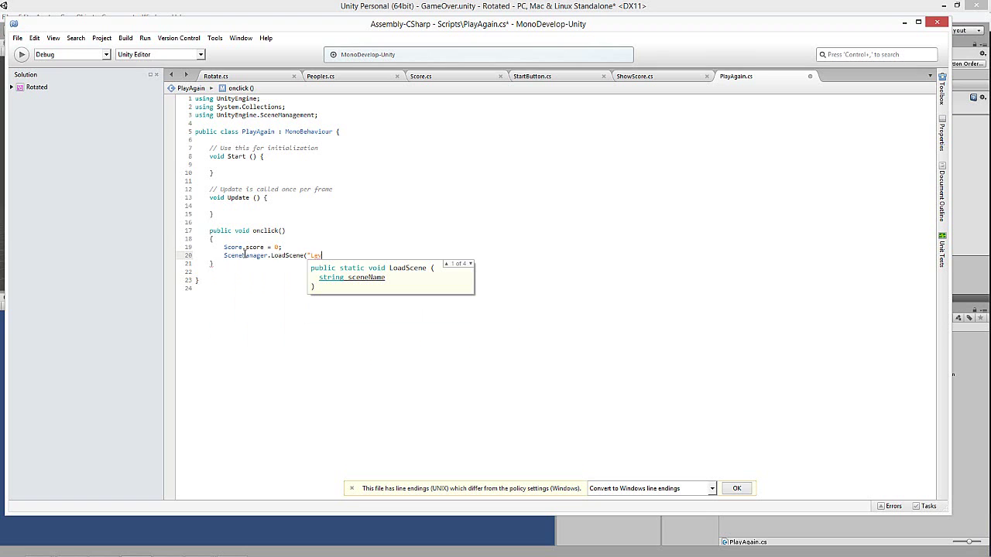
text(el");)
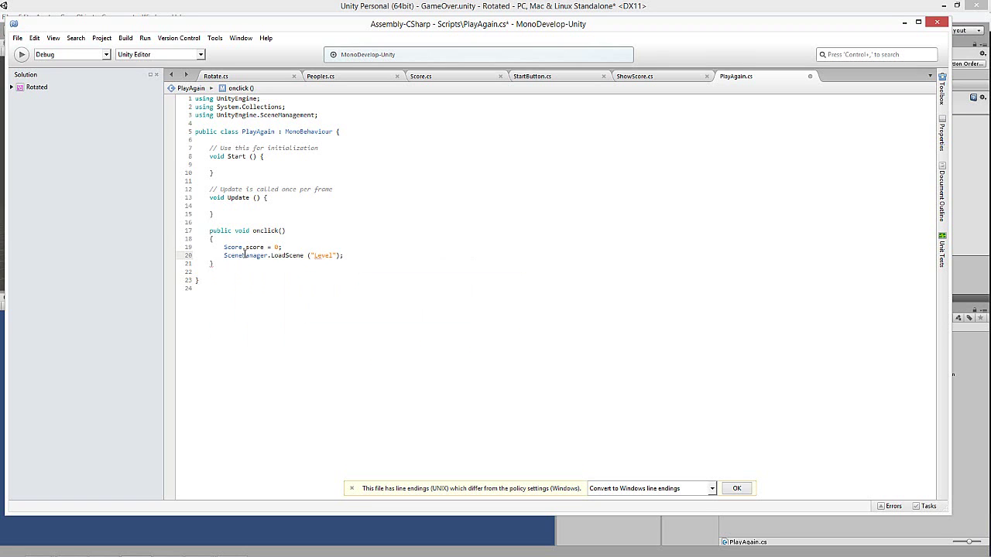
key(ctrl+s)
click(902, 23)
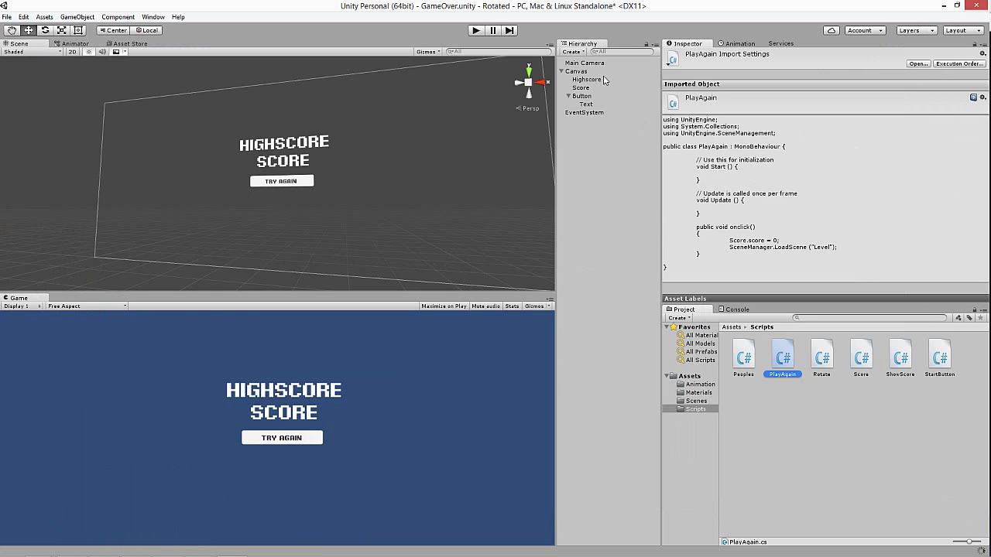
Add PlayAgain to the Try Again button, with an On Click entry on itself calling PlayAgain.onclick.
click(582, 96)
scroll(821, 232, down, 5)
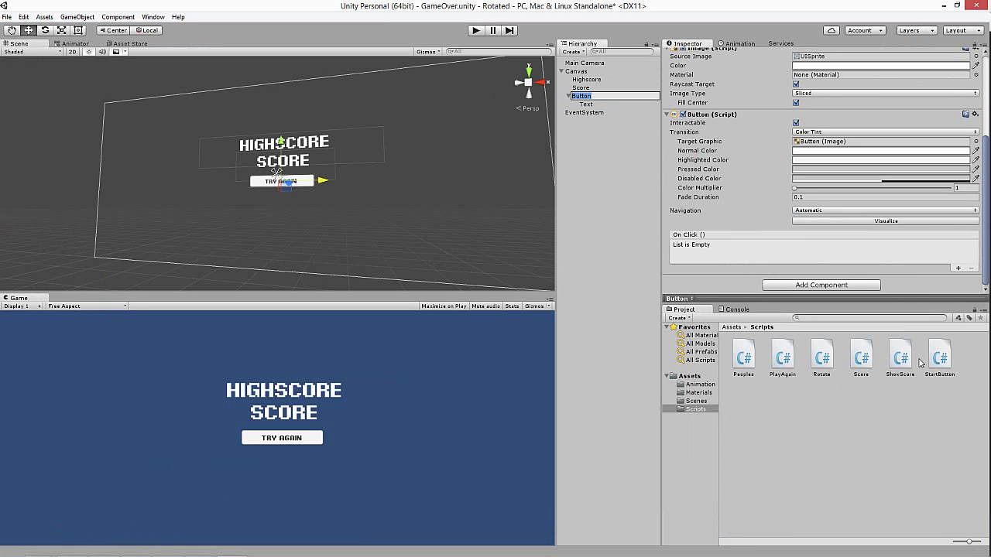
drag(782, 358, 735, 291)
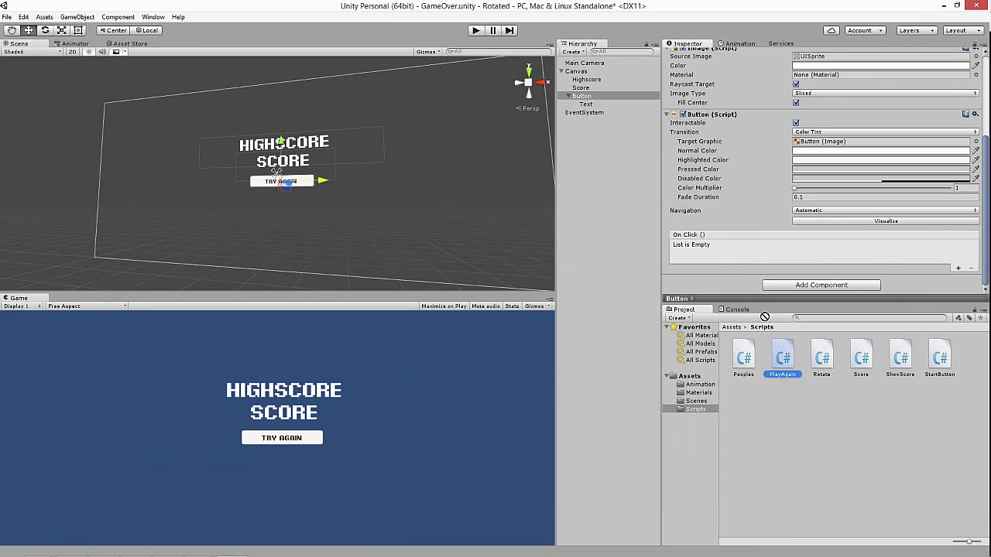
click(958, 268)
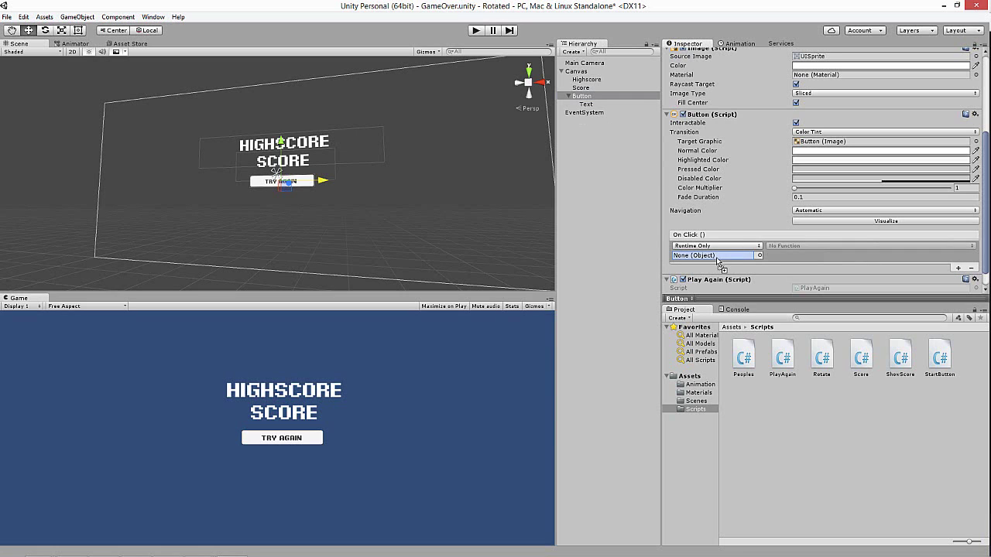
drag(584, 97, 716, 256)
click(791, 247)
mouse_move(811, 333)
click(880, 411)
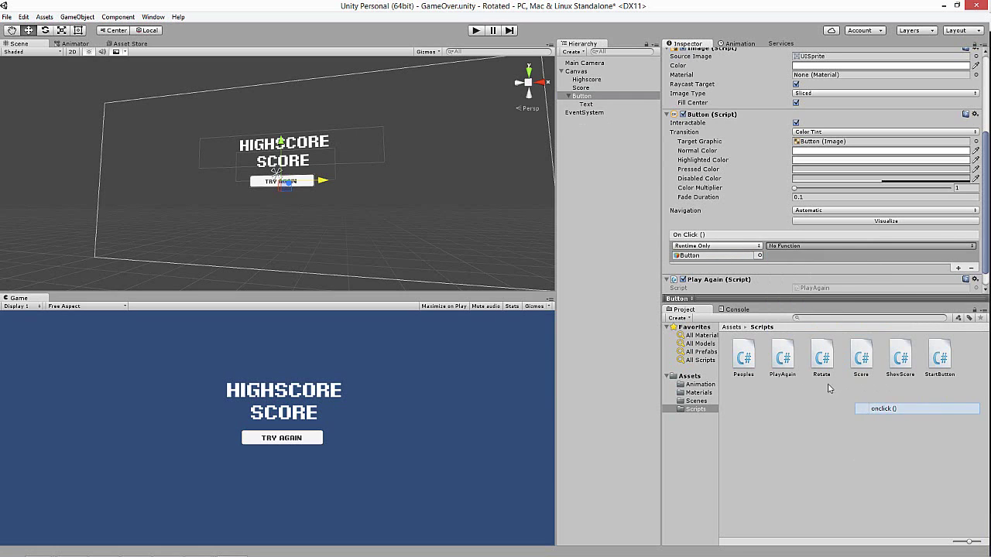
Start play mode, retry into the Level scene, and flip the platform to catch cubes.
click(475, 30)
click(300, 440)
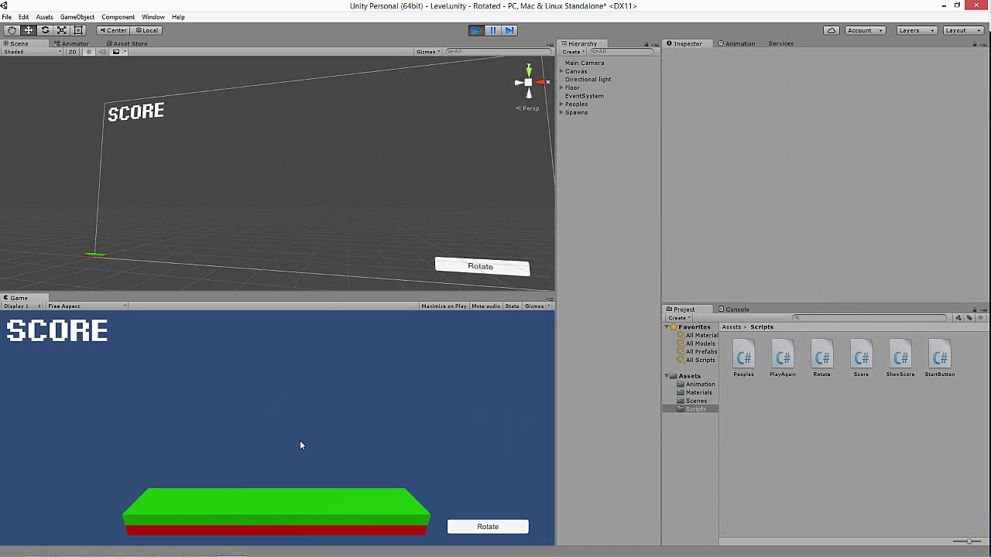
click(481, 529)
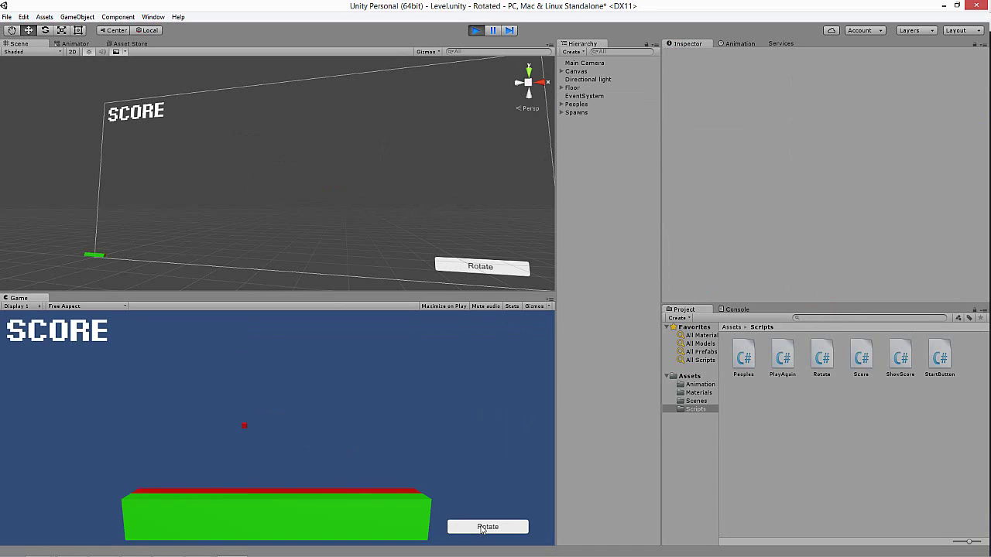
click(482, 529)
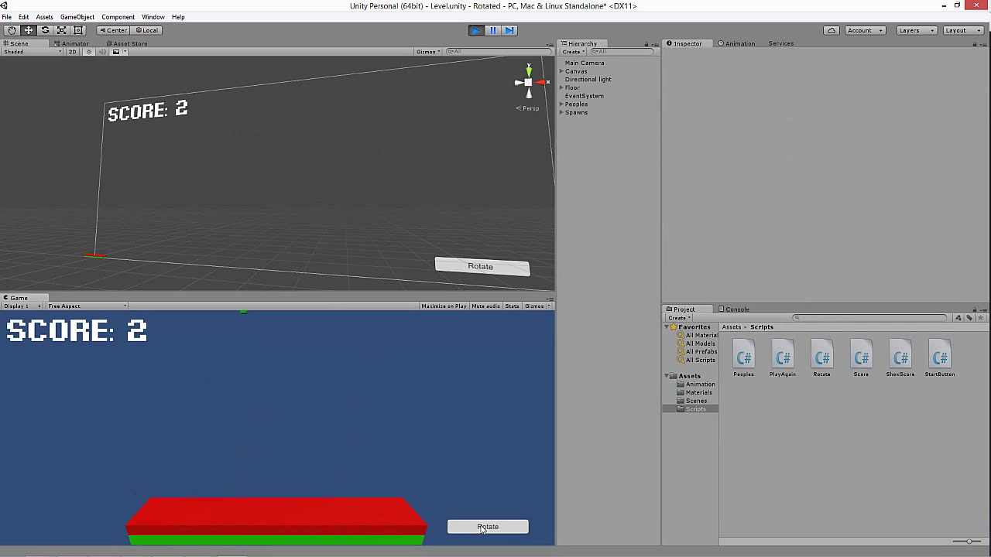
click(481, 529)
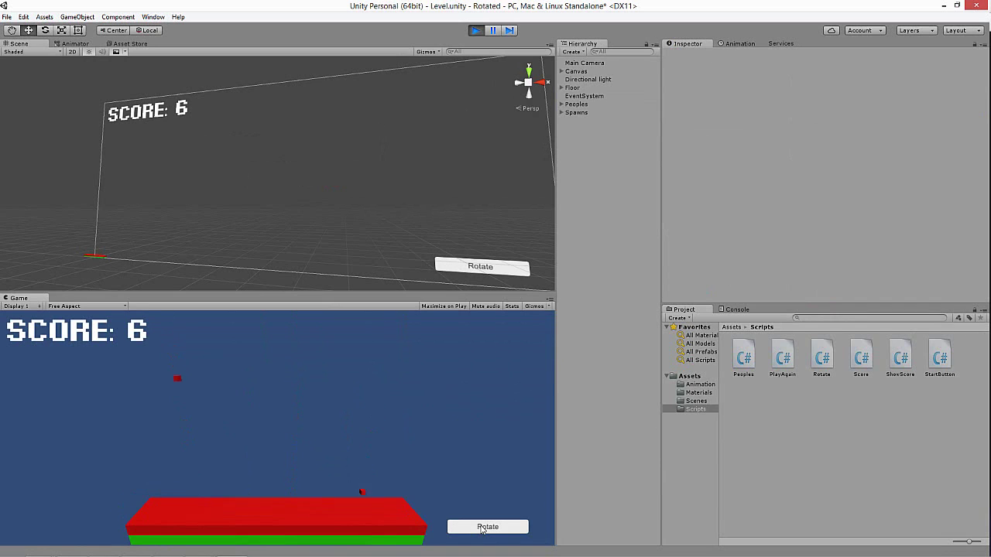
click(481, 528)
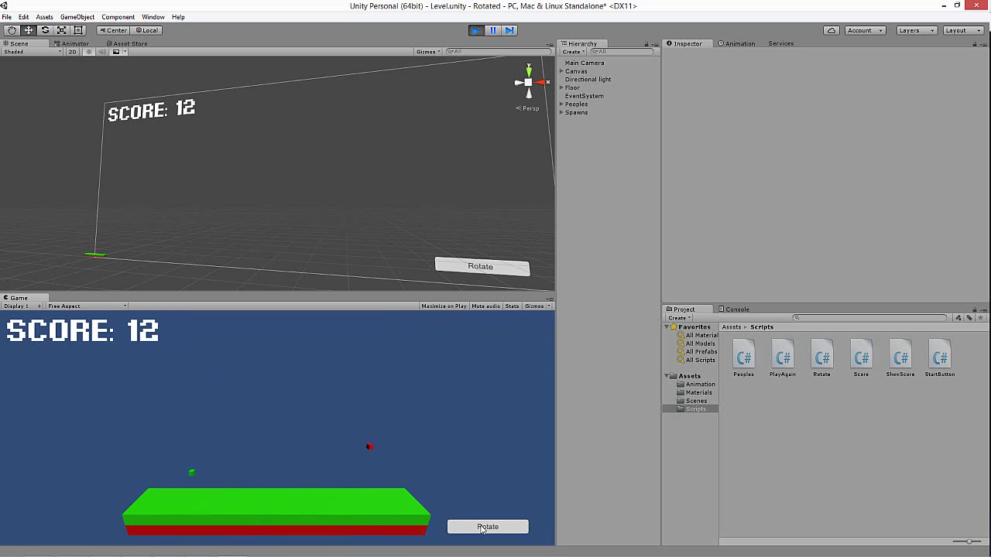
click(481, 528)
Keep flipping the platform until game over, retry, then stop the test run.
click(482, 528)
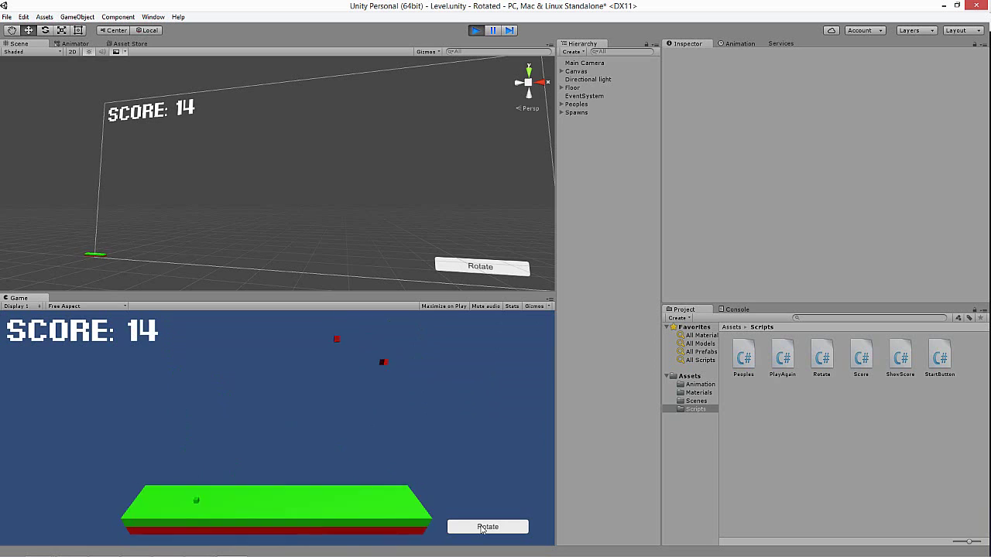
click(482, 528)
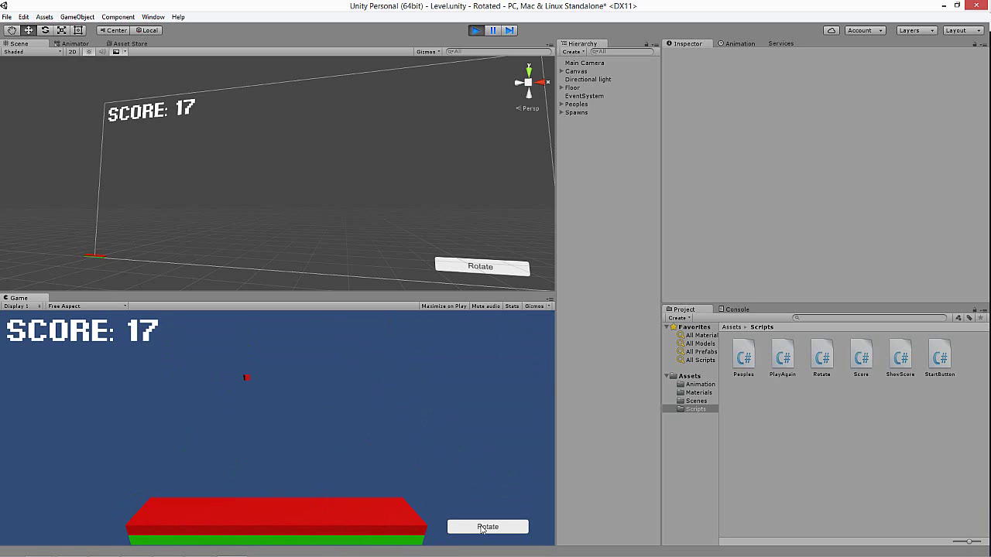
click(481, 529)
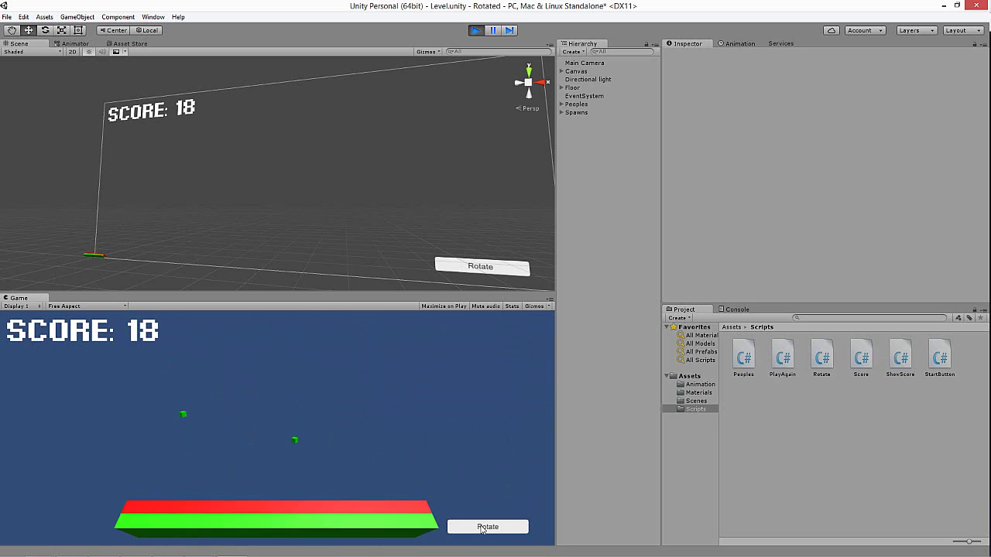
click(482, 528)
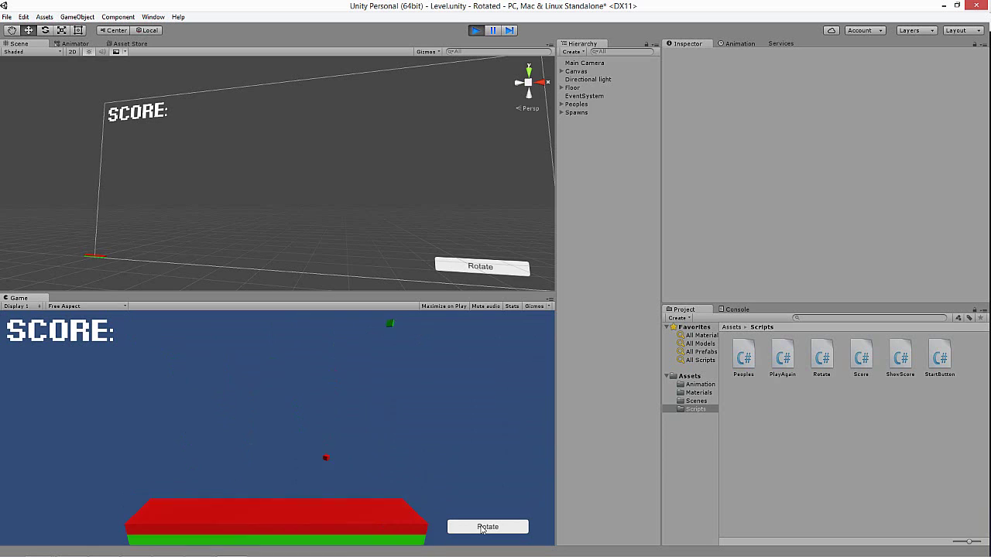
click(482, 528)
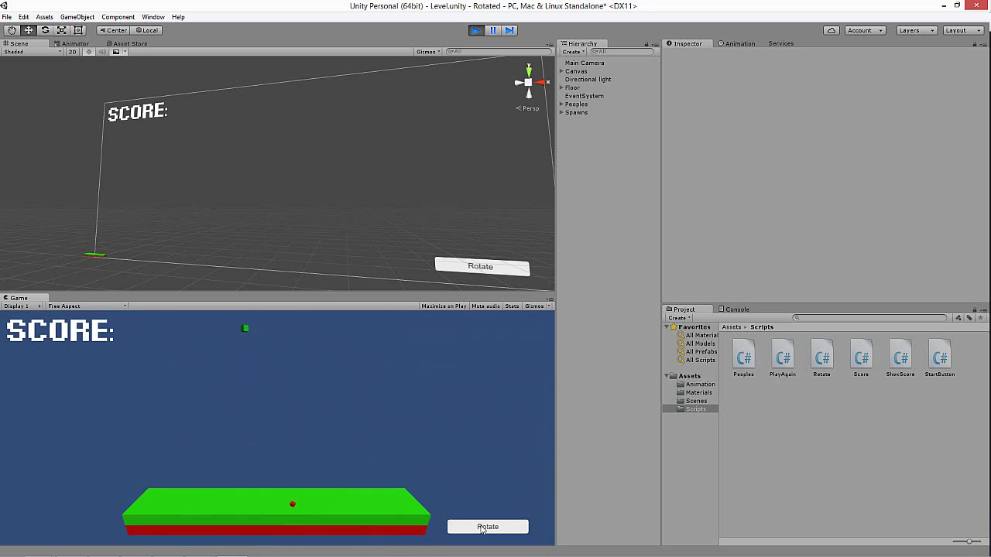
click(281, 439)
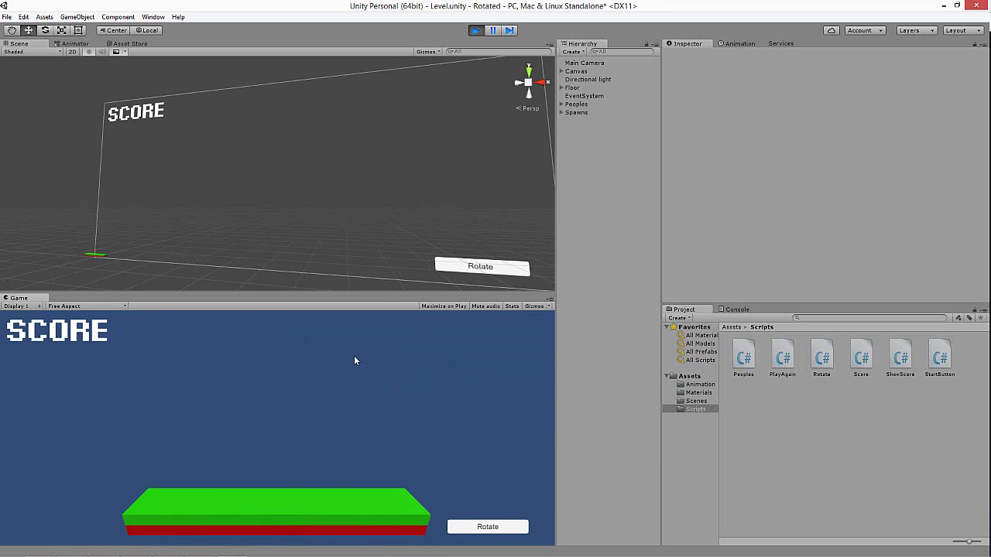
click(475, 31)
Open the Menu scene, saving changes to the GameOver scene.
click(701, 401)
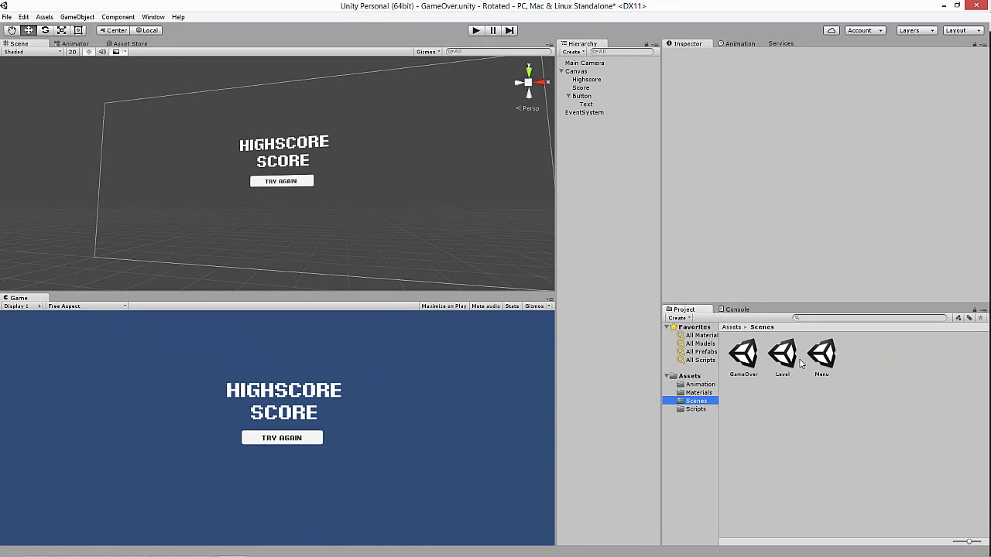
double_click(822, 357)
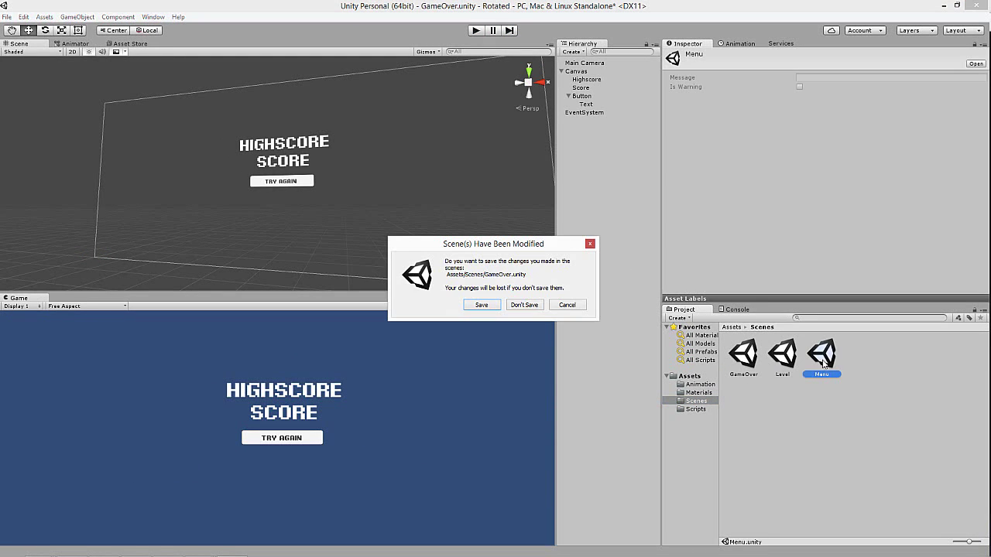
click(480, 304)
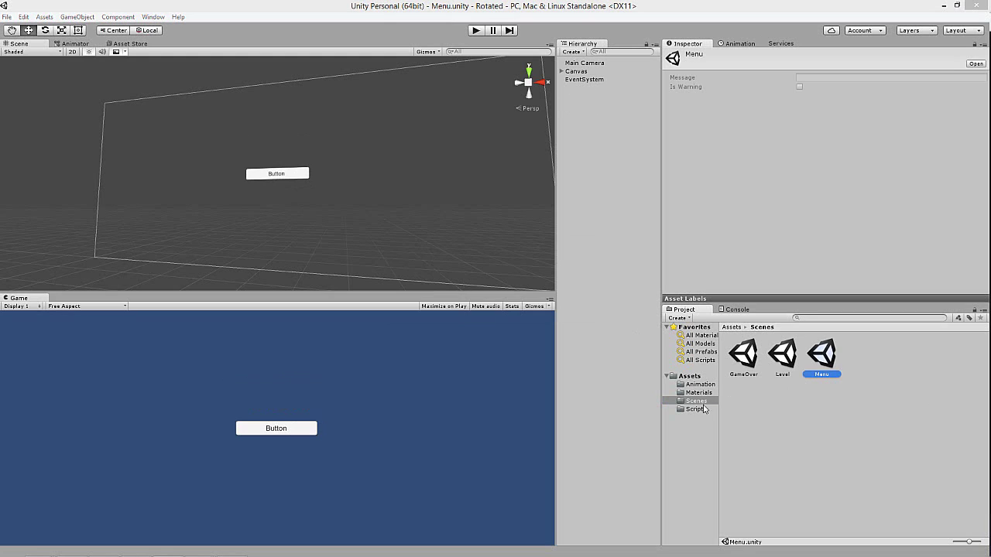
Give the menu button's label the Pixel Digivolve font and the text Play.
click(561, 72)
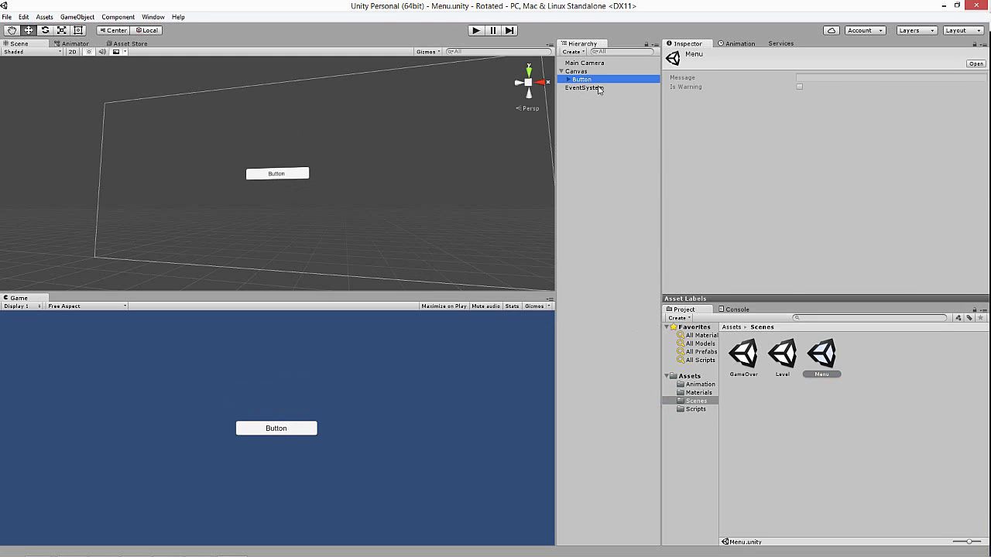
click(567, 79)
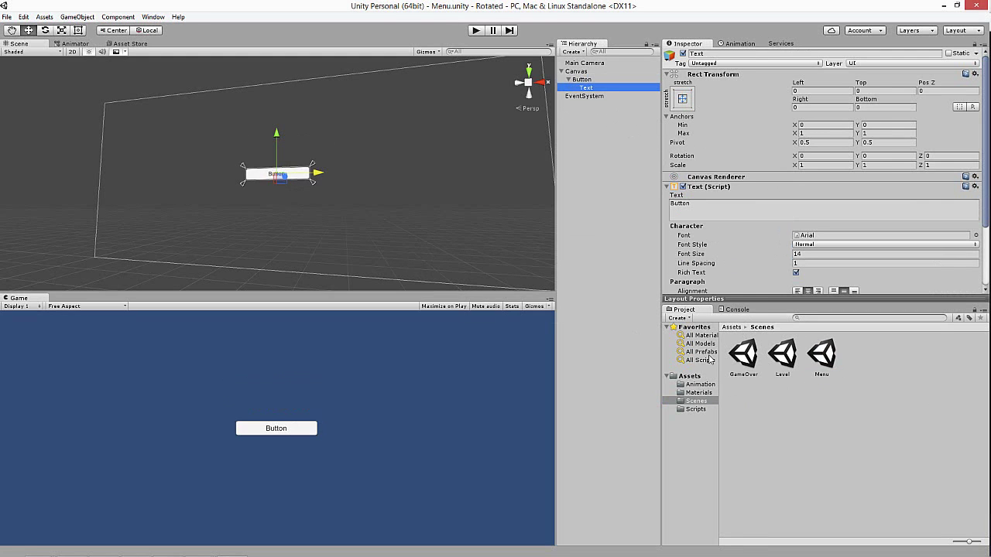
click(689, 376)
drag(901, 356, 851, 236)
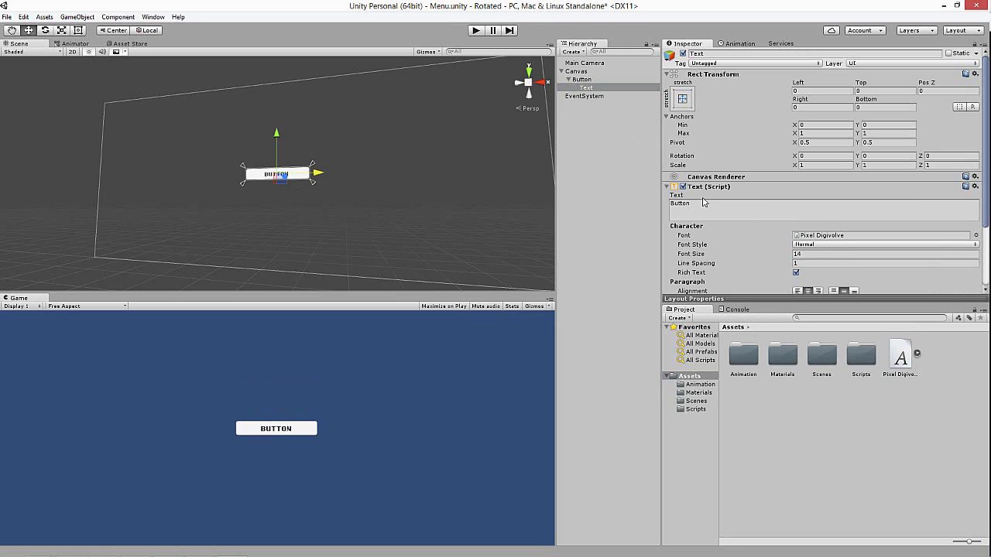
click(704, 204)
text(Play)
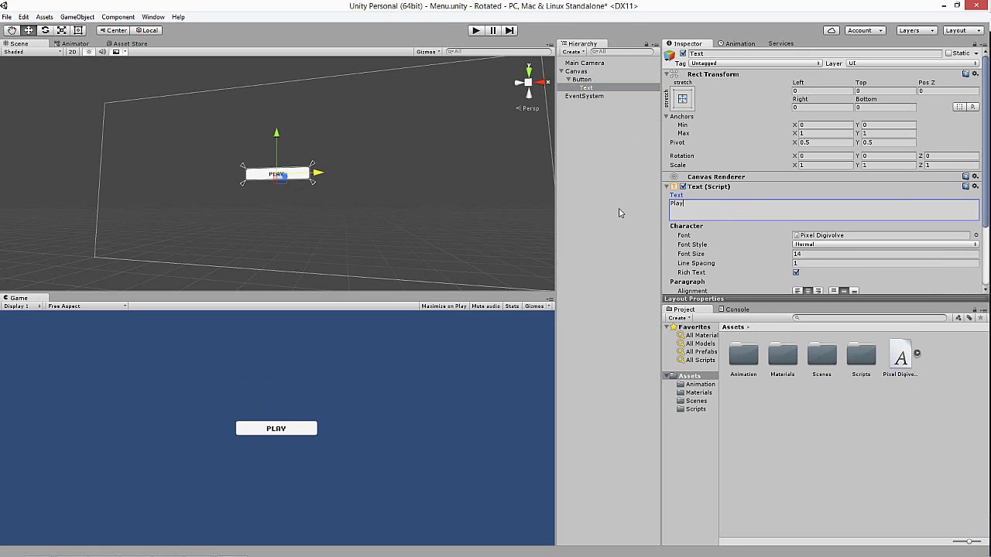
Move the menu button slightly lower on the screen.
click(277, 174)
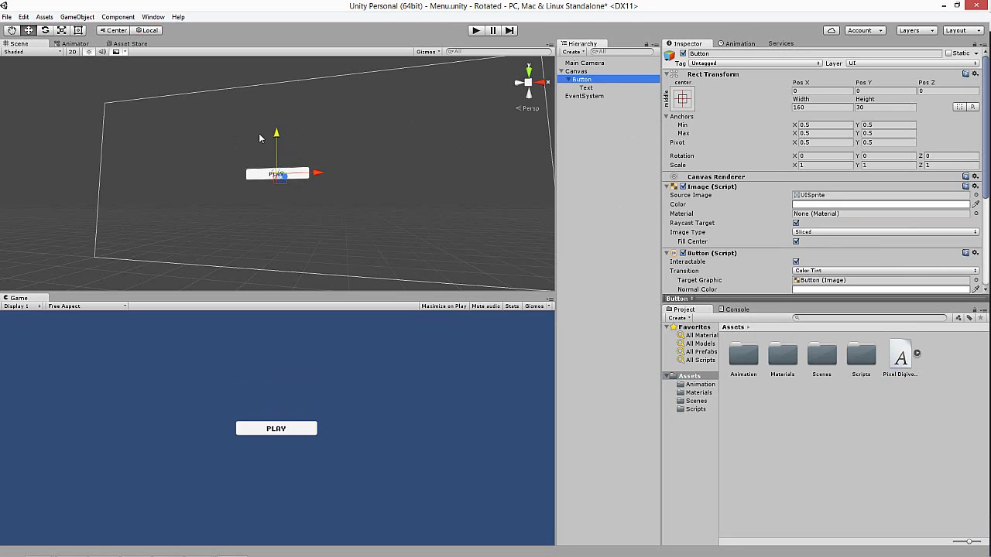
drag(277, 154, 277, 191)
right_click(577, 71)
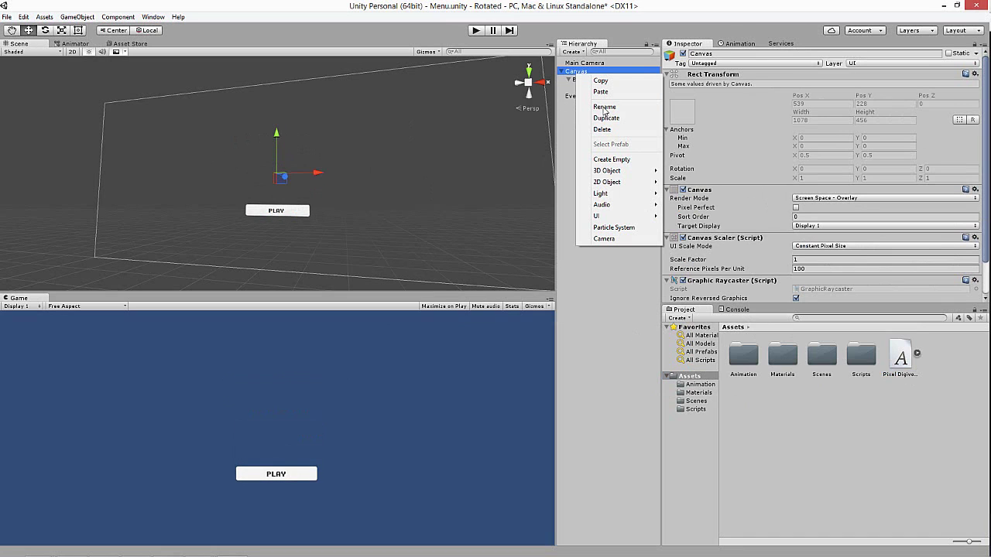
Add a Canvas Text reading Red & Green in Pixel Digivolve at font size 140.
click(712, 216)
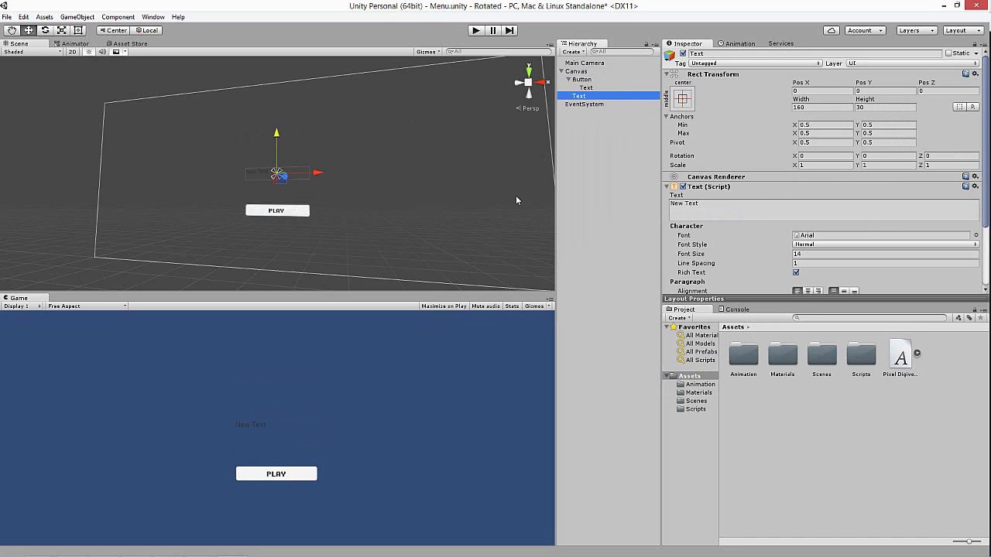
click(737, 213)
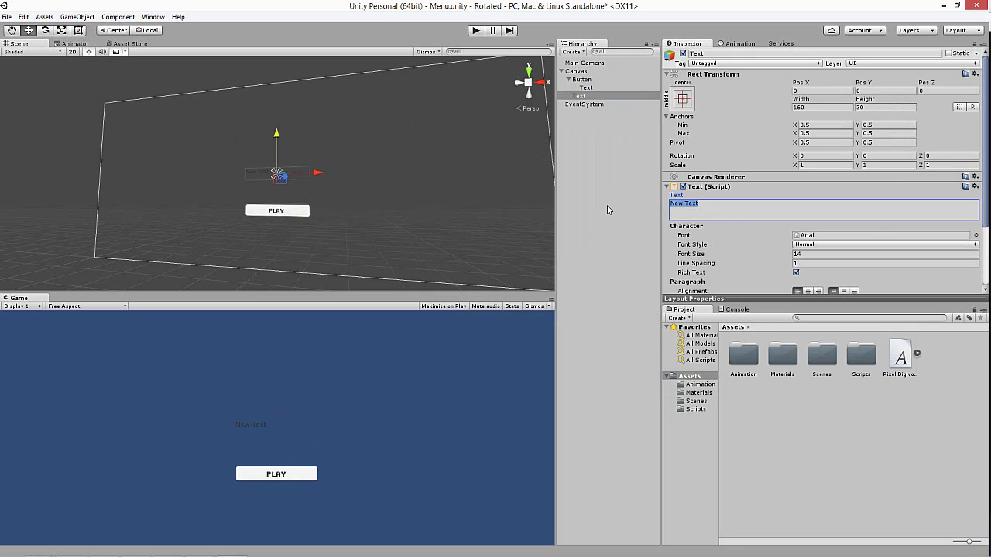
text(P)
text(& Green)
scroll(821, 219, down, 2)
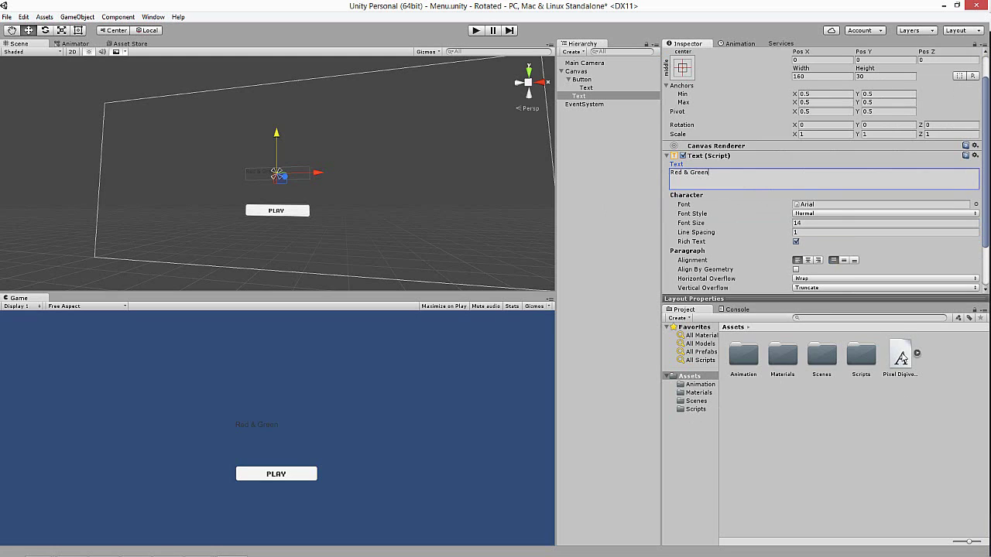
drag(902, 358, 828, 204)
click(775, 225)
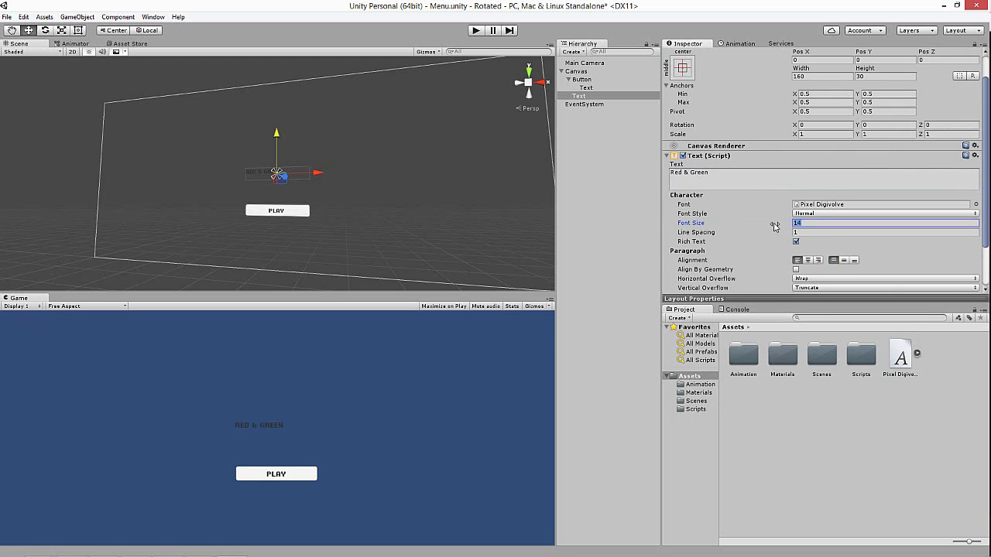
text(140)
Resize the title box so Red & Green fits on one line, and place it above PLAY.
click(77, 29)
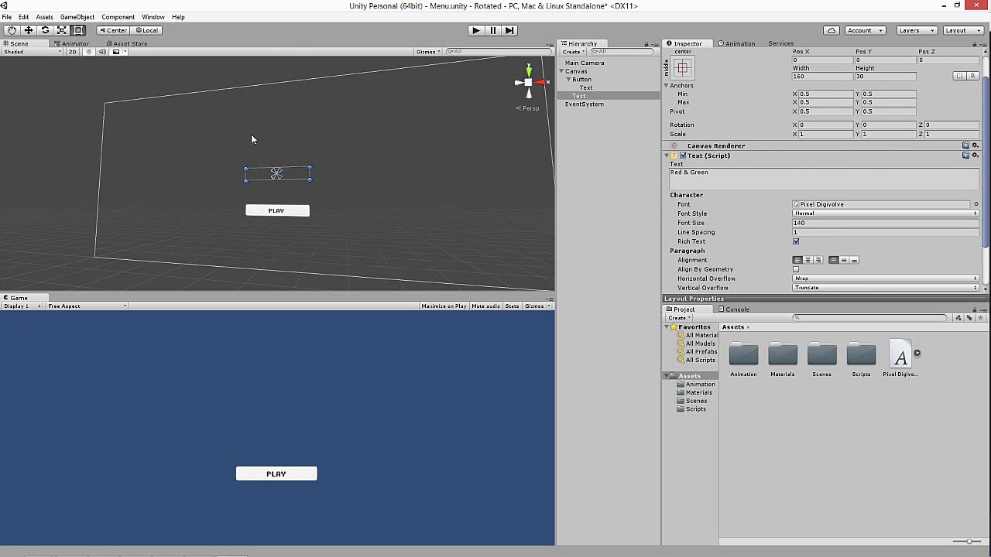
scroll(304, 180, up, 3)
mouse_move(304, 180)
mouse_down()
mouse_move(529, 242)
mouse_move(559, 261)
mouse_up()
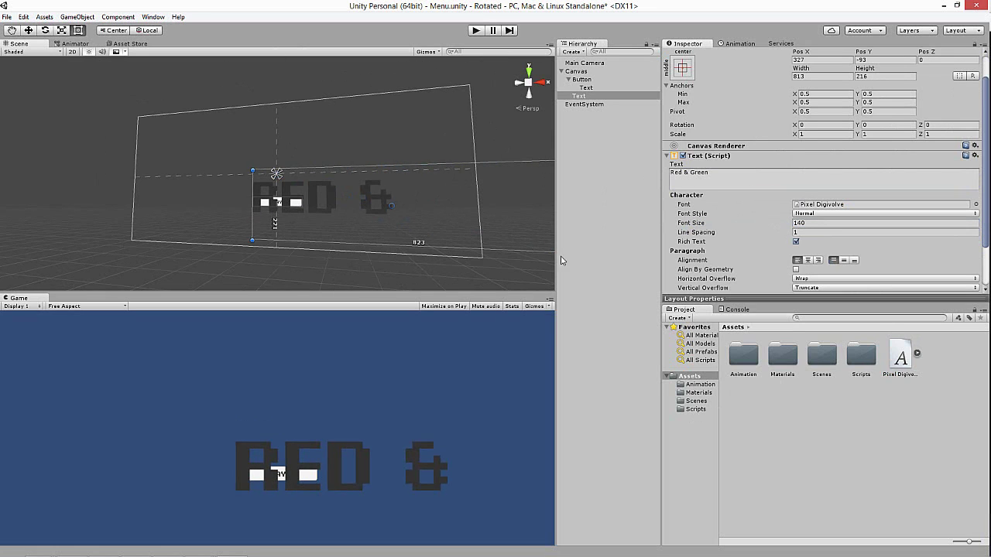
drag(258, 243, 158, 242)
drag(332, 219, 331, 143)
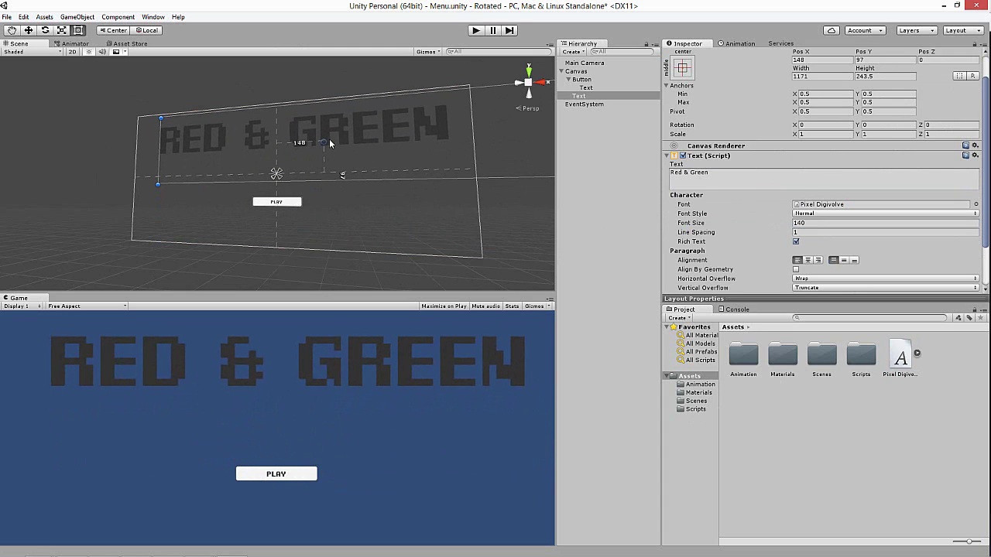
click(679, 173)
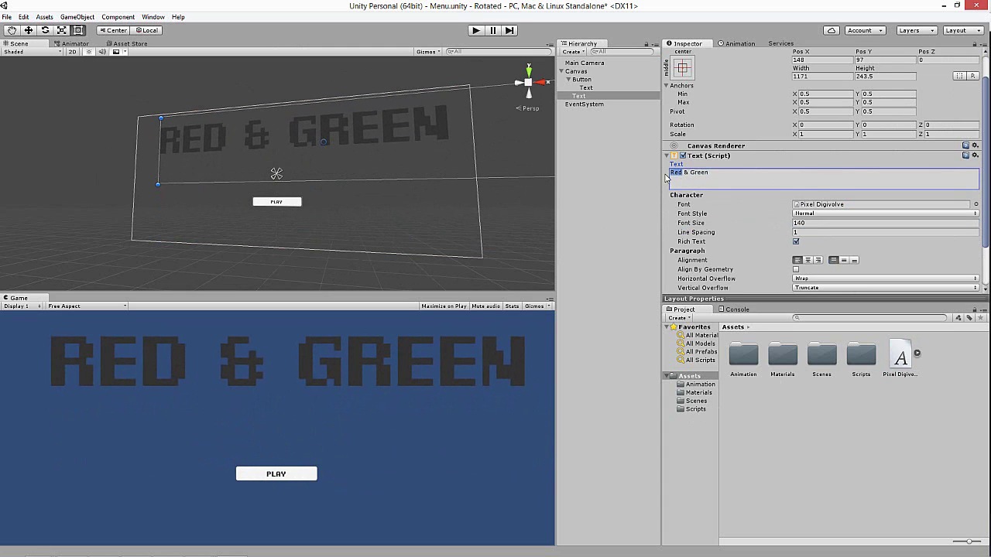
scroll(766, 209, down, 3)
Cut the title down to RED and colour it bright red.
click(817, 249)
click(93, 99)
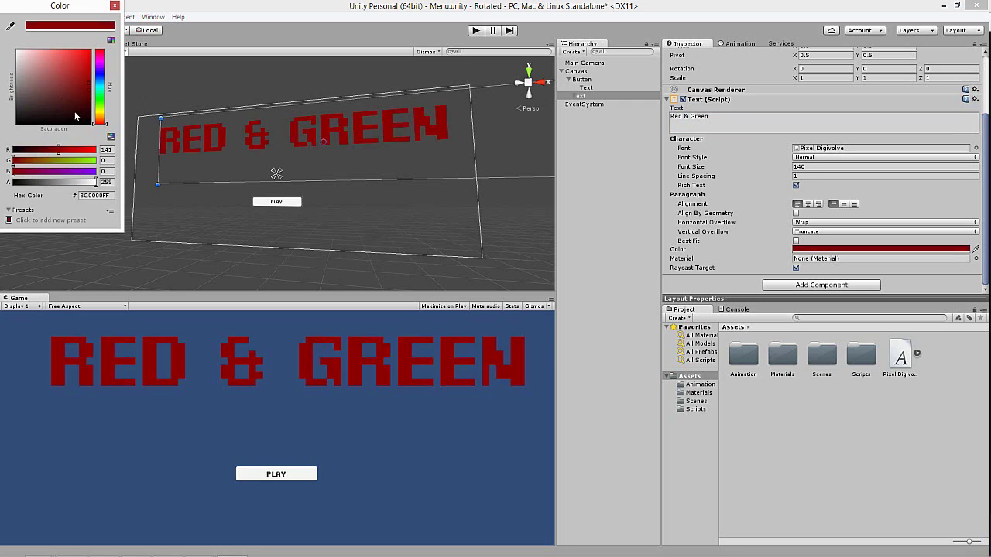
click(114, 6)
click(715, 118)
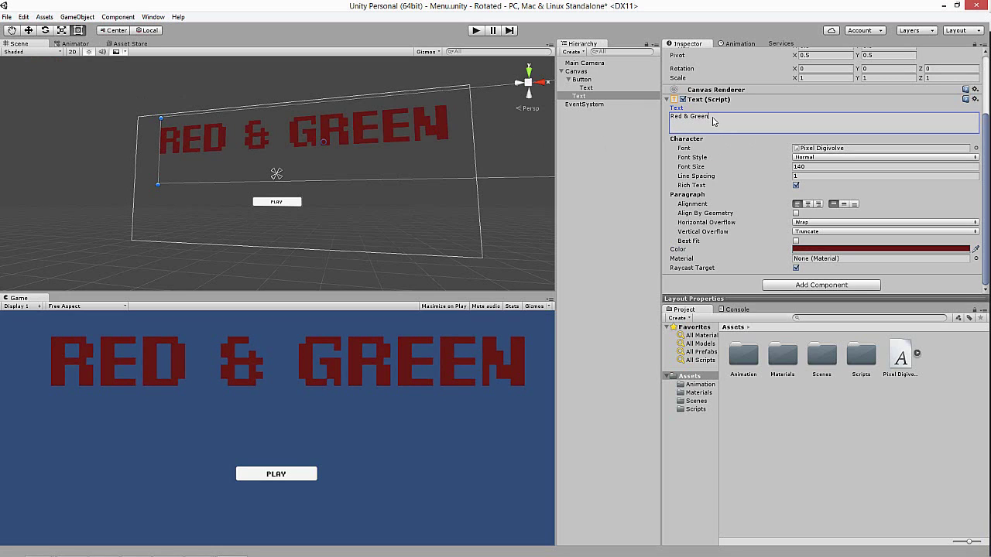
drag(709, 121, 681, 121)
key(BackSpace)
click(838, 250)
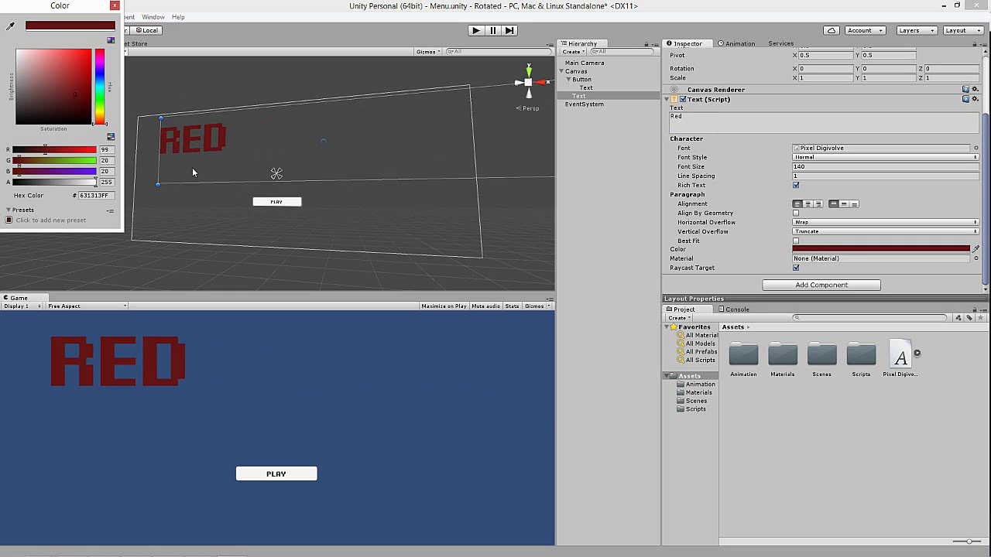
click(53, 85)
click(113, 7)
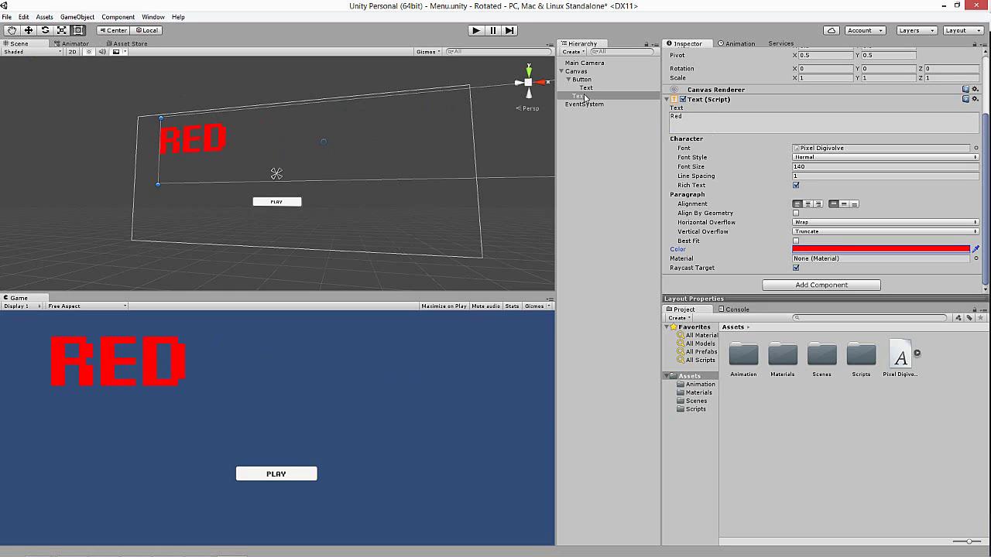
Duplicate RED into a white ampersand placed to its right.
click(585, 96)
key(ctrl+d)
click(705, 116)
text(B)
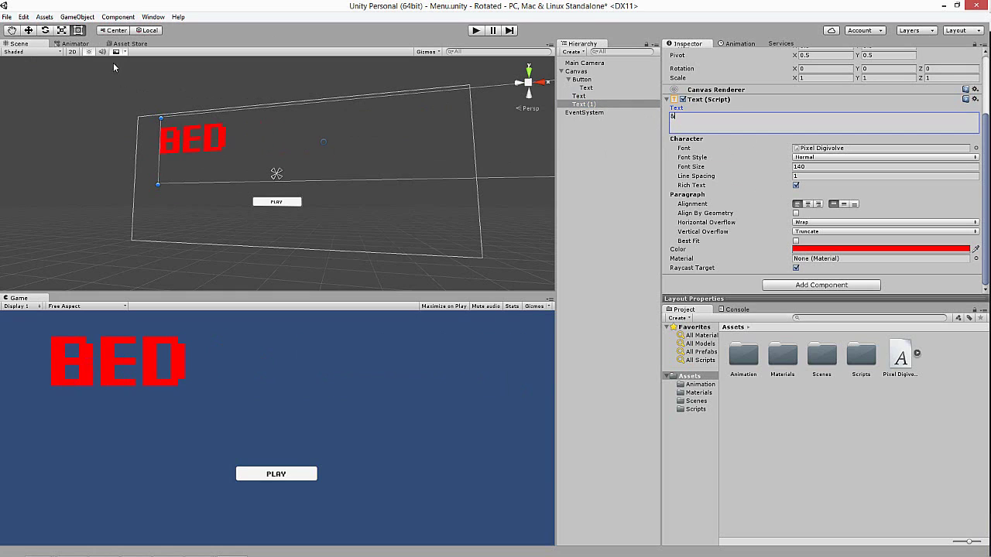
click(32, 34)
mouse_move(361, 142)
mouse_down()
mouse_move(470, 143)
mouse_move(439, 142)
mouse_up()
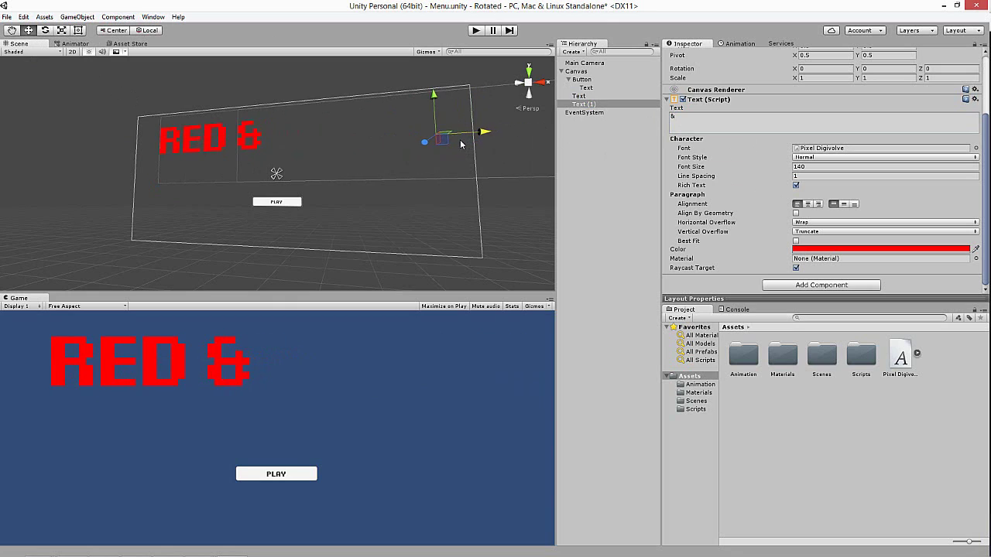
click(851, 249)
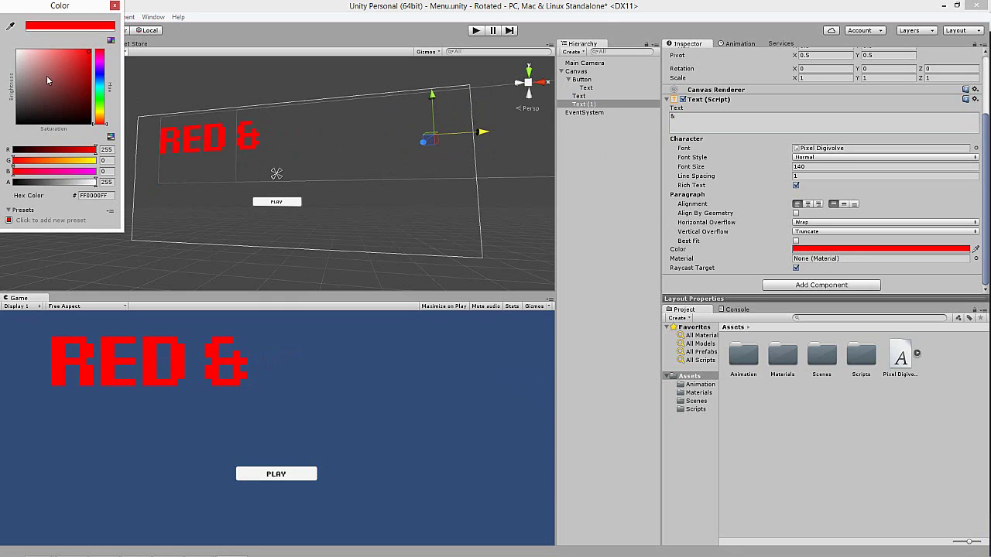
drag(47, 75, 15, 48)
mouse_move(47, 93)
mouse_down()
mouse_move(61, 58)
mouse_move(17, 49)
mouse_up()
click(115, 6)
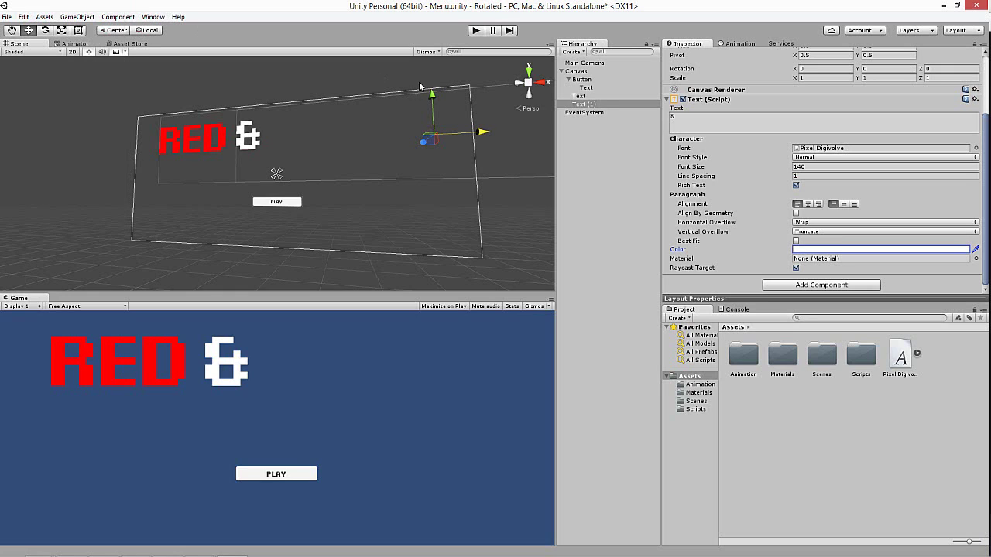
Duplicate RED again into a green GREEN placed right of the ampersand.
click(582, 96)
key(ctrl+d)
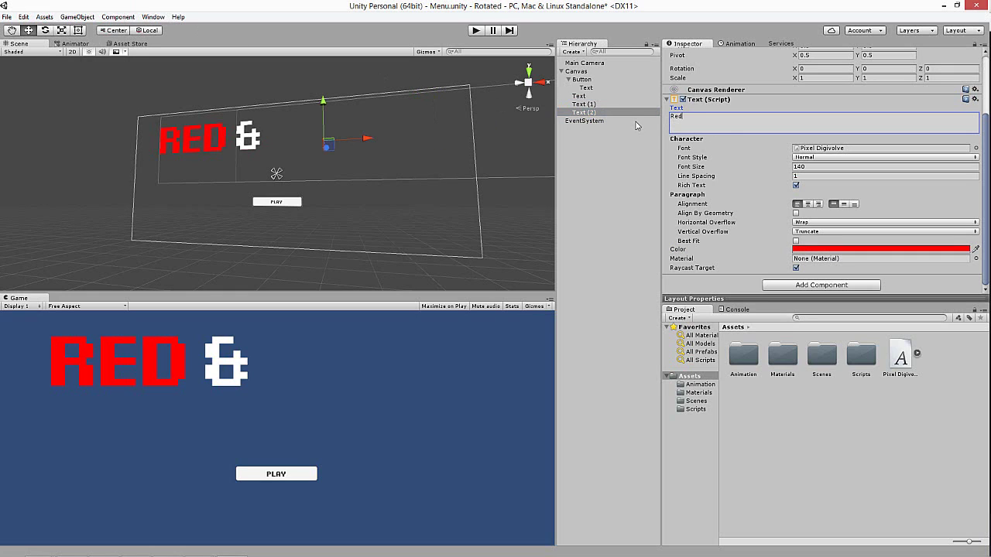
text(Green)
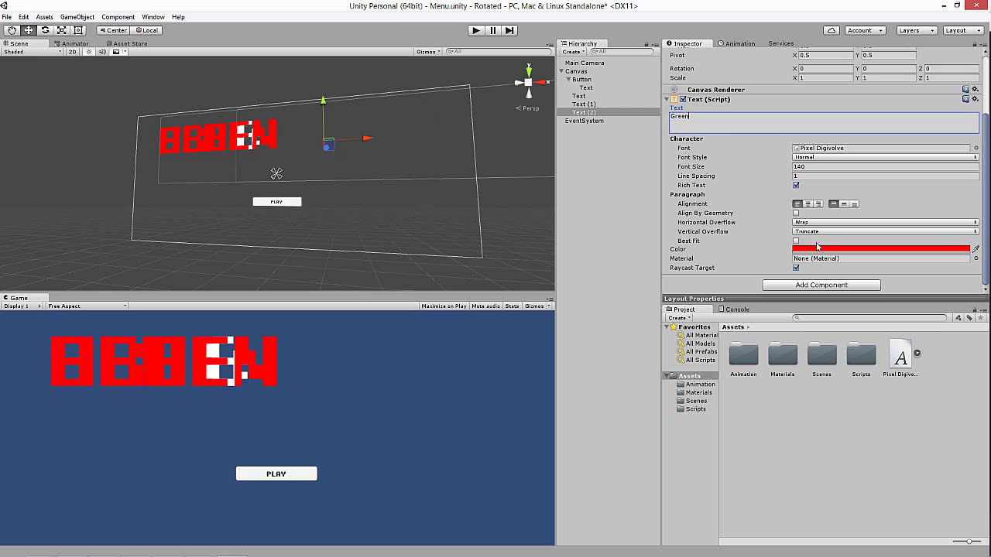
click(817, 248)
click(99, 103)
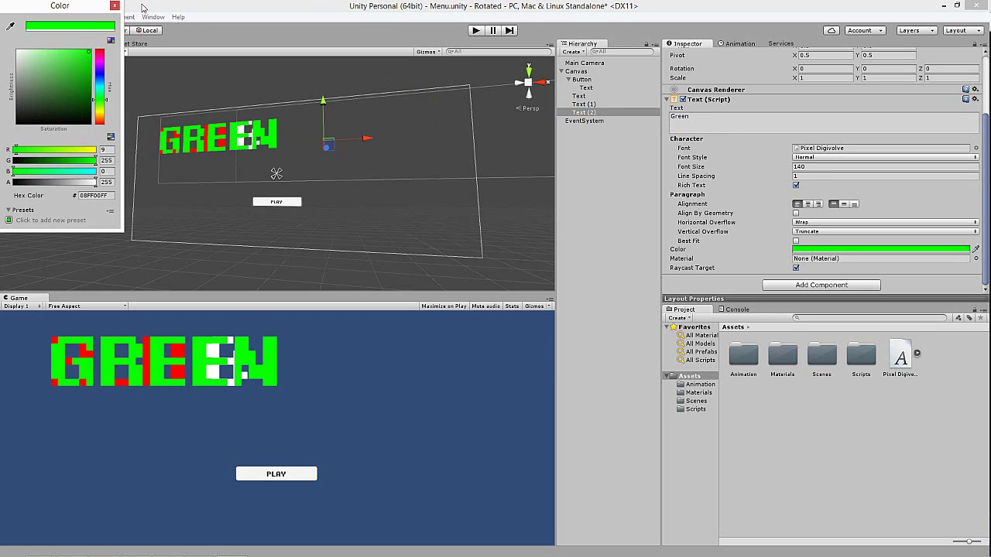
click(116, 7)
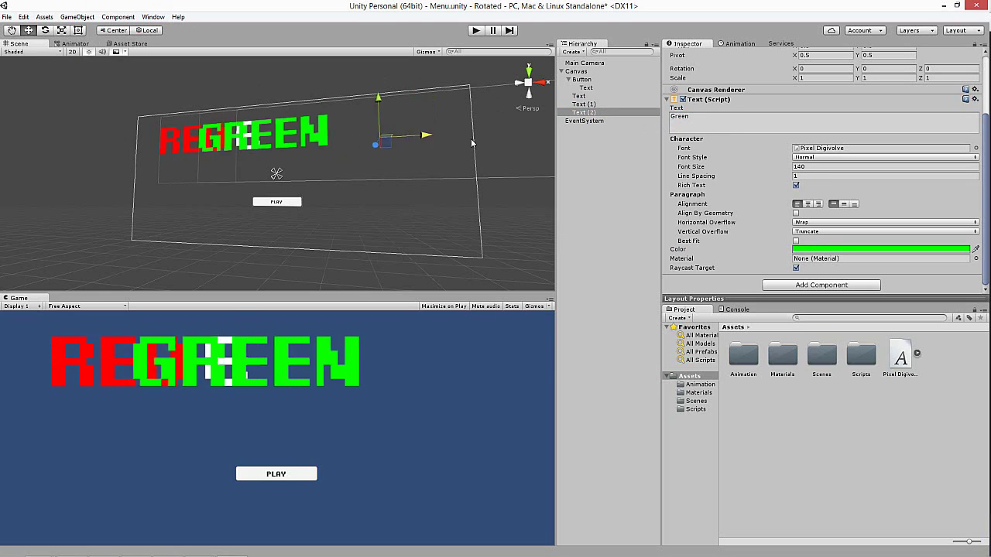
drag(369, 137, 506, 143)
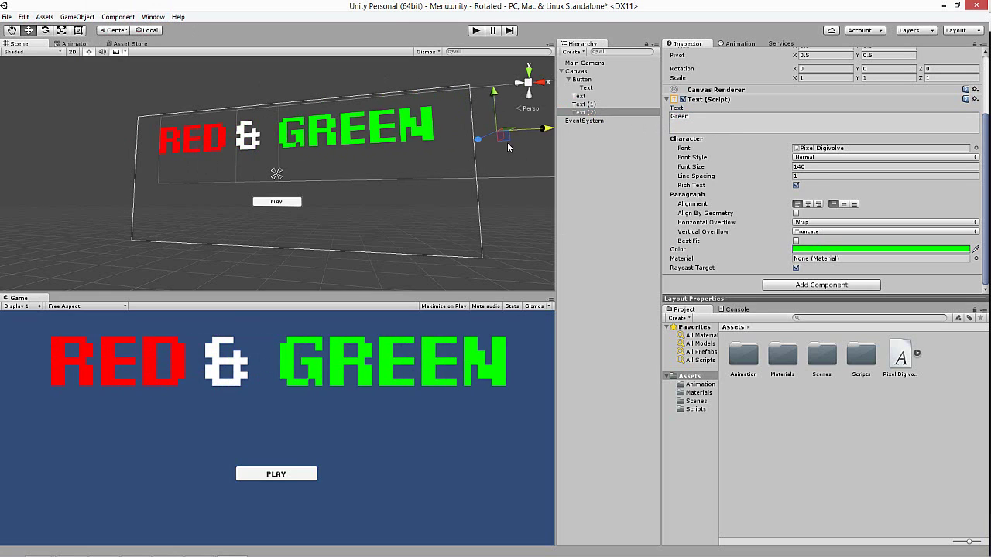
Anchor the three title texts to top centre, nudging the title right.
ctrl+click(583, 104)
mouse_move(434, 137)
mouse_down()
mouse_move(464, 134)
mouse_move(446, 139)
mouse_up()
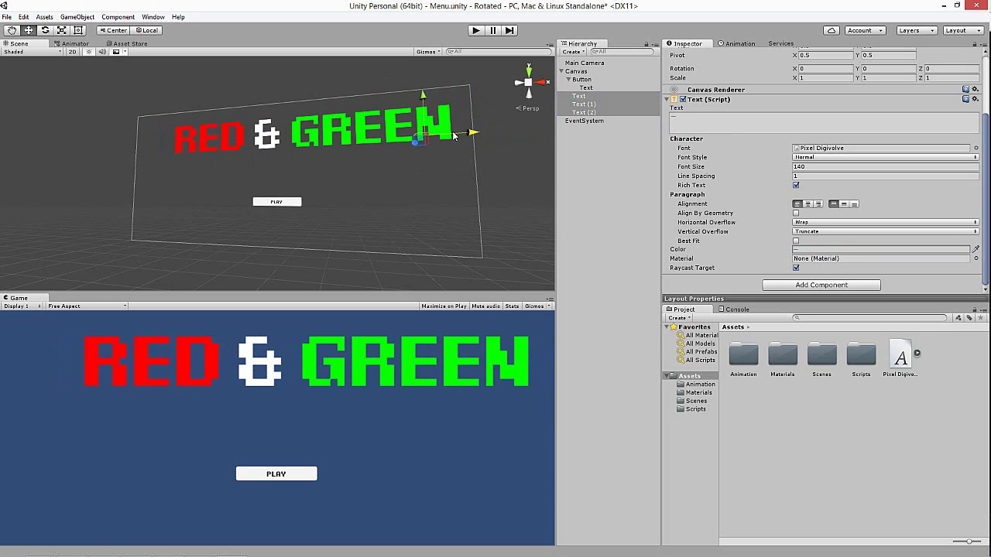
scroll(754, 133, up, 3)
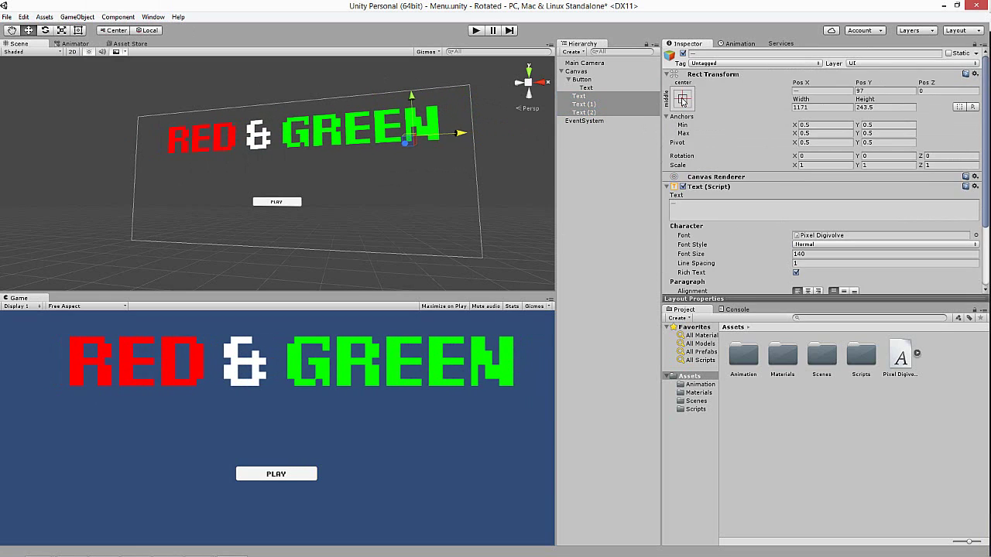
click(682, 98)
click(741, 181)
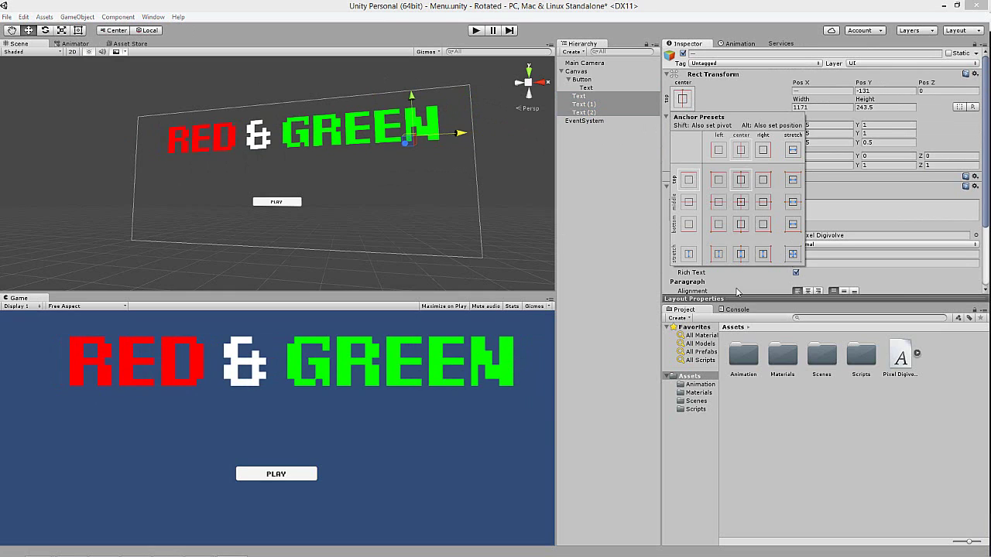
click(764, 430)
Move the PLAY button further down and shift the RED & GREEN title lower.
click(582, 79)
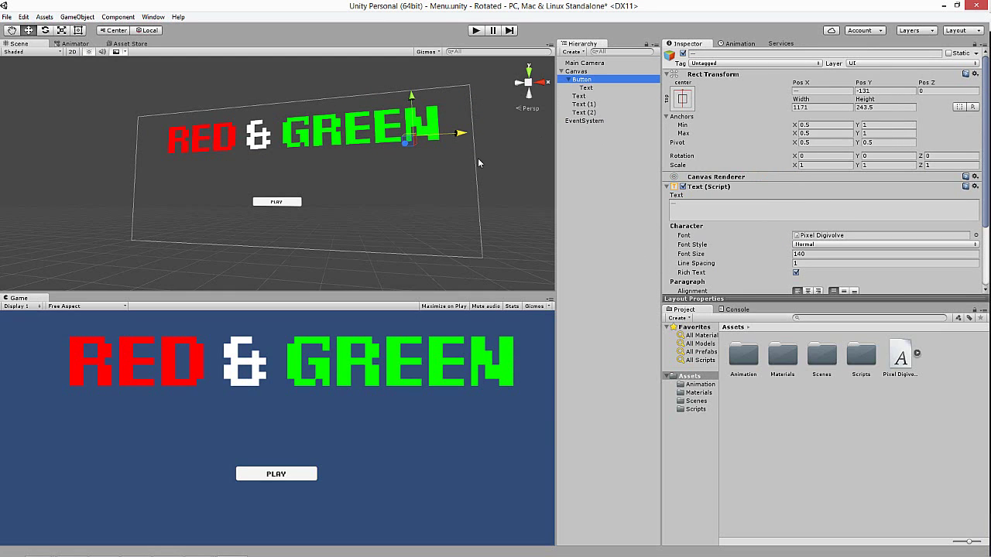
drag(277, 174, 278, 168)
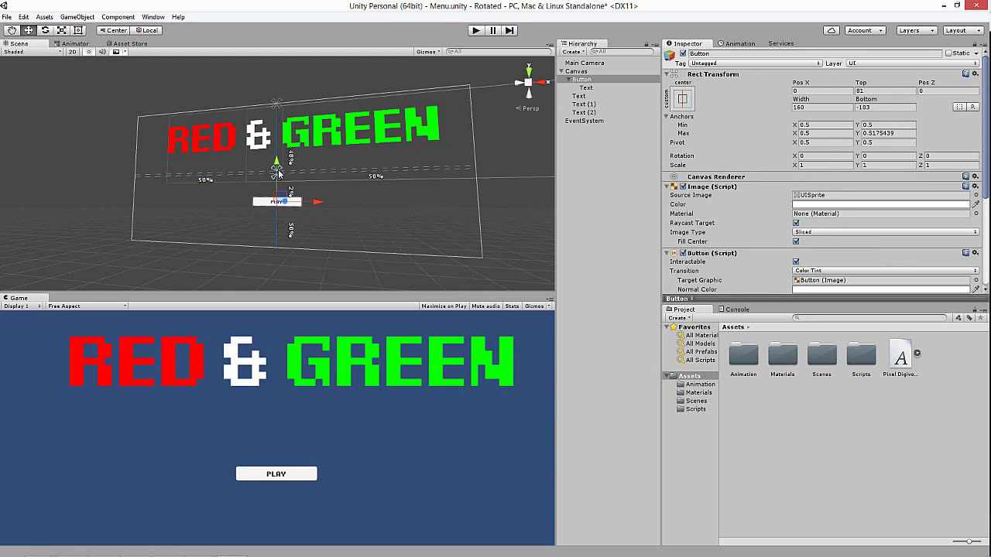
click(579, 95)
click(589, 81)
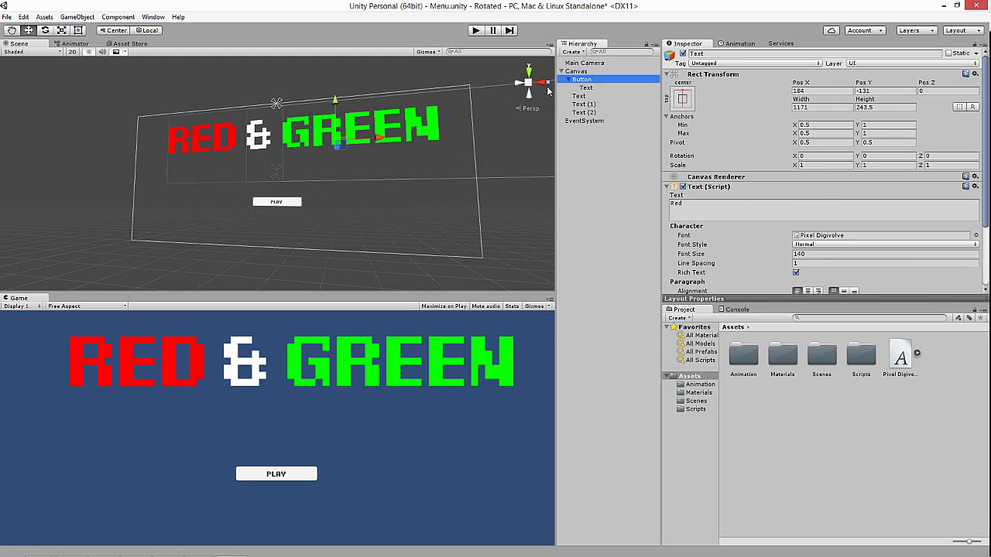
drag(283, 168, 283, 194)
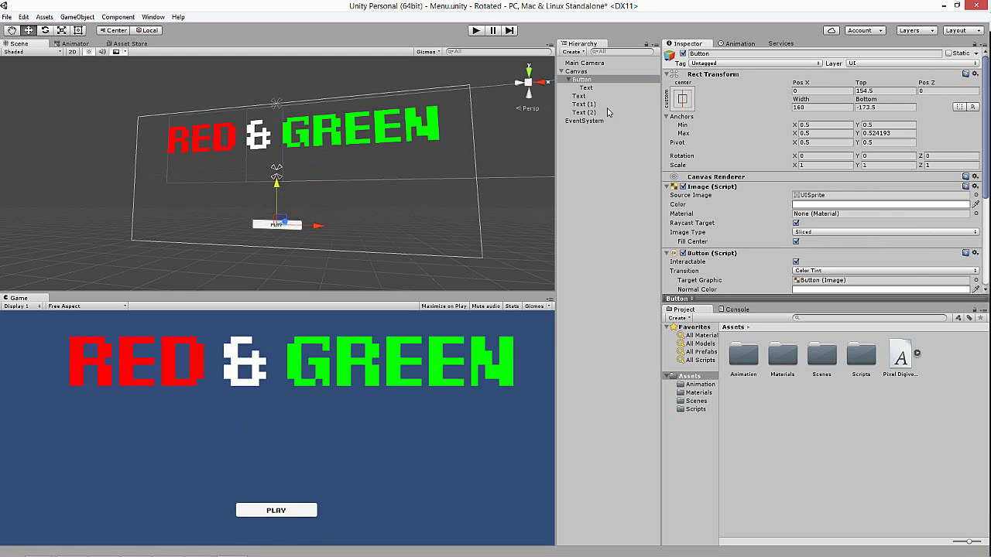
drag(232, 70, 315, 161)
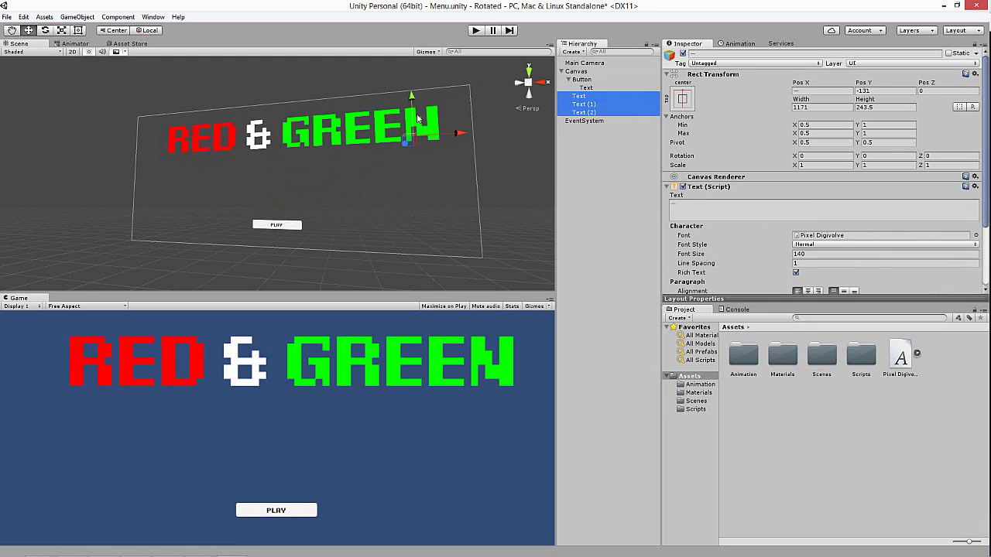
drag(417, 118, 433, 152)
Enlarge the PLAY button and centre it just under the title.
click(582, 79)
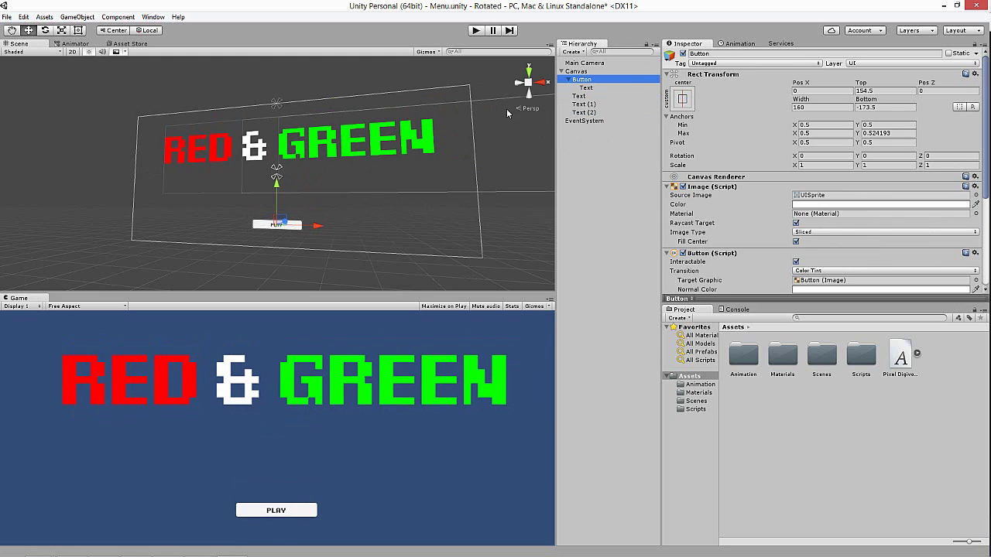
scroll(777, 208, down, 1)
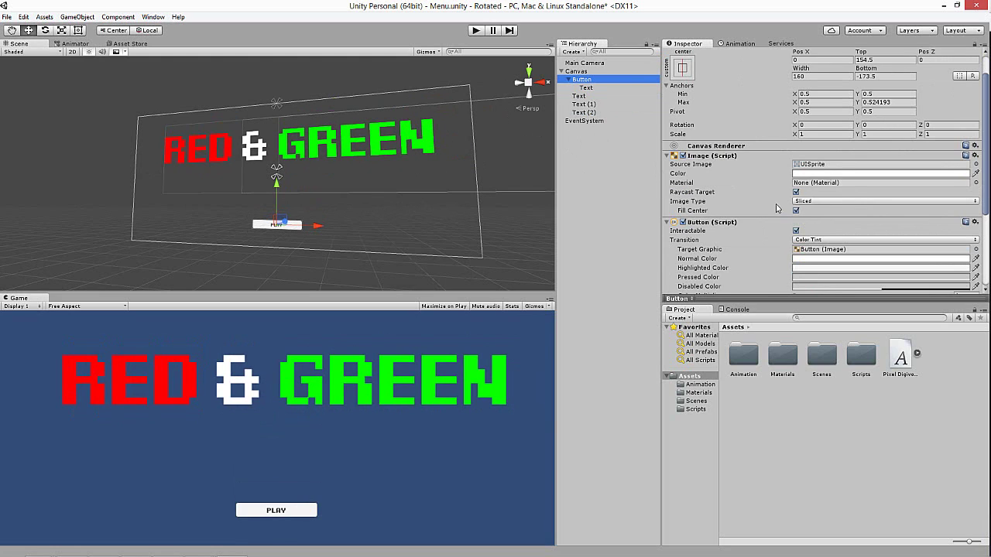
click(77, 30)
drag(302, 230, 384, 255)
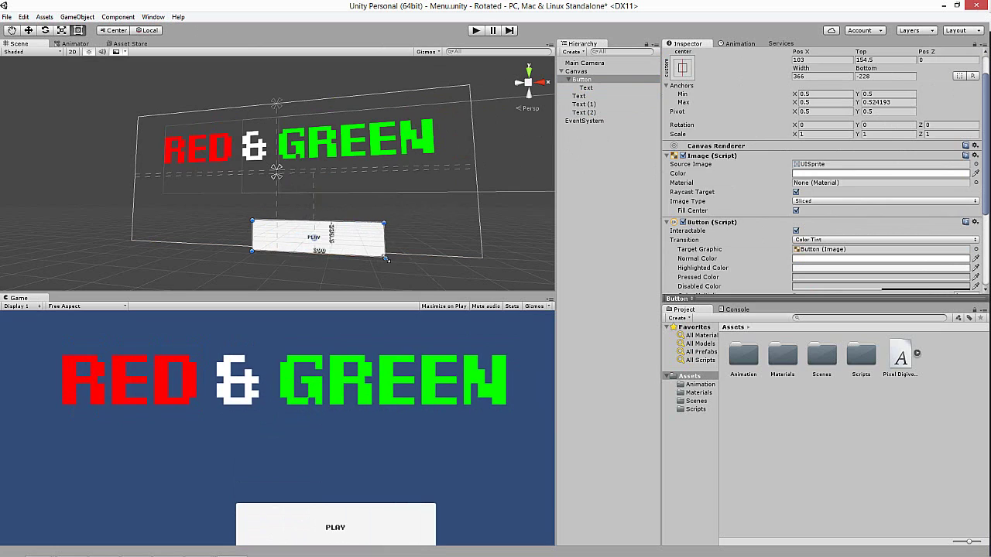
click(29, 31)
drag(314, 203, 314, 178)
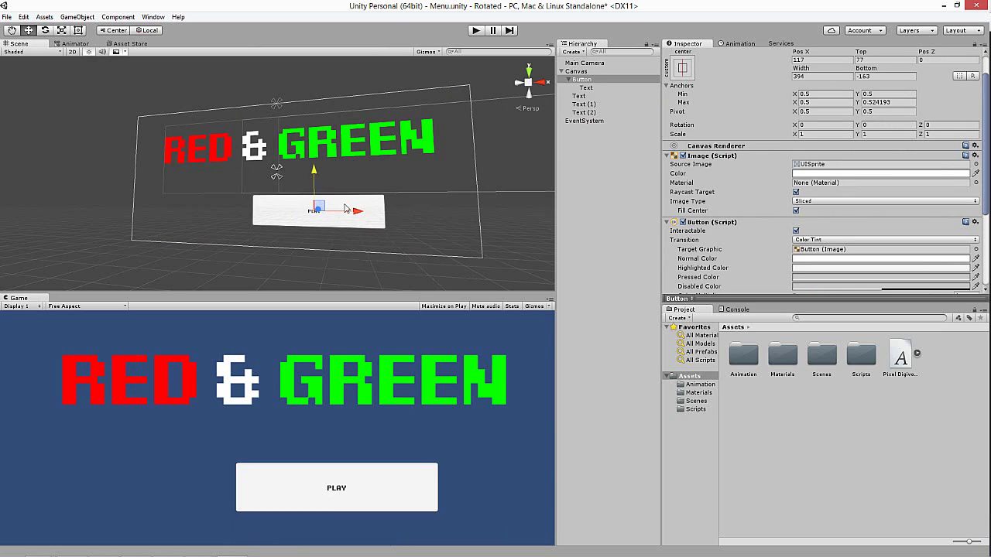
mouse_move(354, 218)
mouse_down()
mouse_move(309, 205)
mouse_move(279, 159)
mouse_up()
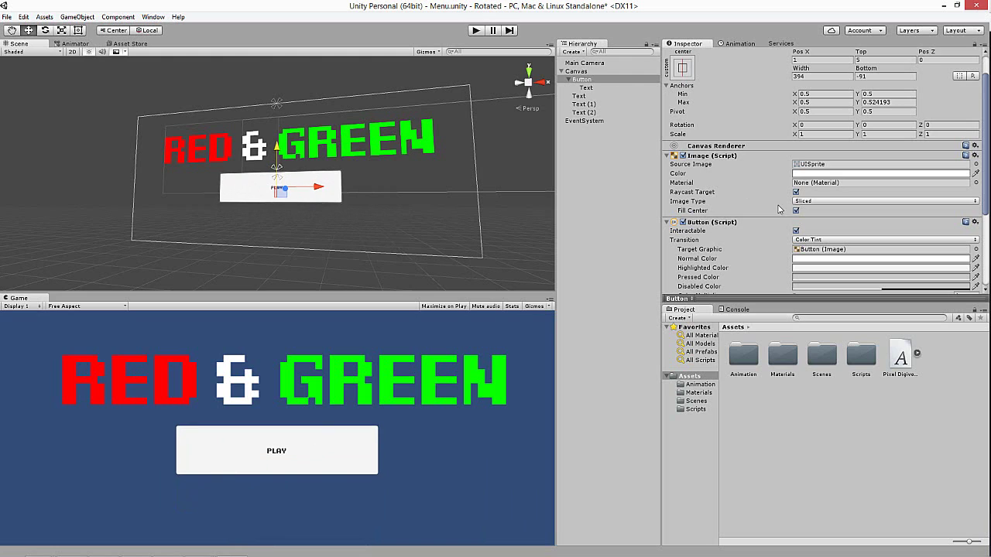
scroll(828, 183, down, 2)
Set the PLAY label's font size to 76.
click(593, 88)
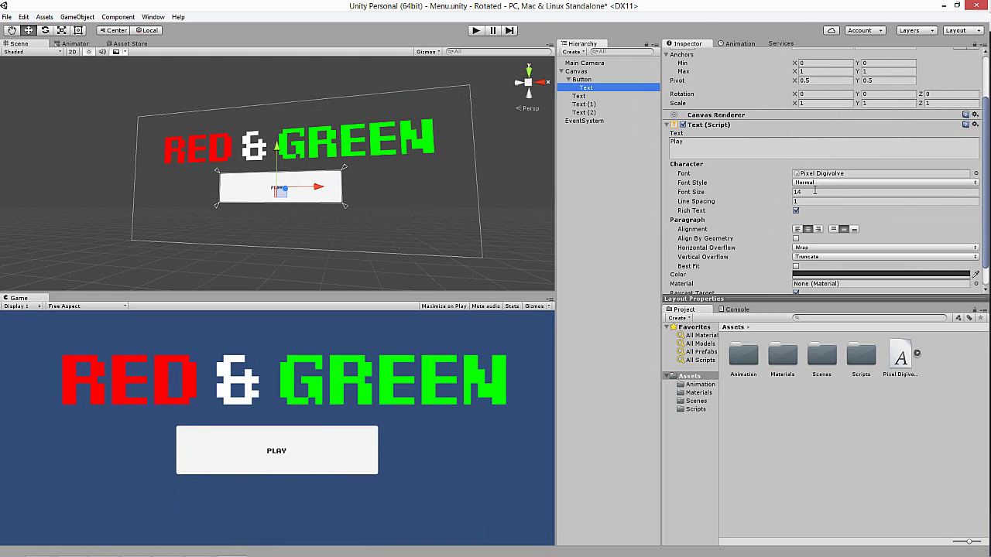
click(774, 194)
text(76)
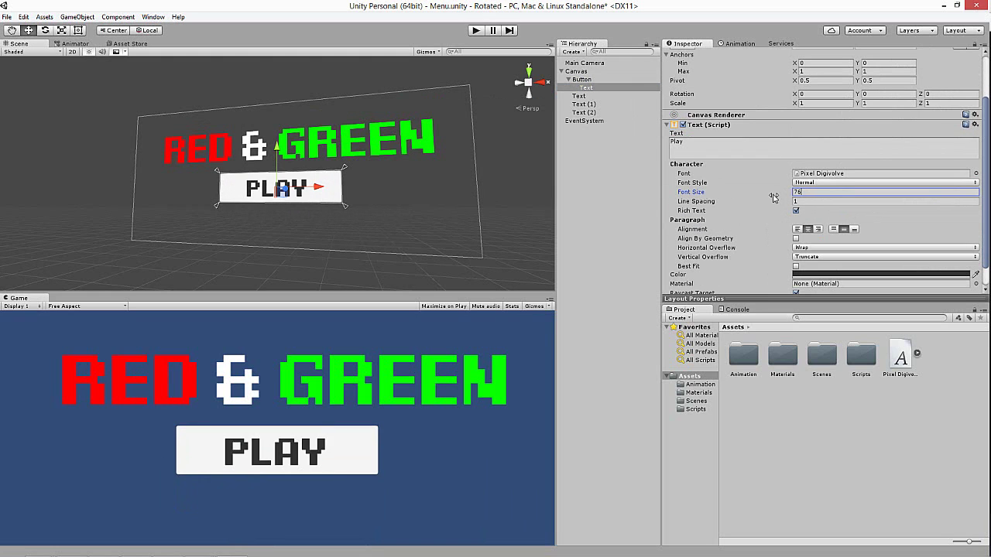
click(585, 82)
Duplicate the PLAY button and create a new C# script in Scripts.
key(ctrl+d)
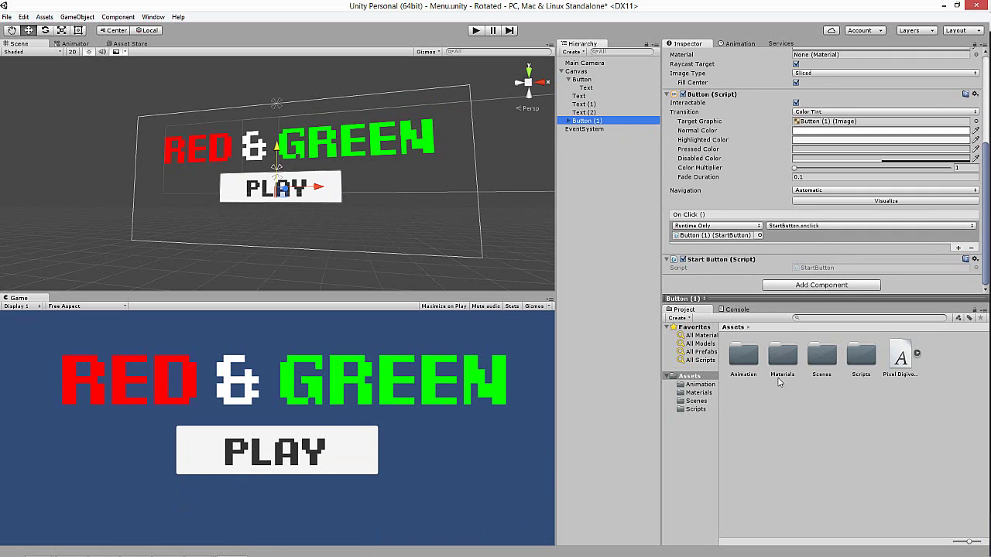
click(694, 411)
right_click(776, 421)
mouse_move(803, 223)
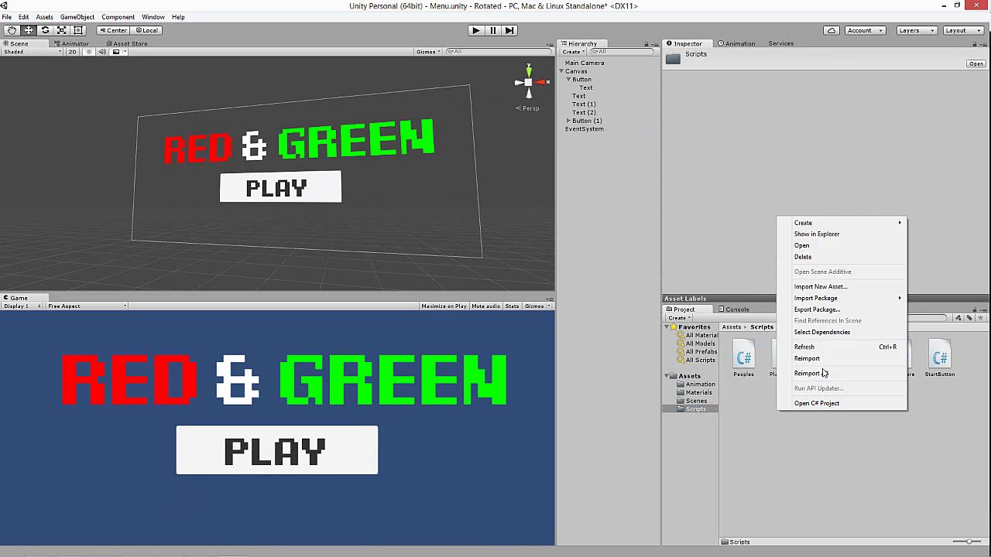
click(715, 239)
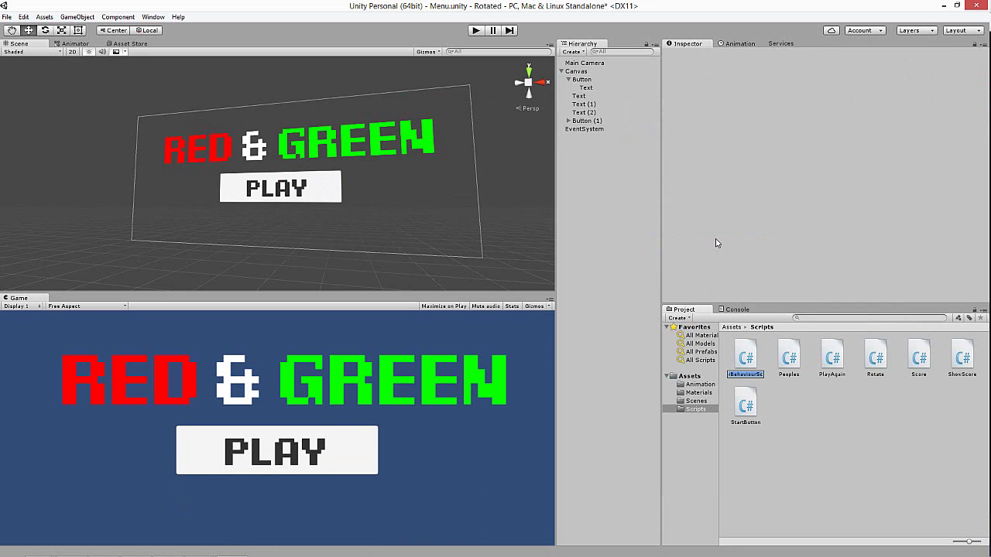
text(Exit)
key(Return)
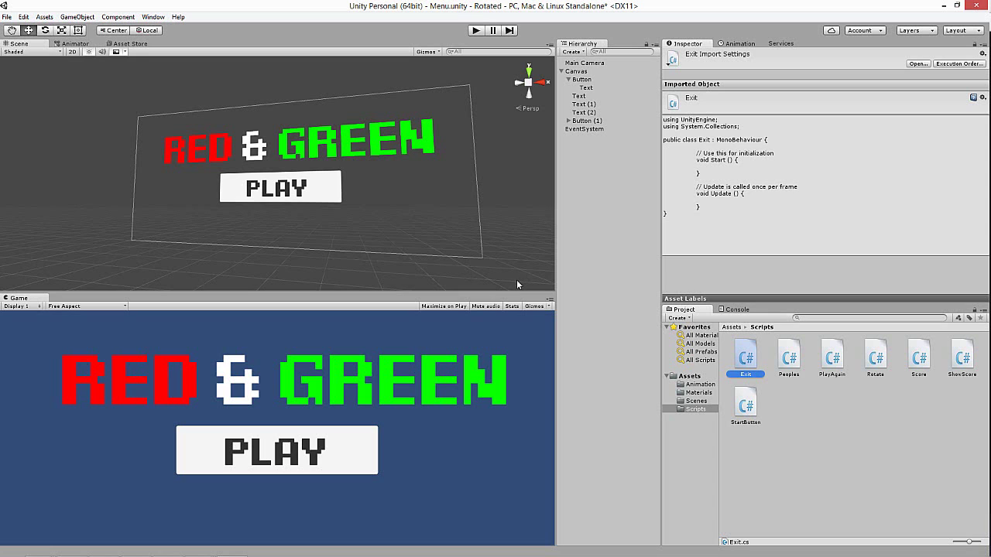
Import menuScript5.cs from the removable disk and delete the Exit script.
click(97, 547)
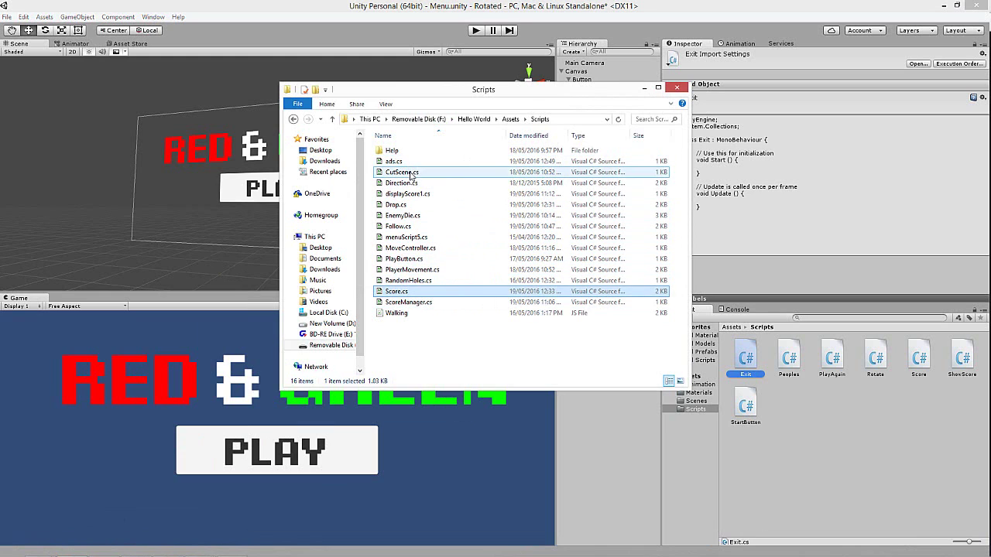
click(413, 238)
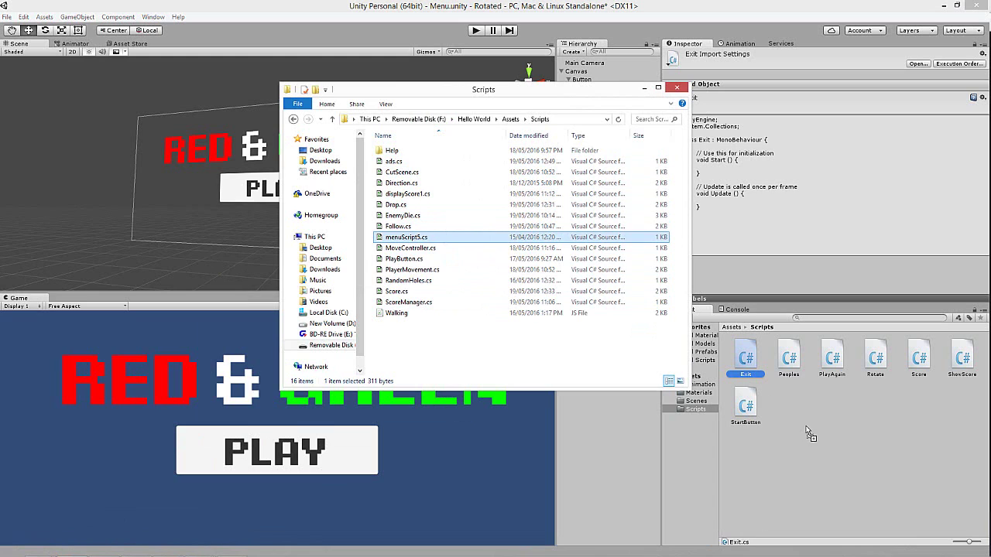
drag(407, 238, 790, 402)
click(723, 220)
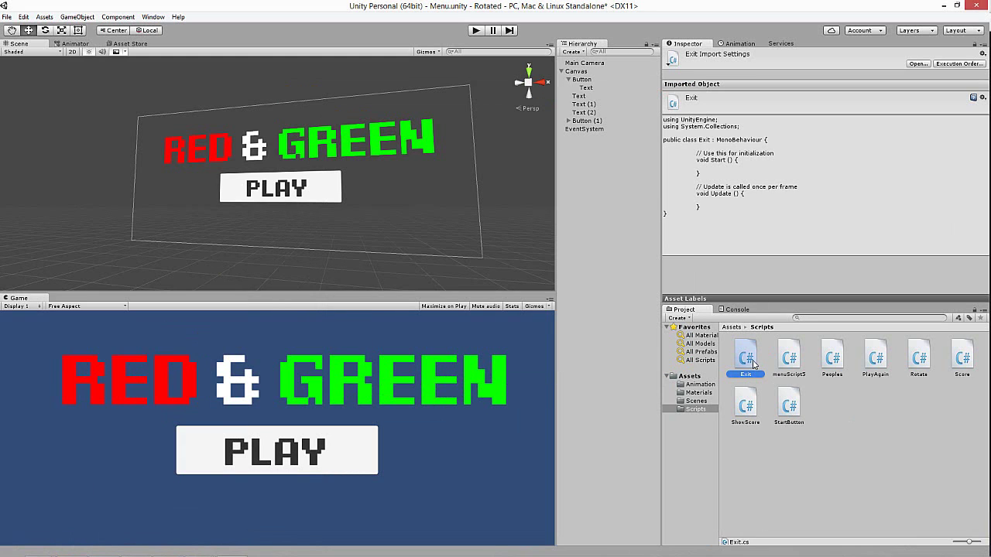
key(Delete)
click(523, 304)
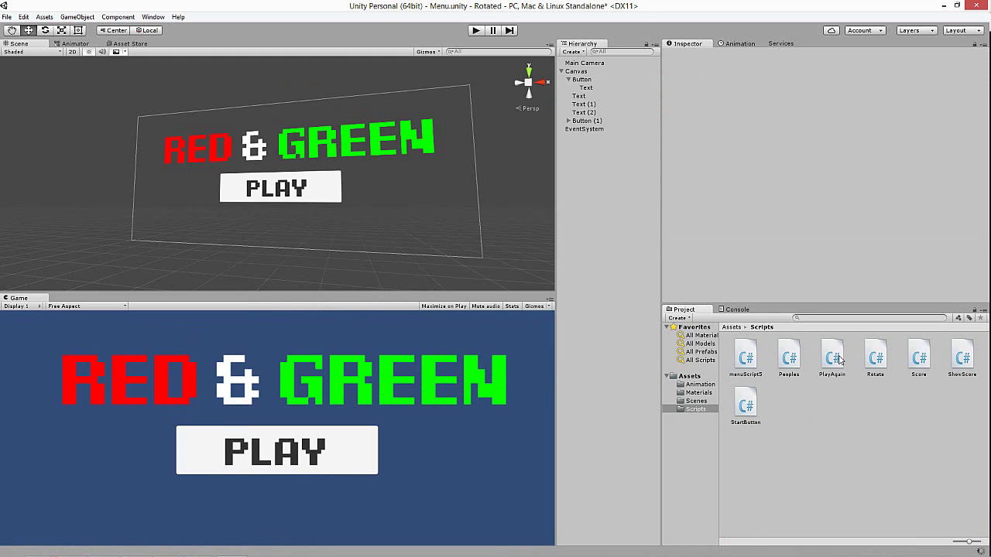
Review menuScript5's onMouseDown Application.Quit() code in the code editor.
click(749, 364)
double_click(747, 360)
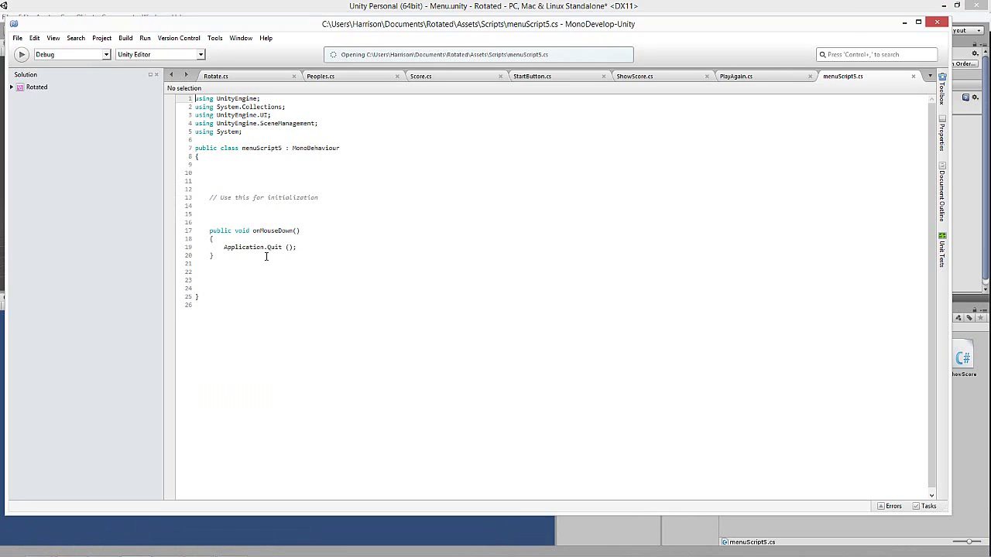
click(335, 268)
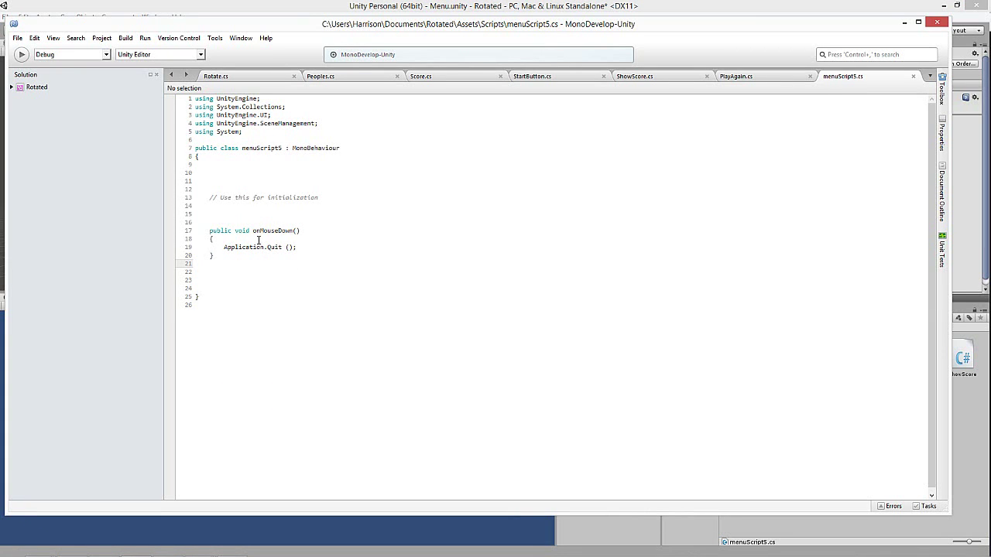
click(474, 295)
Remove the extra component from Button (1), move it below PLAY, and label it Exit.
click(903, 23)
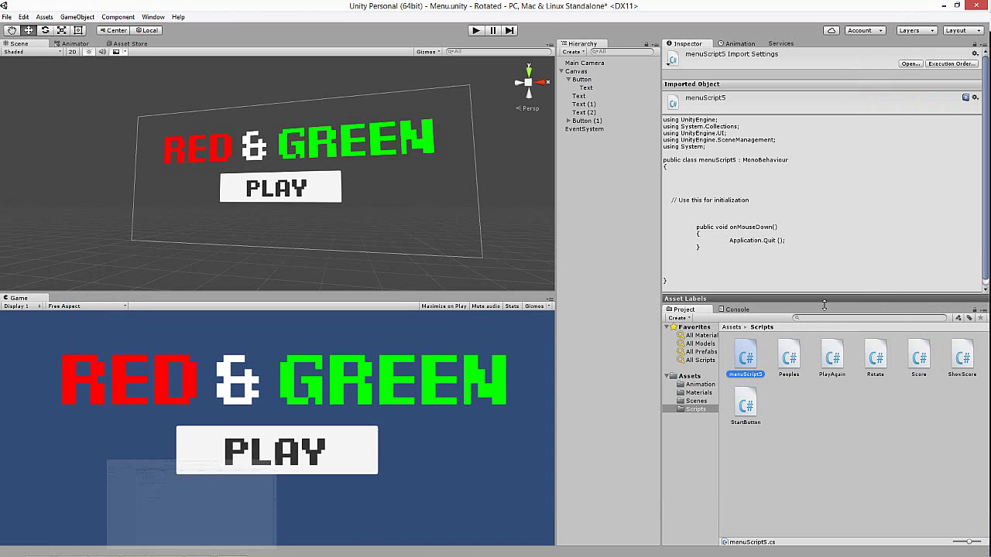
click(583, 122)
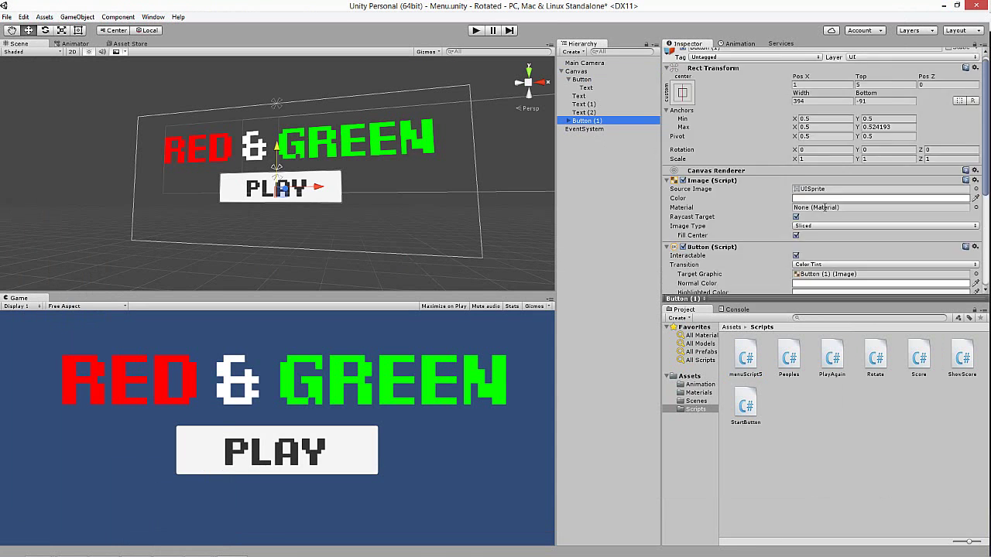
scroll(774, 193, down, 5)
right_click(764, 240)
click(786, 264)
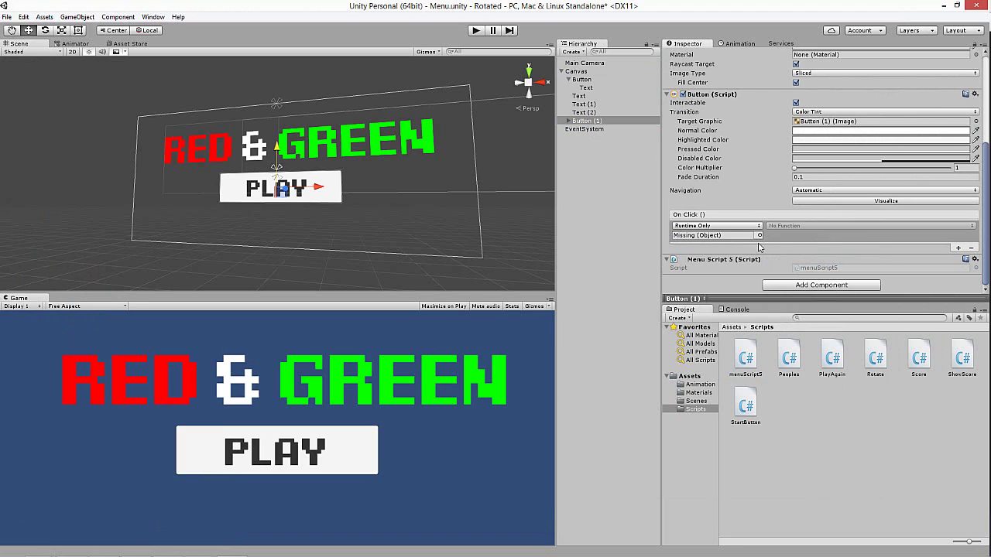
drag(280, 154, 282, 191)
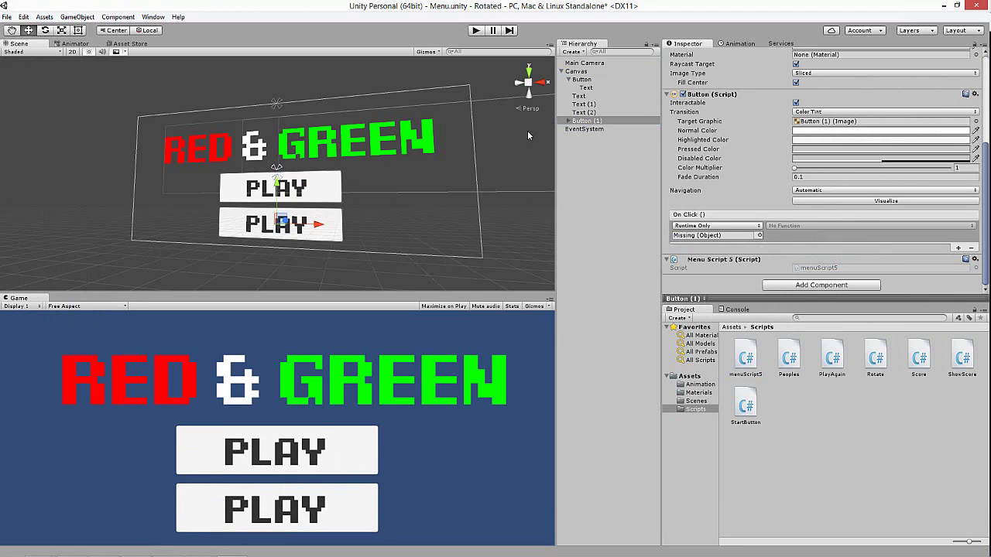
click(568, 121)
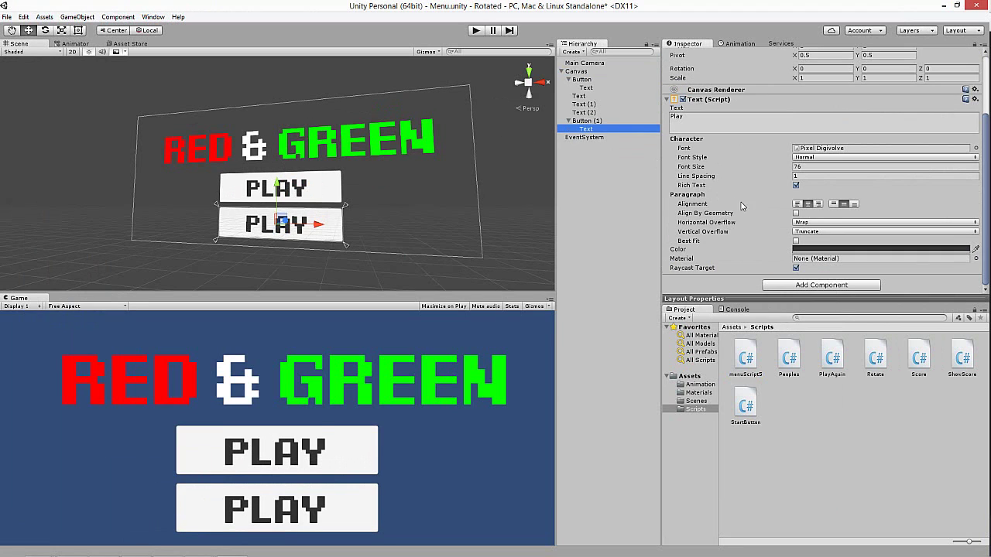
click(734, 121)
text(E)
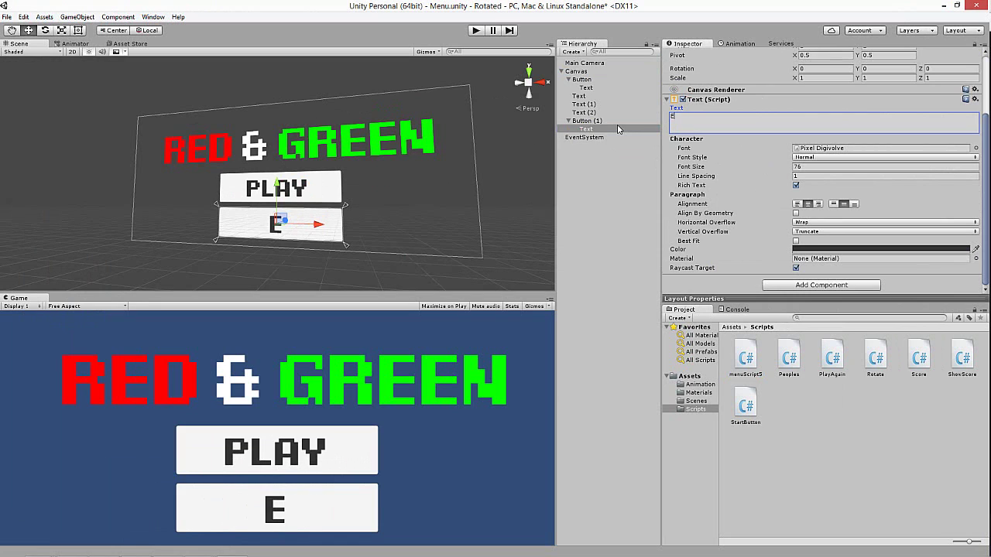
text(xit)
click(587, 120)
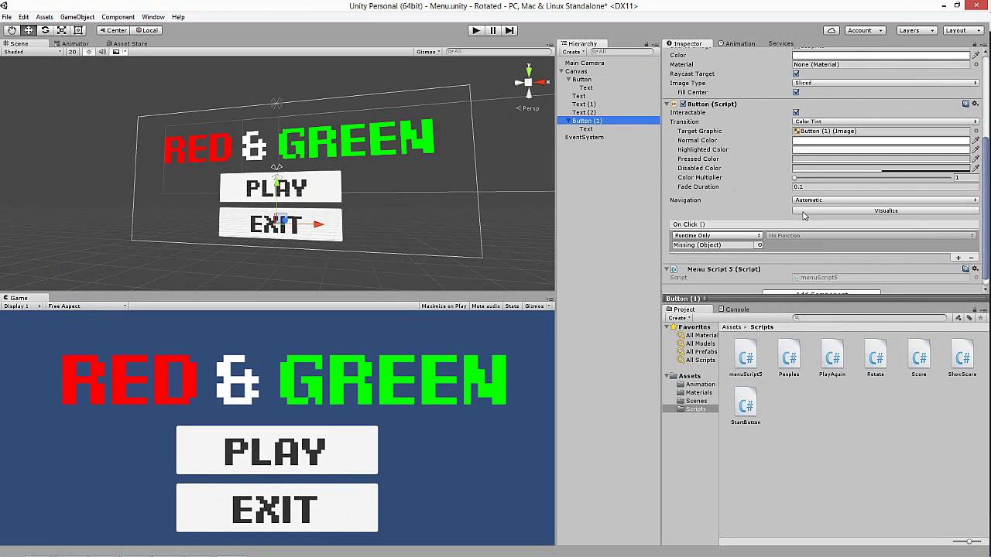
Set Button (1)'s On Click to call menuScript5.onMouseDown.
drag(590, 124, 712, 235)
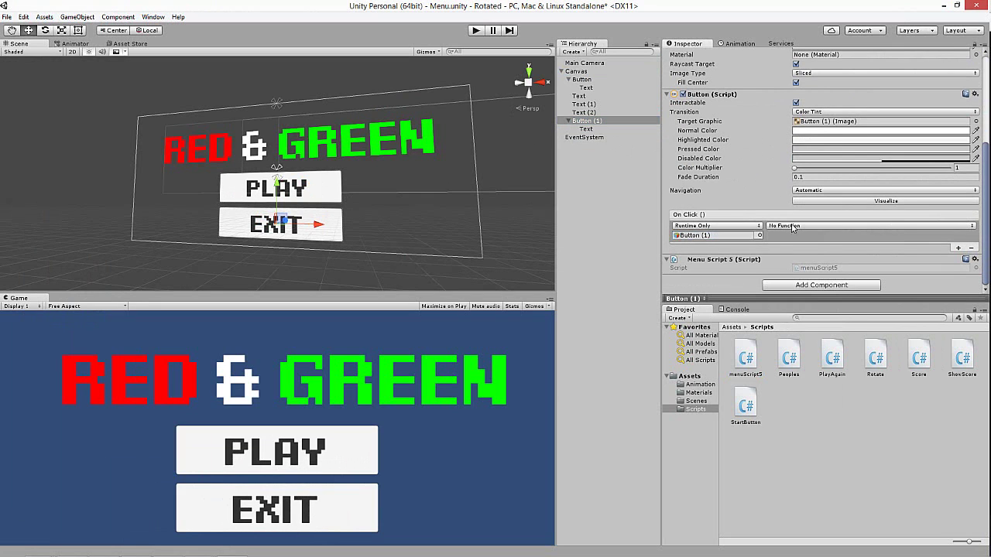
click(793, 225)
mouse_move(805, 309)
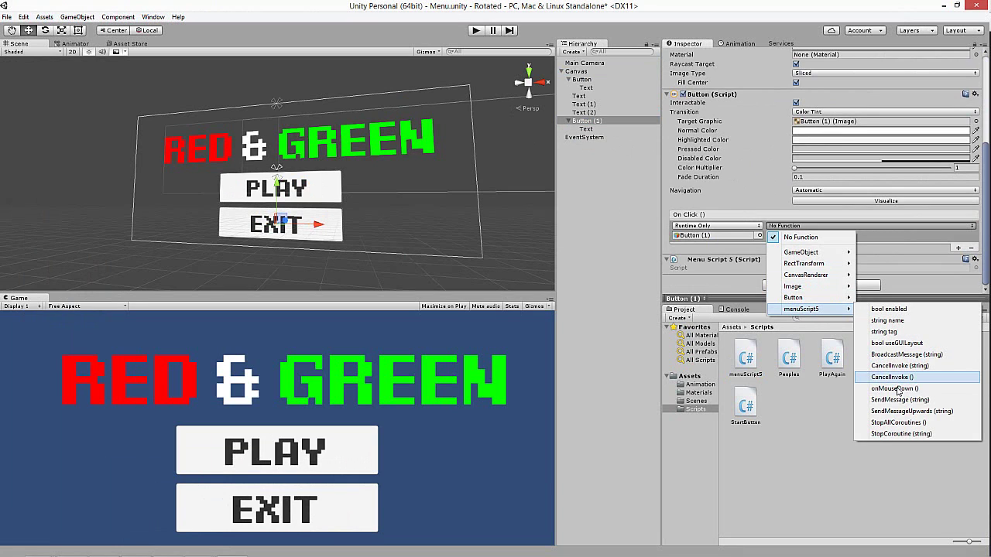
click(898, 387)
Test the EXIT button in play mode, then stop the game.
click(476, 31)
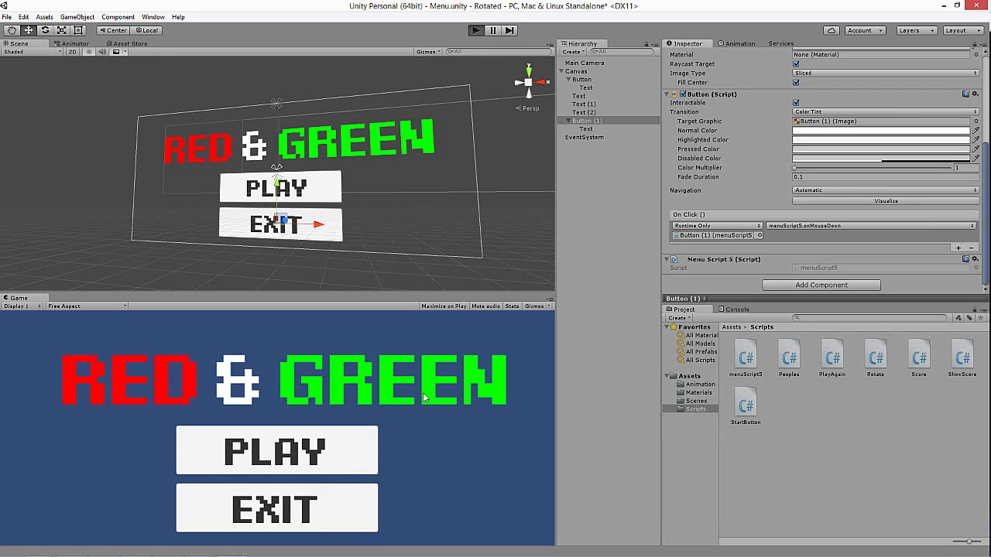
click(273, 503)
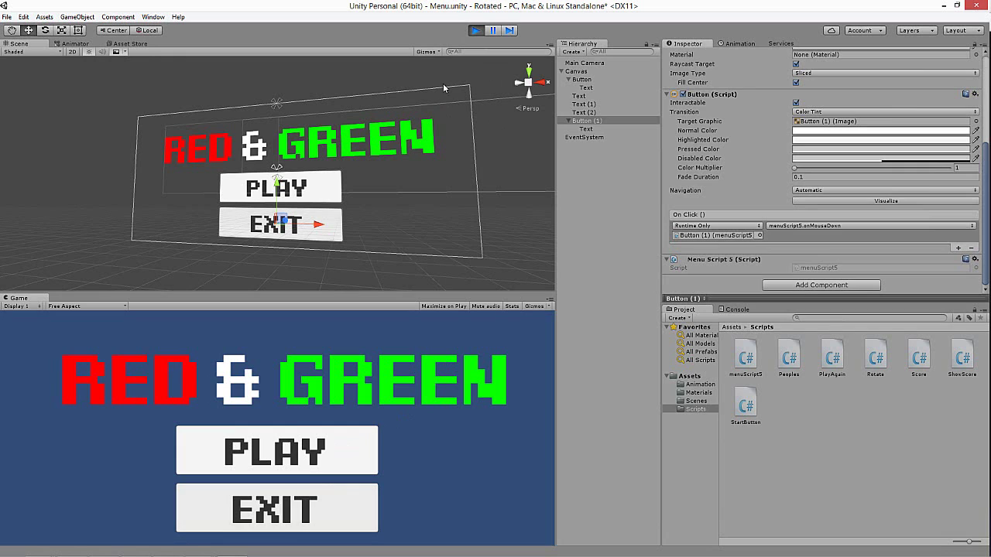
click(477, 31)
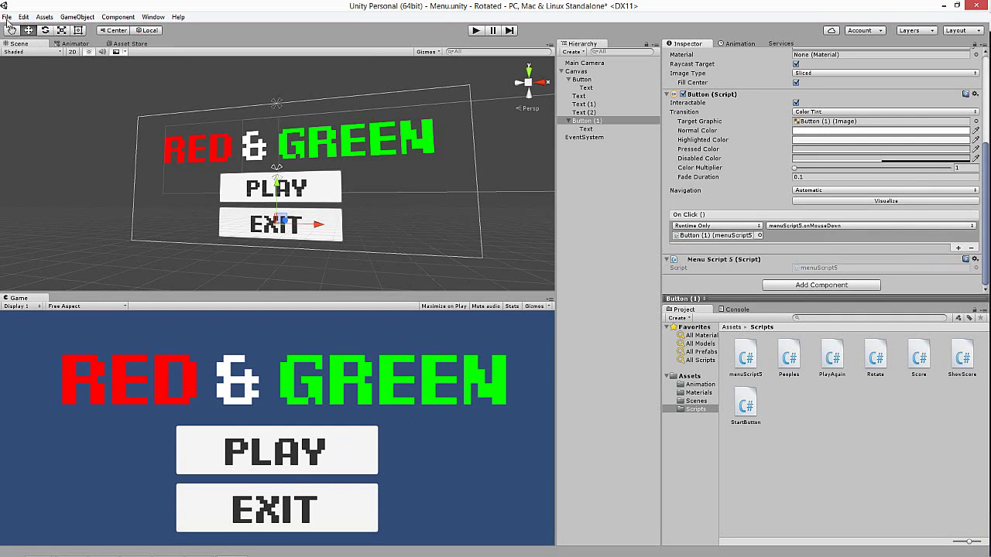
Save the Menu scene through the File menu and reselect Button (1).
click(6, 17)
click(200, 81)
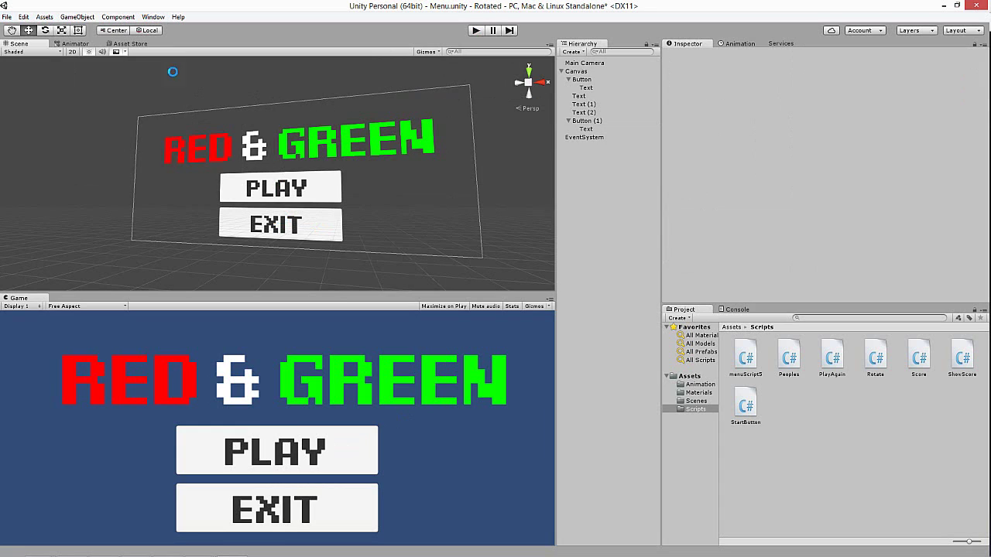
click(6, 16)
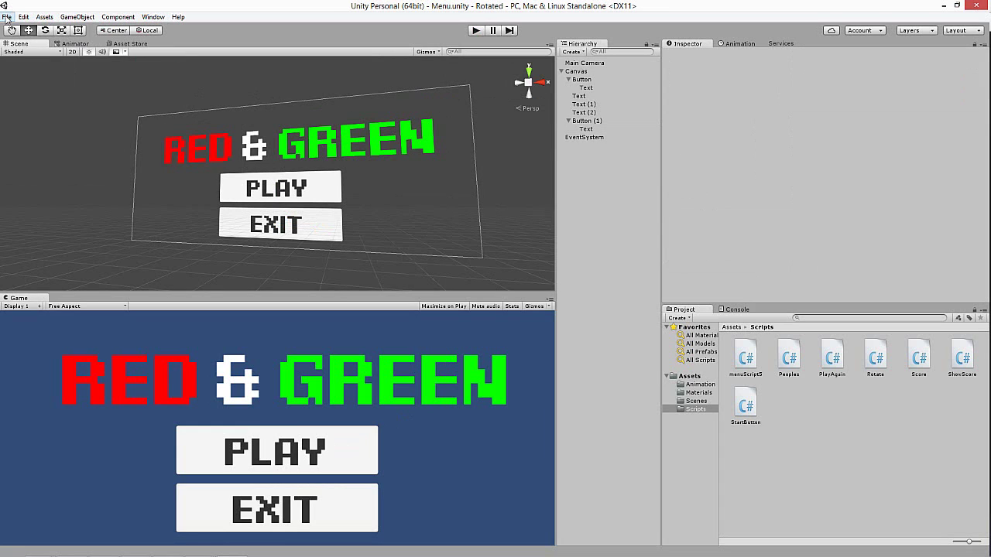
click(594, 140)
click(588, 121)
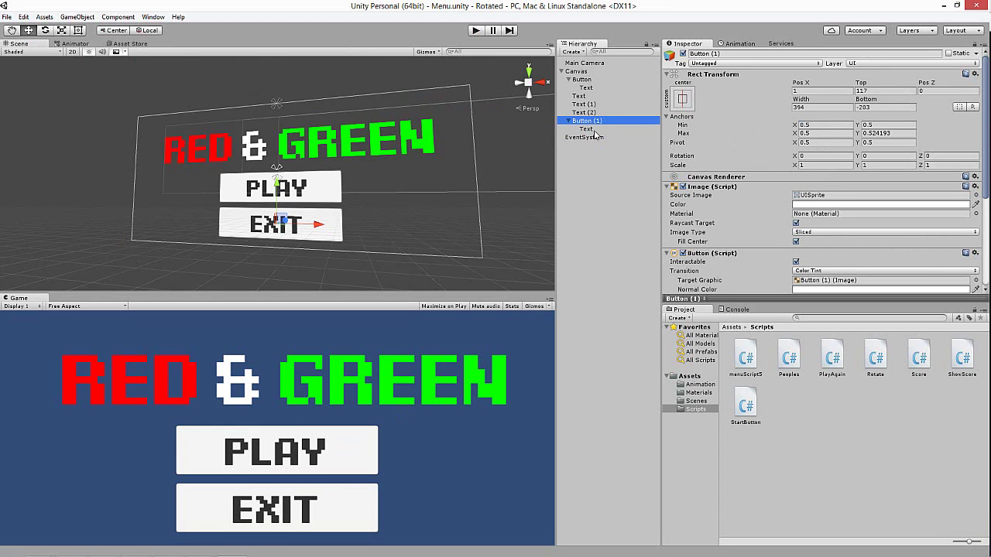
Open the GameOver scene and select the Highscore, Score and TRY AGAIN button objects.
click(697, 401)
double_click(753, 360)
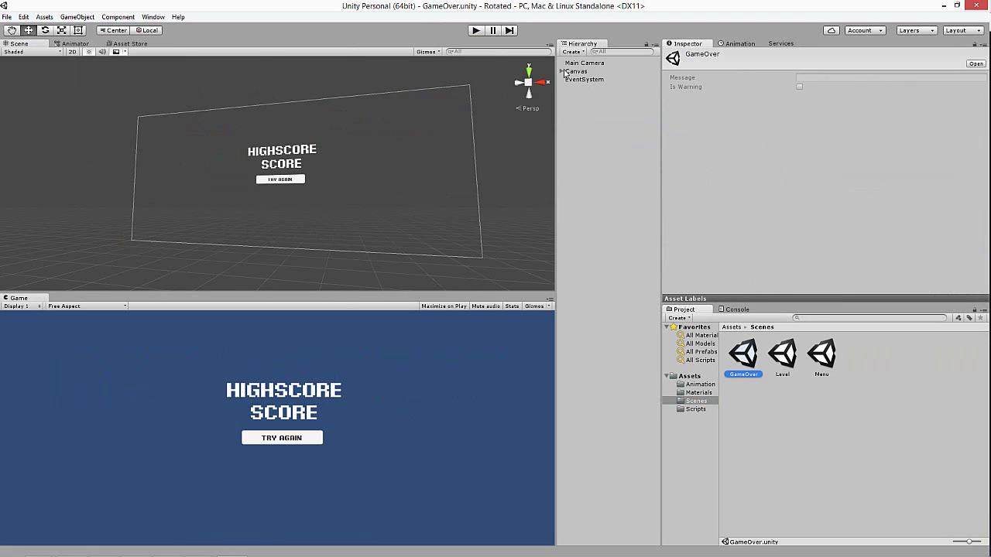
click(562, 71)
click(582, 96)
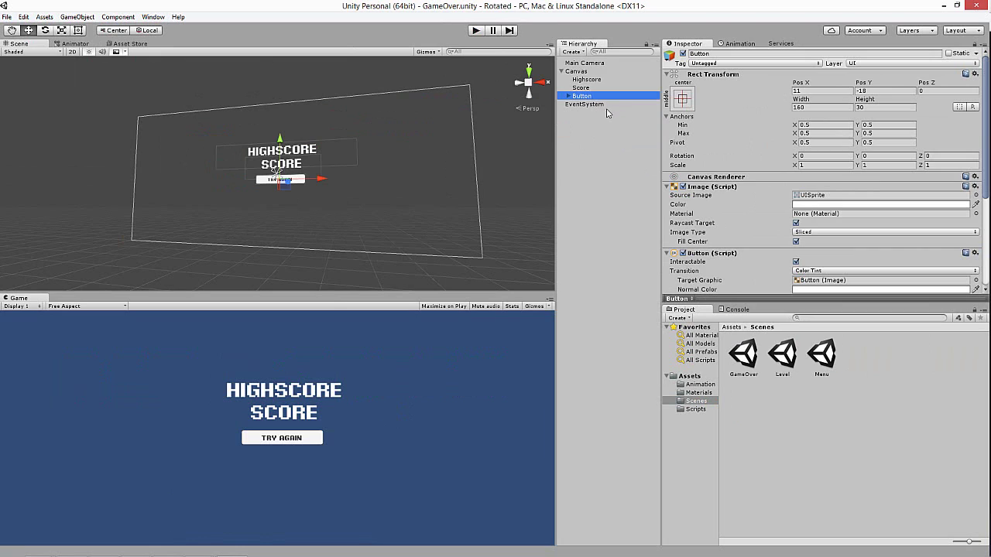
ctrl+click(582, 79)
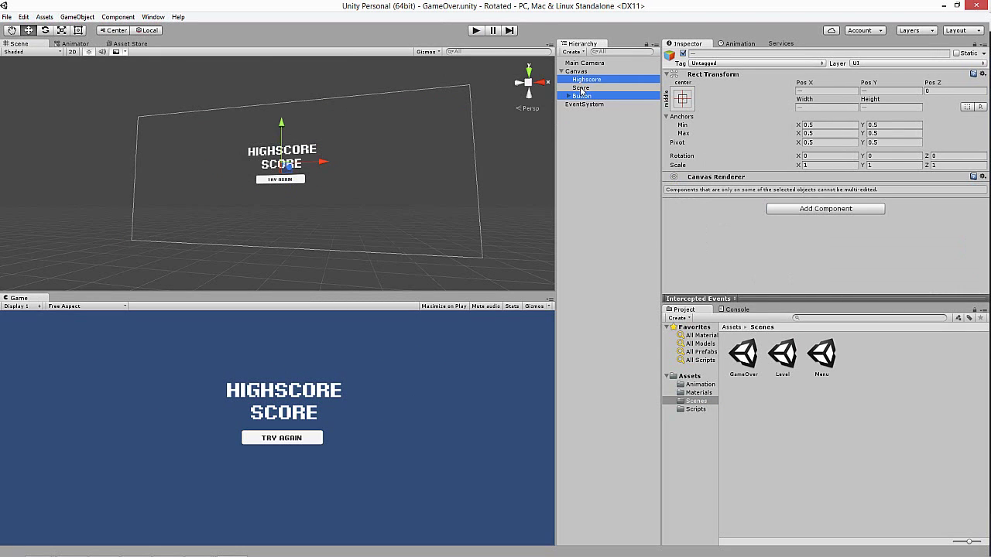
ctrl+click(581, 88)
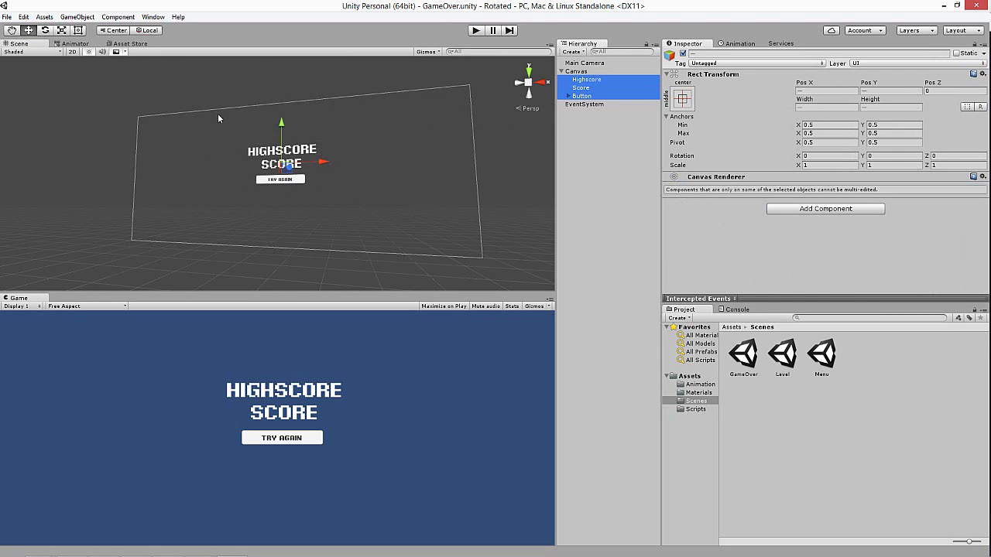
Scale the three selected elements up to roughly 2.6 by 2.1.
click(61, 30)
drag(281, 122, 281, 92)
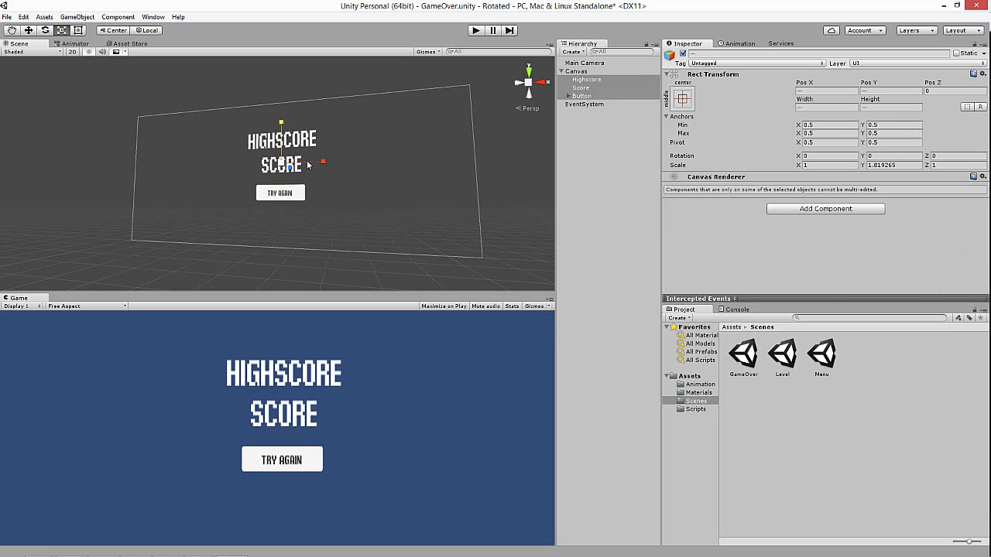
drag(308, 165, 354, 168)
drag(284, 137, 284, 127)
drag(323, 163, 364, 164)
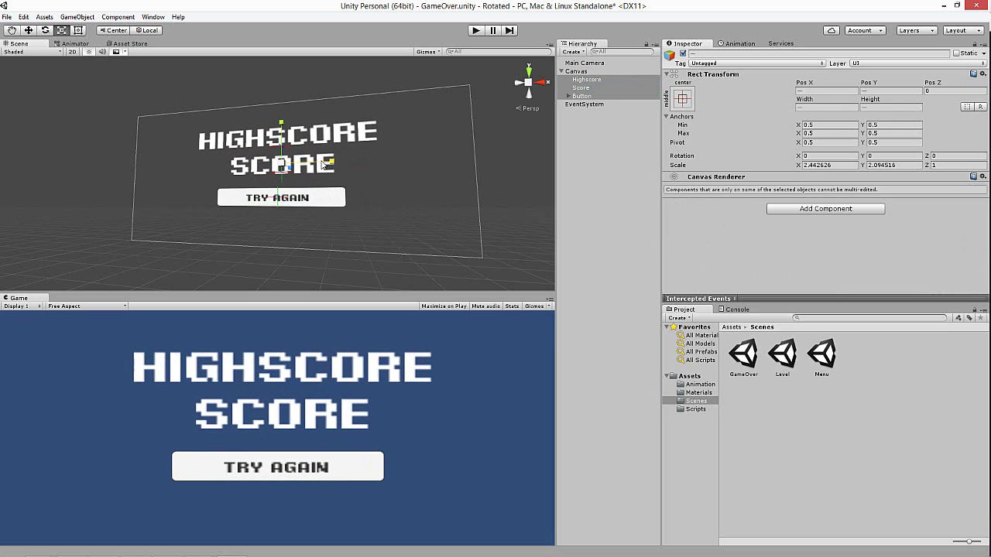
Select the Highscore and Score texts to edit their font size.
click(472, 116)
click(586, 80)
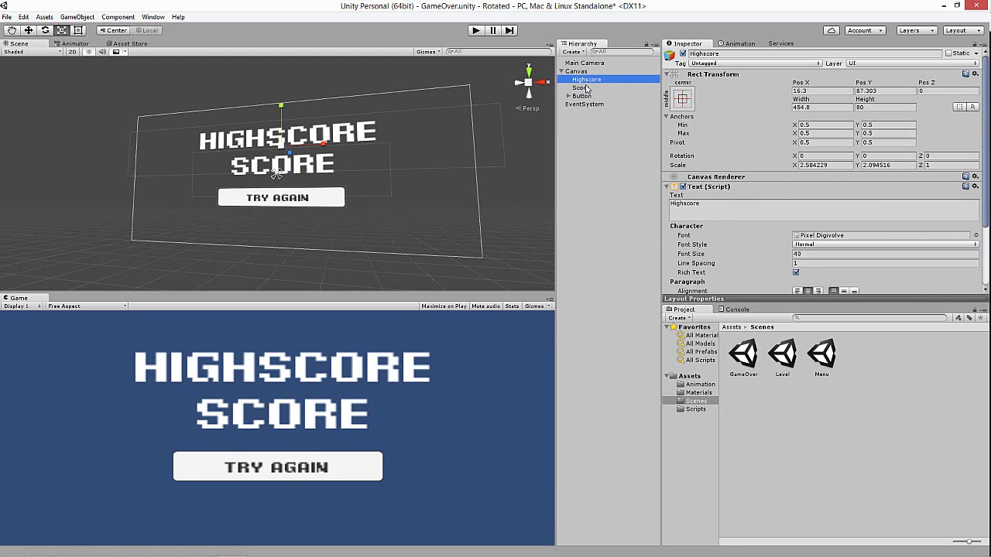
ctrl+click(586, 88)
scroll(822, 191, down, 2)
click(805, 193)
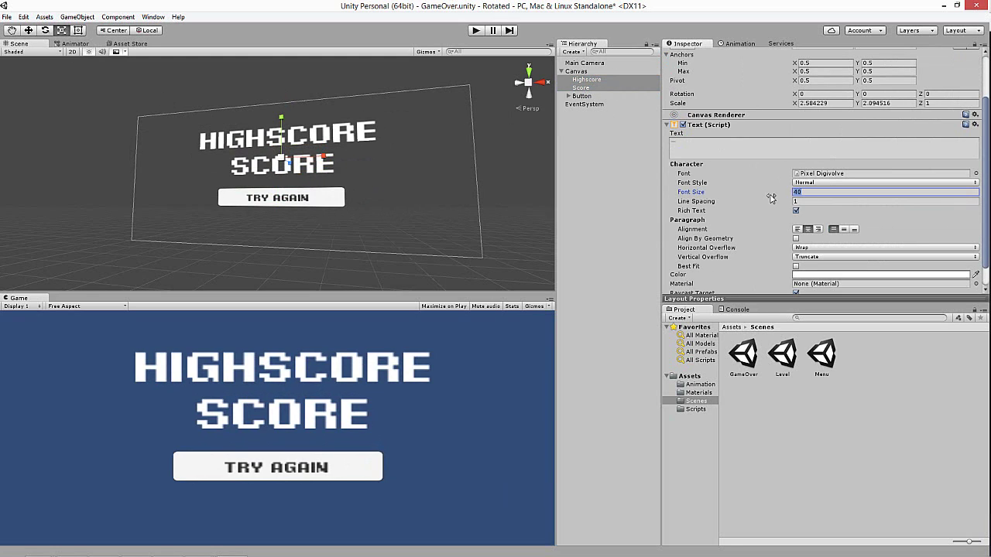
click(582, 131)
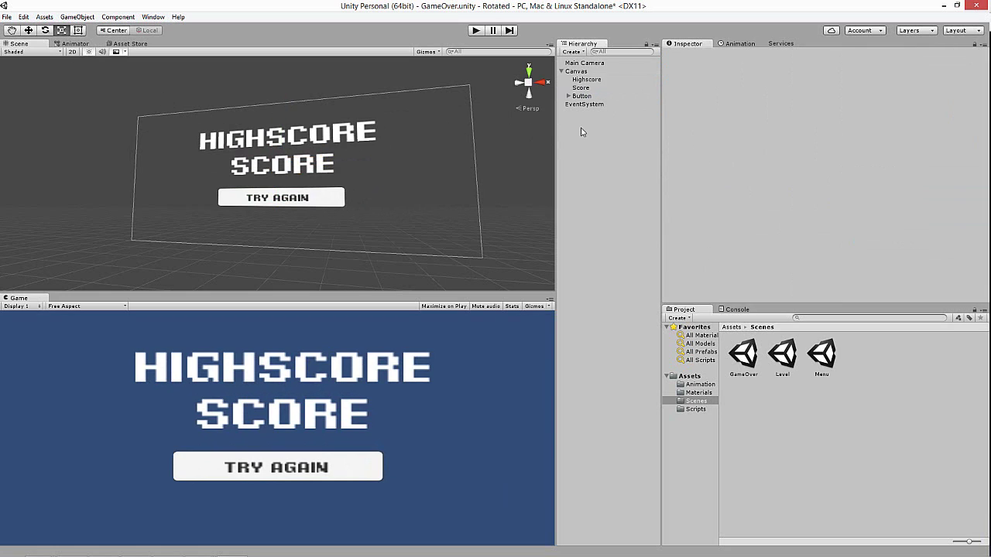
Undo the scaling and set the Score and Highscore font sizes to 70.
click(586, 80)
key(Up)
key(Down)
key(Down)
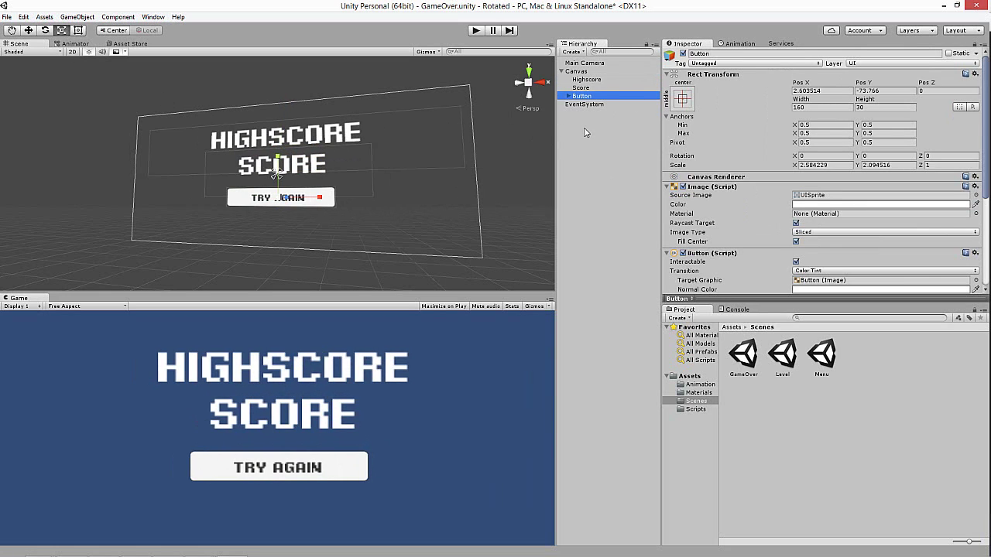
key(ctrl+z)
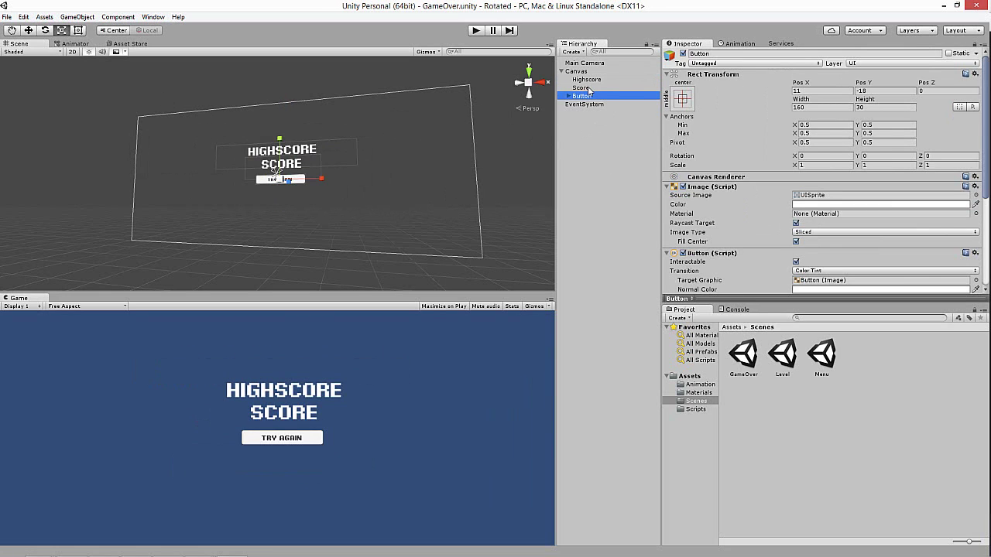
click(580, 87)
click(801, 254)
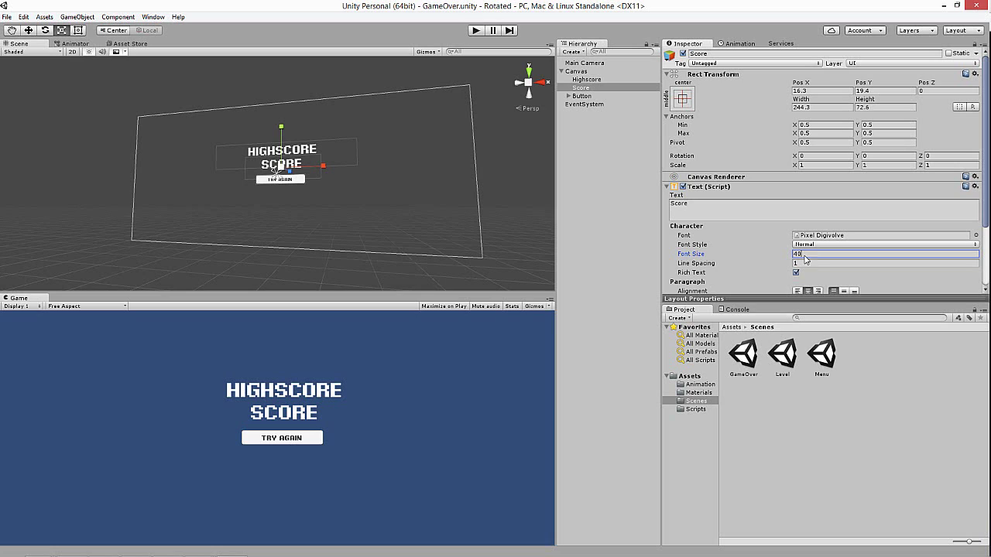
text(70)
click(586, 80)
click(770, 256)
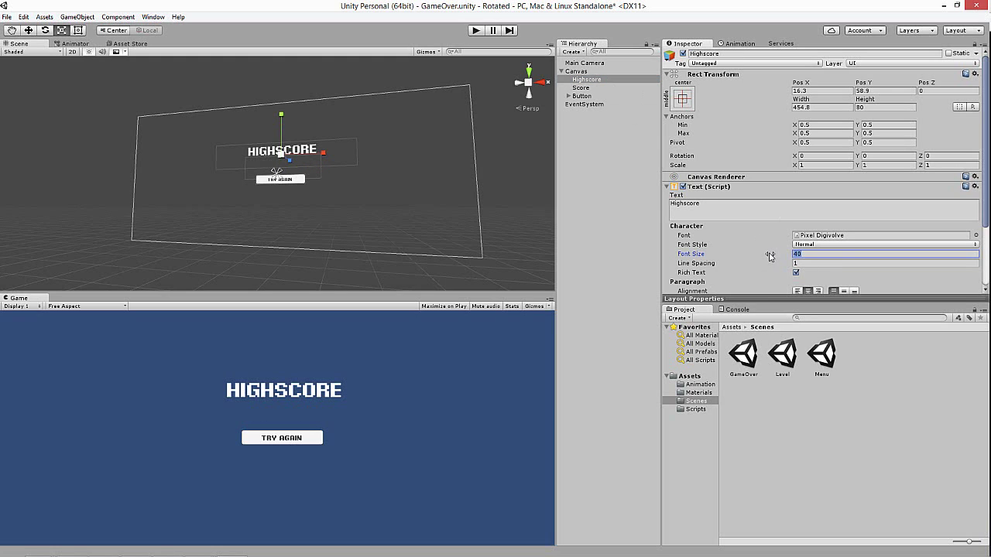
text(70)
Widen the Highscore and Score text boxes so SCORE shows beneath HIGHSCORE.
click(79, 31)
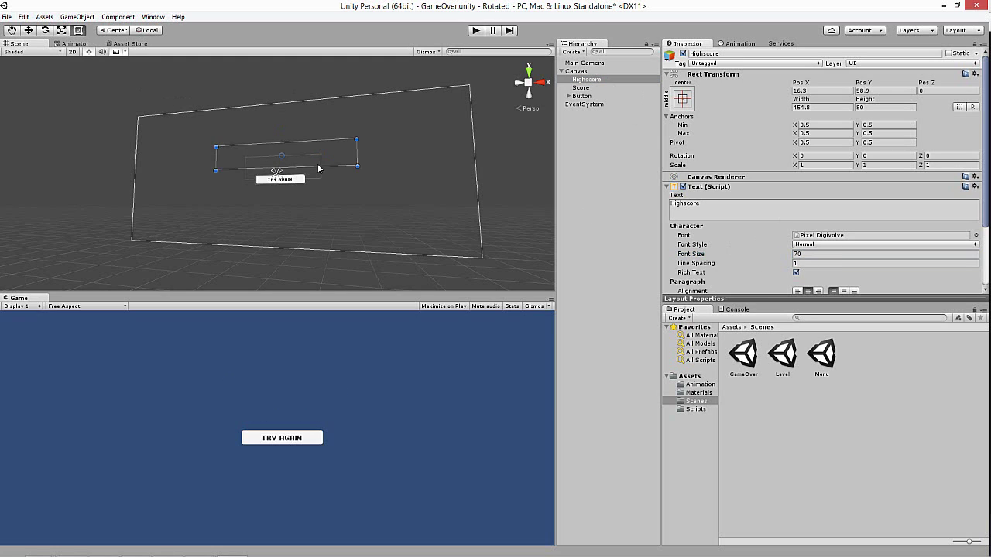
drag(360, 169, 387, 172)
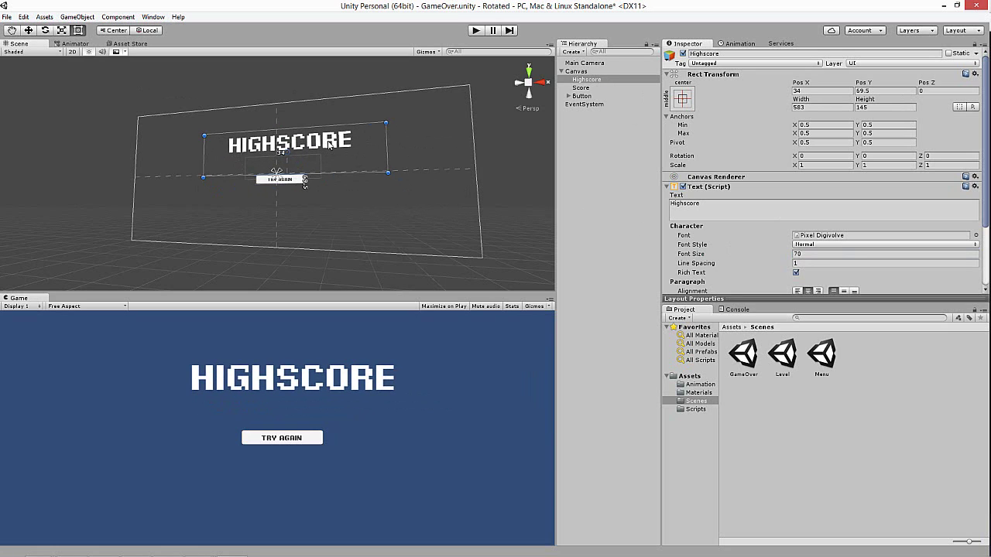
click(580, 88)
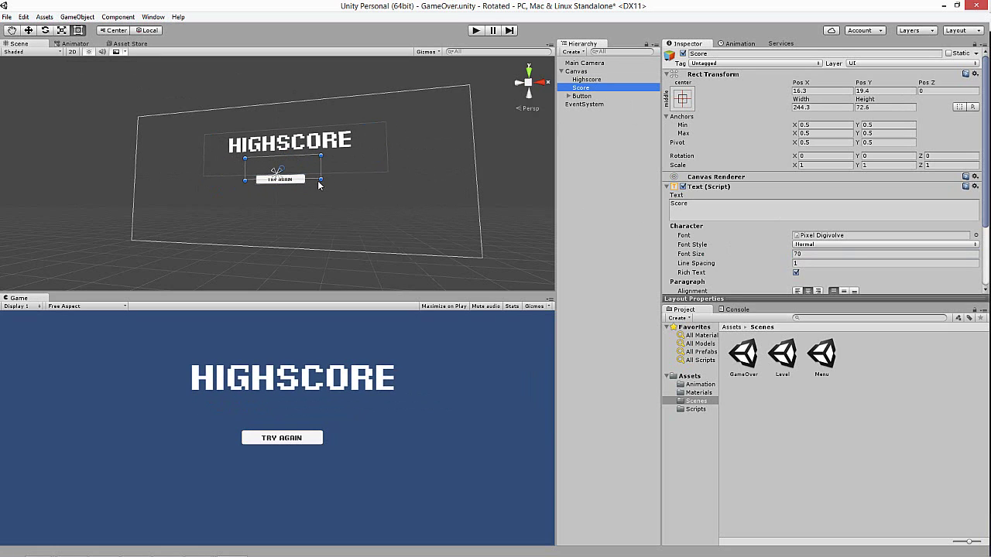
drag(337, 186, 298, 161)
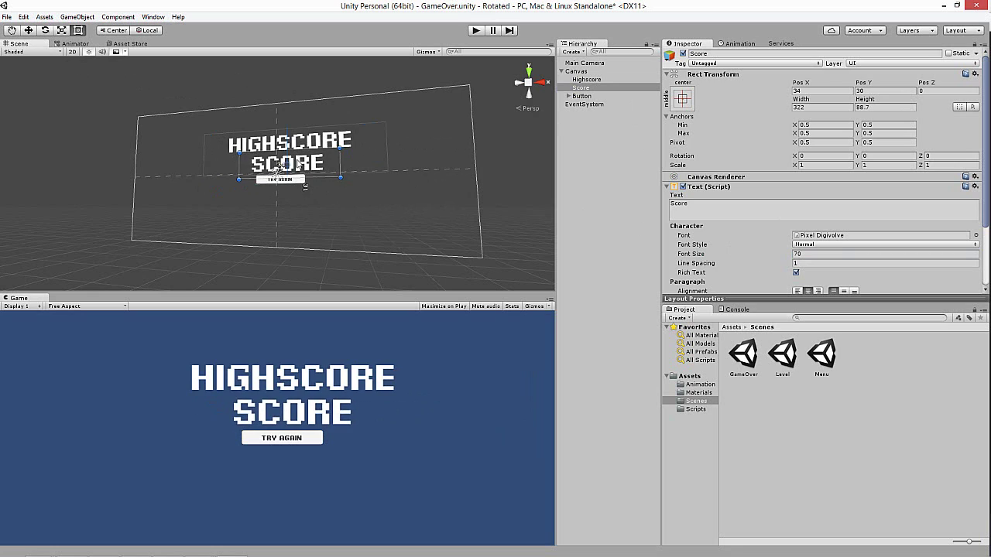
Enlarge the TRY AGAIN button and set its label font size to 50.
click(582, 96)
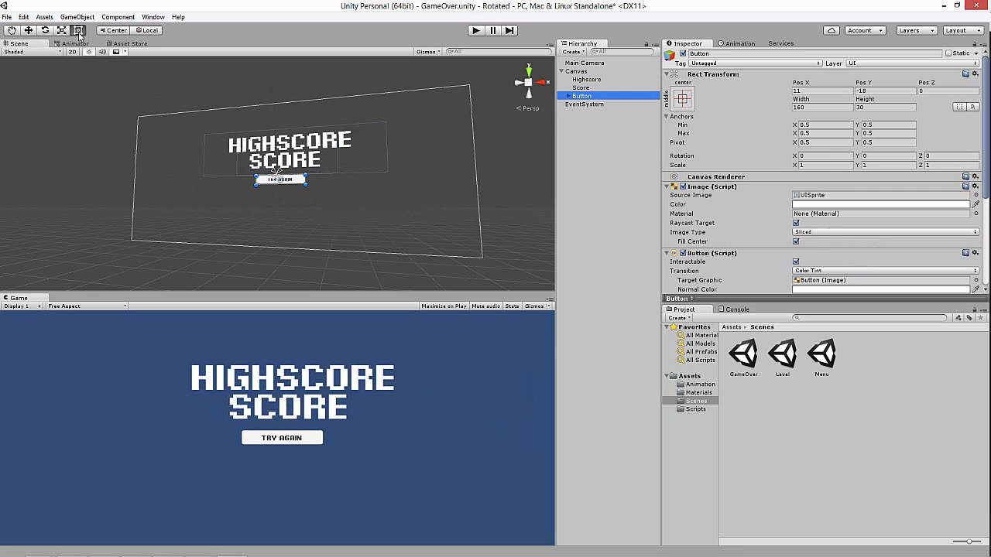
drag(305, 188, 321, 195)
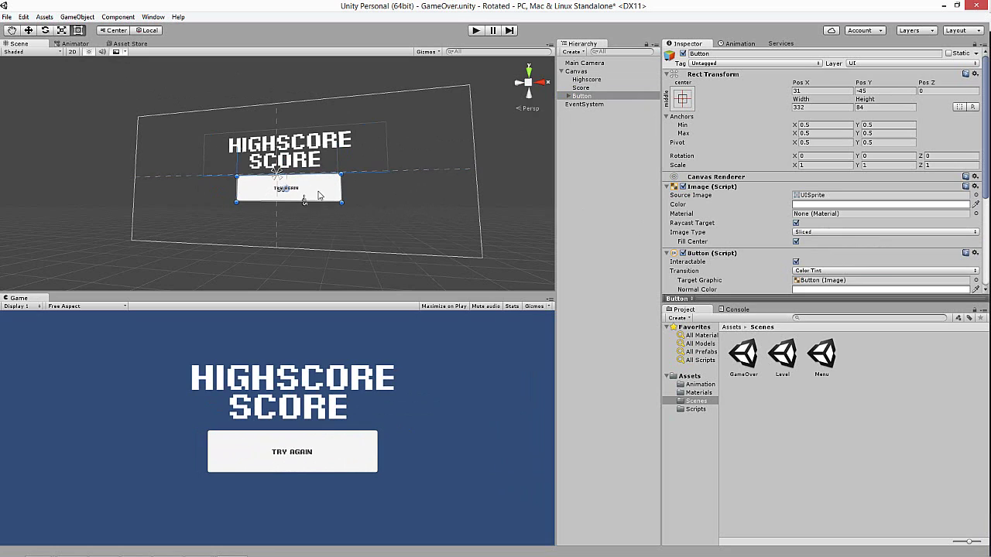
click(578, 97)
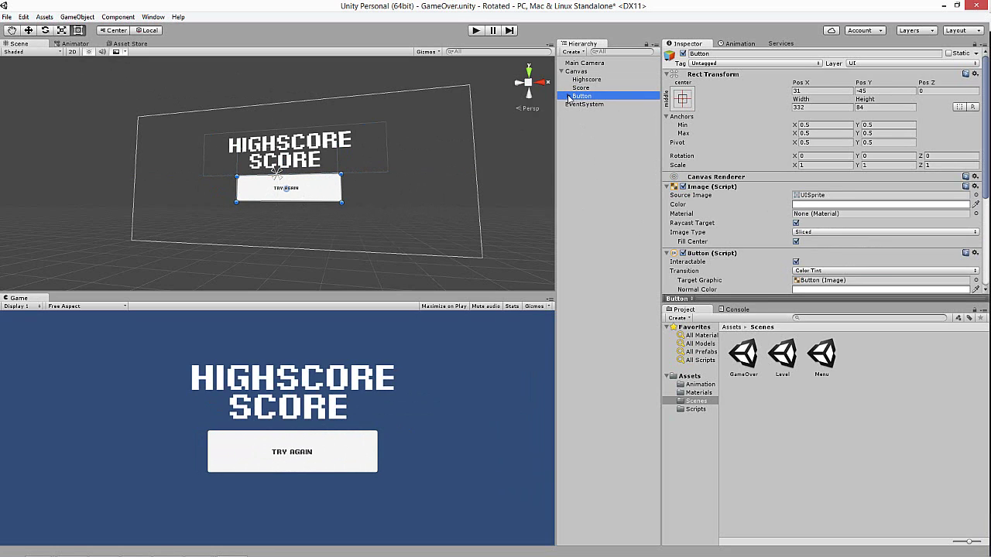
click(568, 96)
click(586, 104)
click(818, 254)
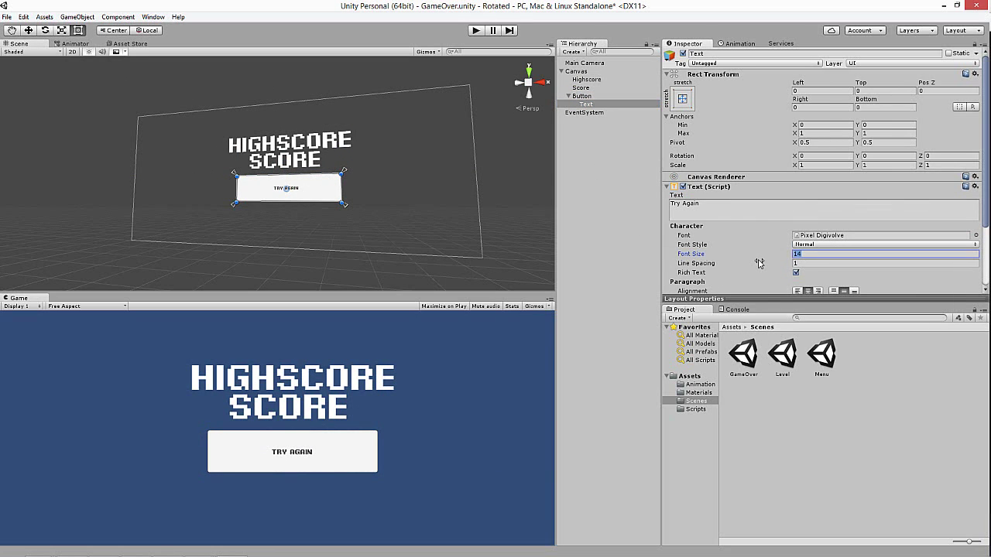
text(76)
key(BackSpace)
text(60)
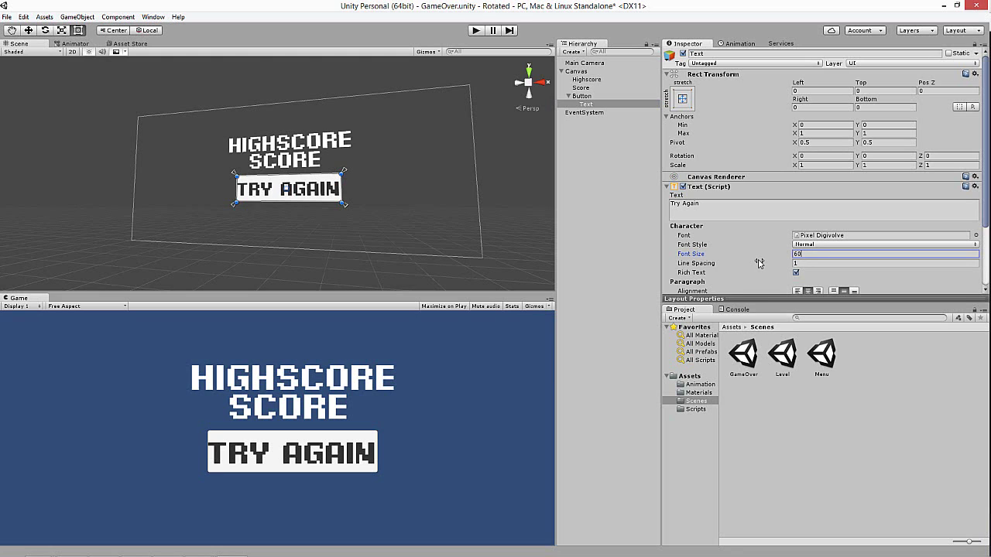
key(BackSpace)
key(BackSpace)
text(50)
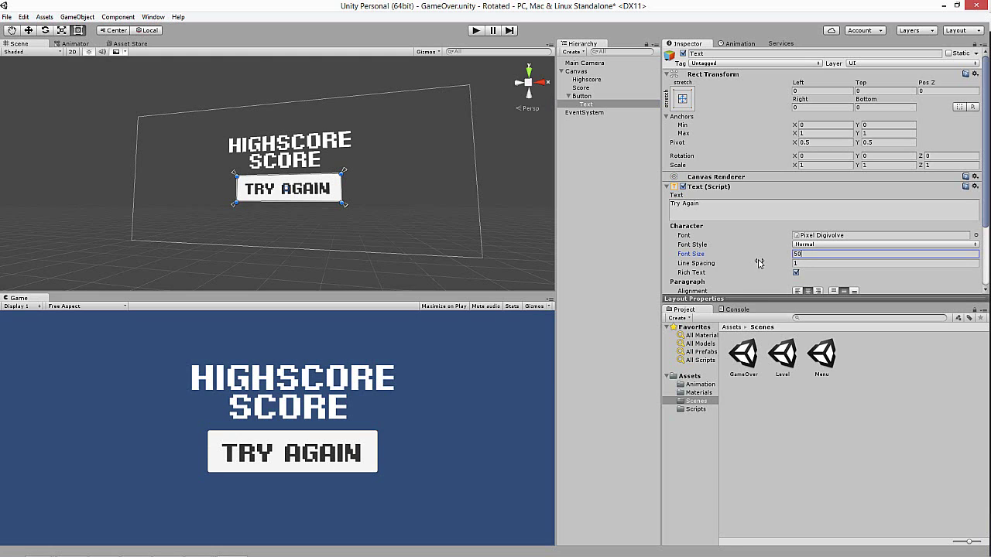
Duplicate the button as EXIT and place it just beneath TRY AGAIN.
click(586, 144)
key(ctrl+v)
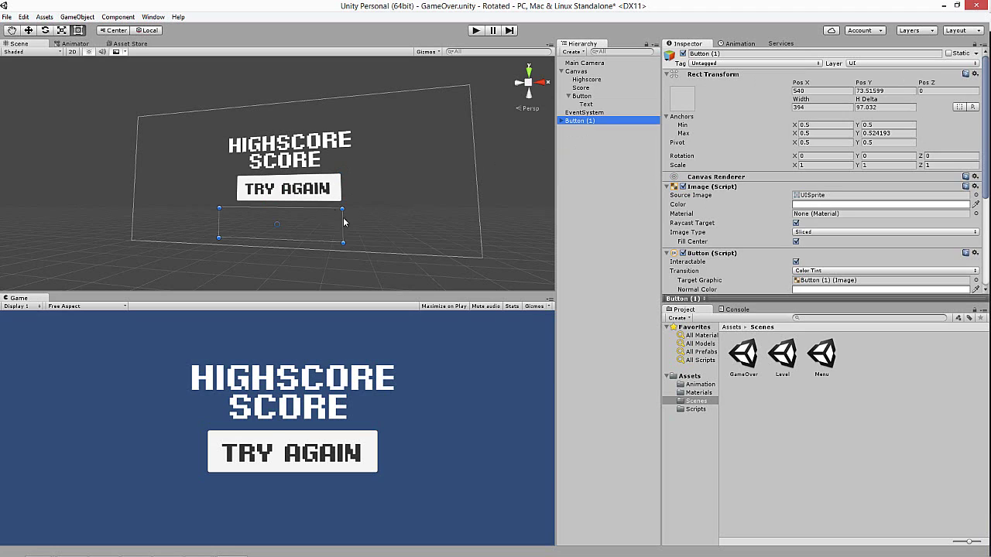
drag(319, 225, 326, 223)
drag(578, 122, 581, 92)
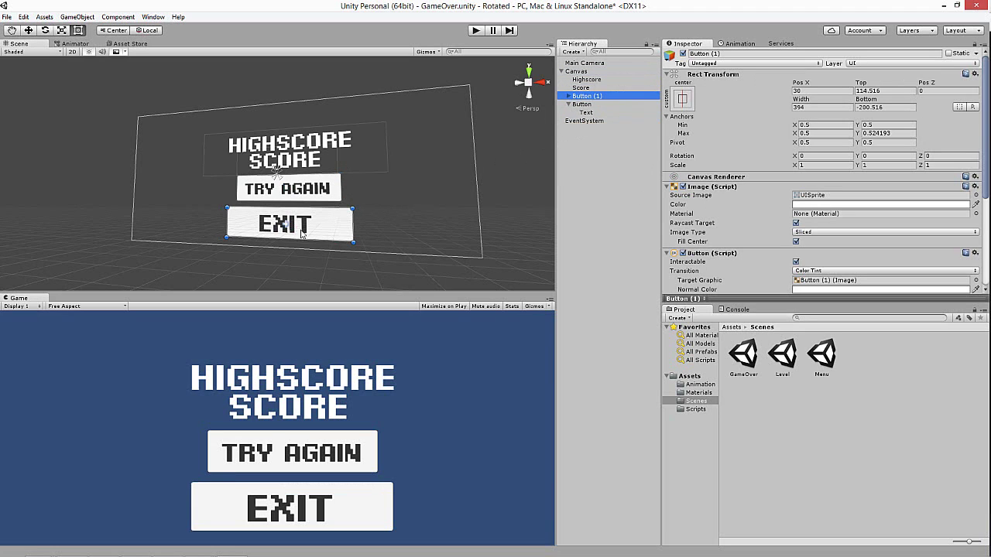
mouse_move(319, 231)
mouse_down()
mouse_move(322, 240)
mouse_move(379, 244)
mouse_move(328, 233)
mouse_up()
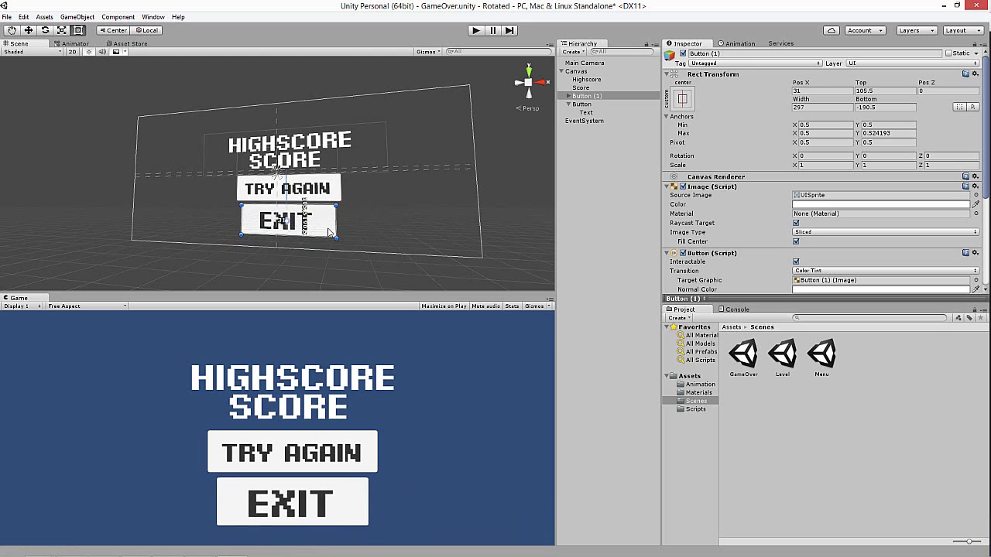
Open the Menu scene, keeping the changes made to the GameOver scene.
click(6, 16)
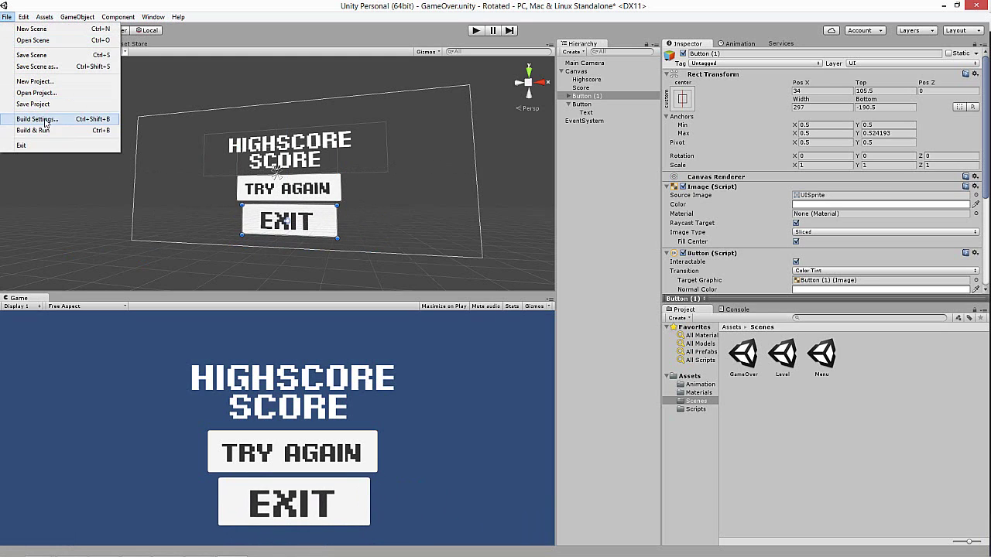
click(39, 119)
click(379, 87)
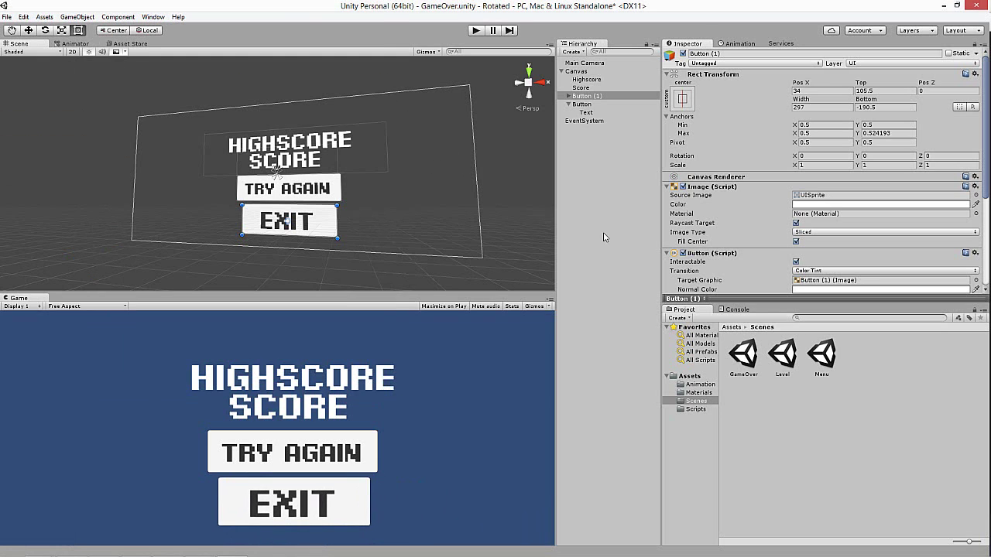
double_click(822, 355)
click(492, 308)
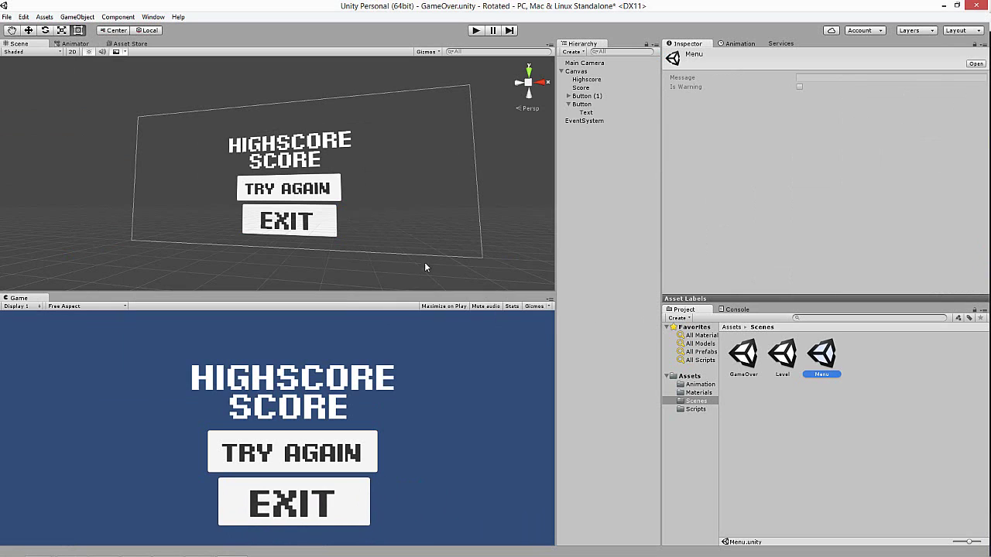
Add Menu to Scenes In Build and move it first, ahead of Level and GameOver.
click(6, 16)
click(39, 119)
click(349, 222)
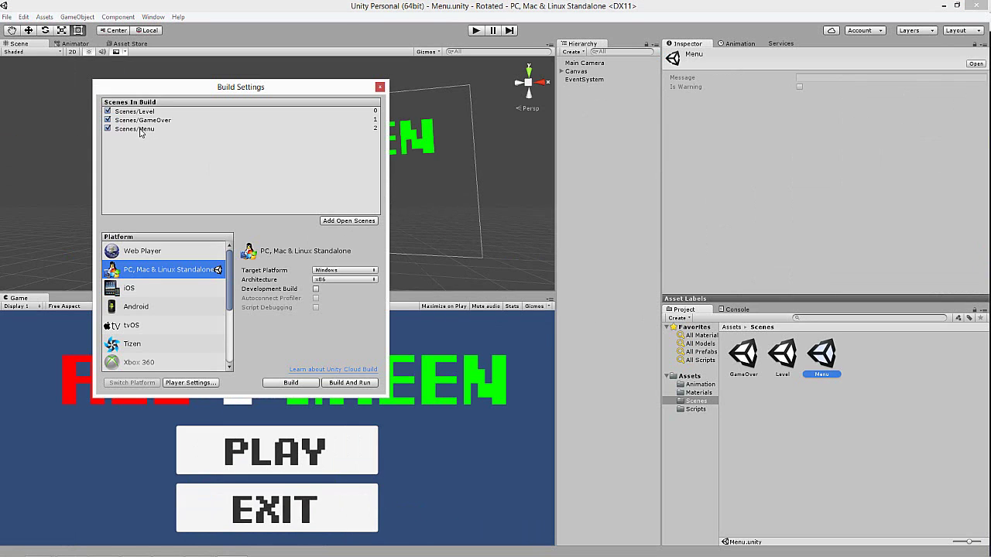
click(139, 130)
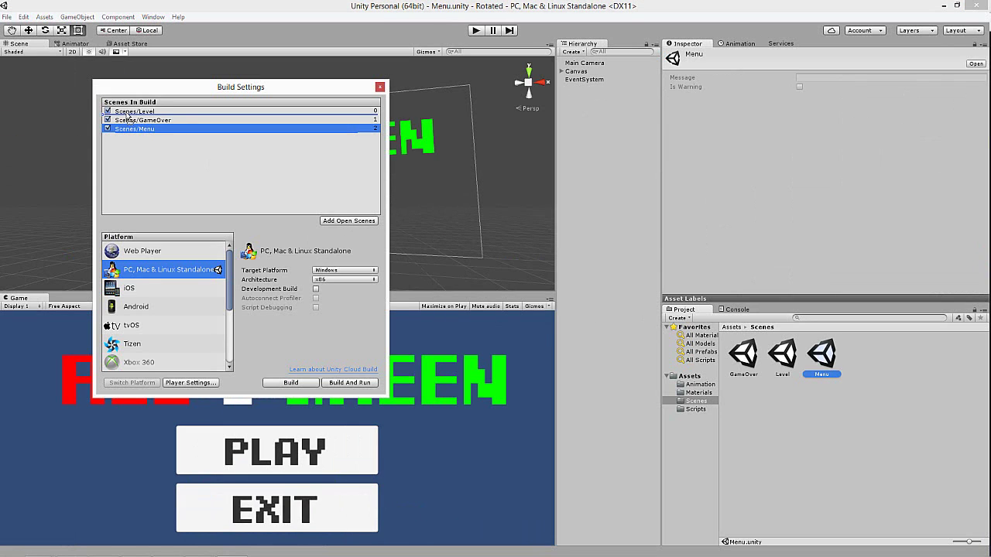
drag(139, 118, 137, 114)
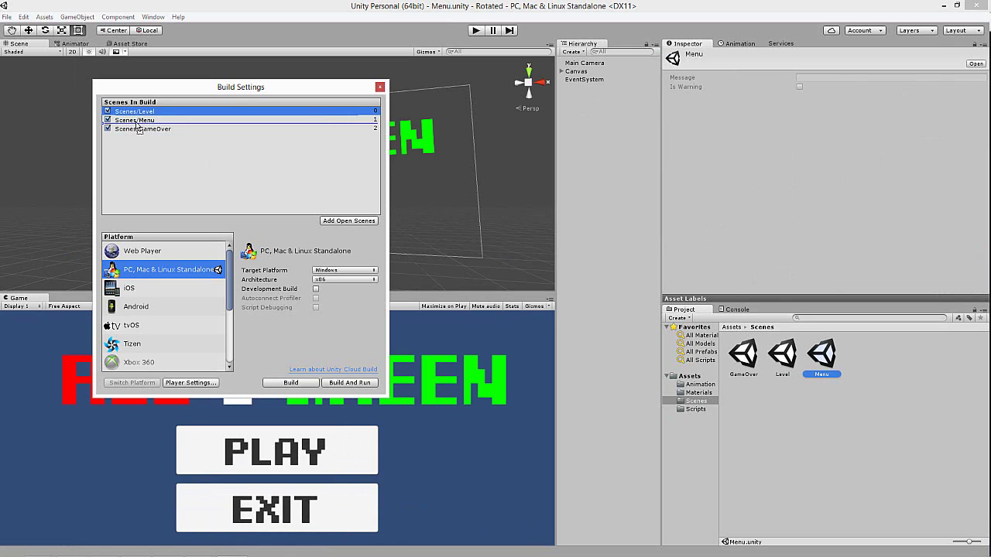
click(139, 113)
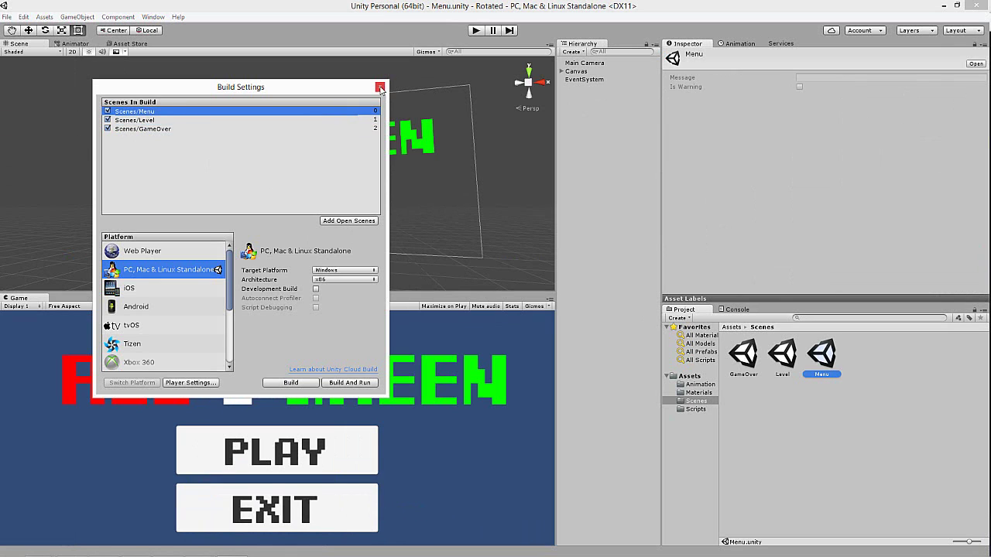
click(380, 87)
Start the standalone build from Build Settings.
click(6, 16)
click(31, 105)
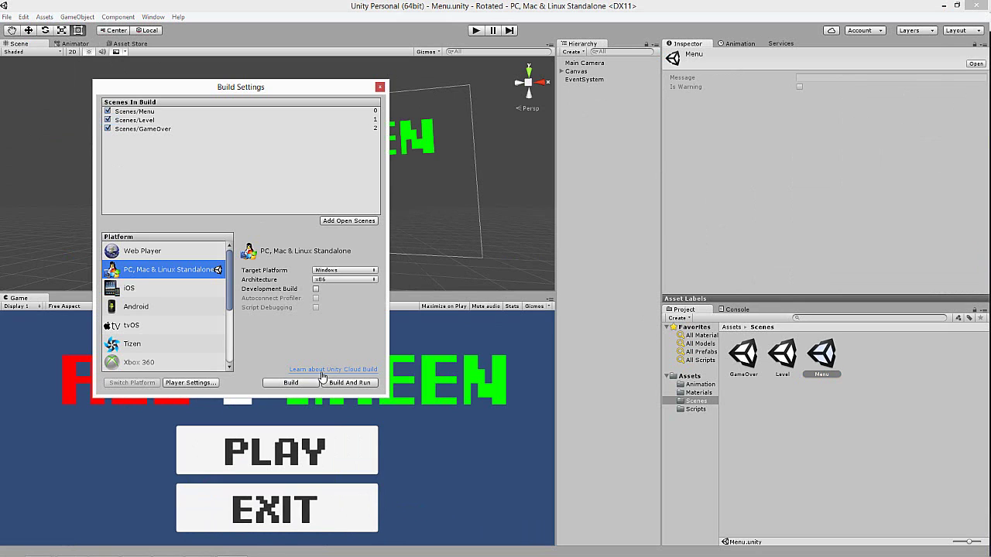
click(292, 383)
Create a Builds folder in the project and save the build1 Windows build into it.
right_click(141, 206)
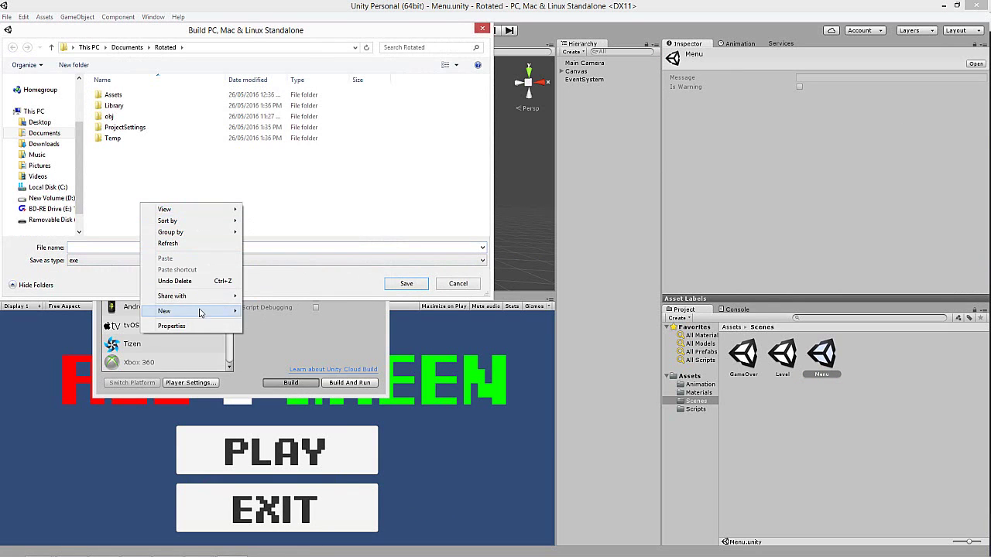
click(261, 313)
text(Builds)
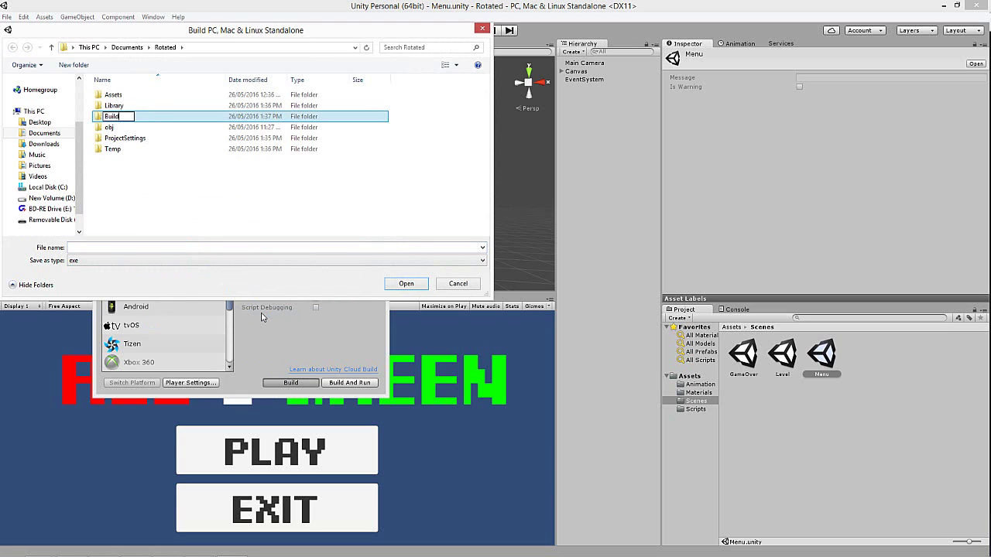
key(Return)
double_click(114, 106)
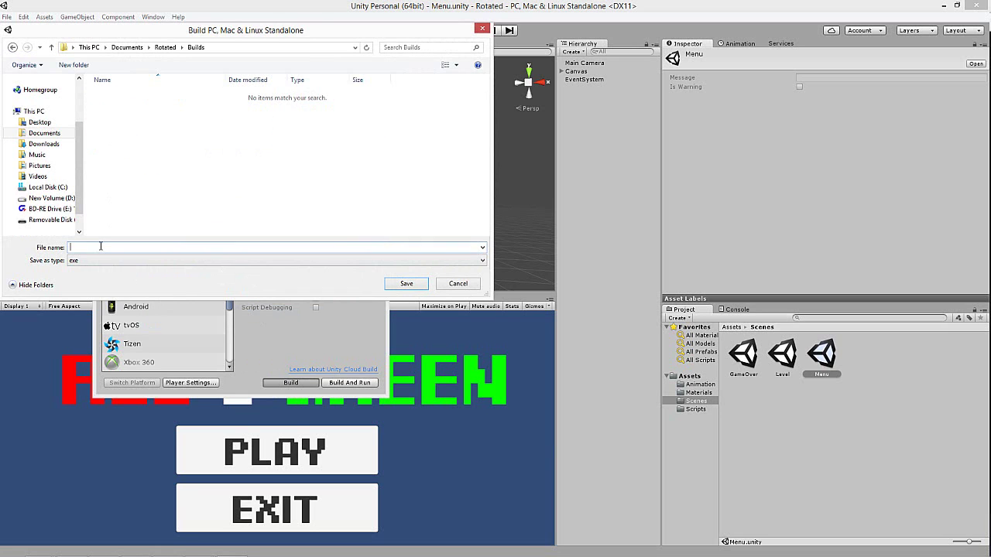
click(100, 246)
key(Return)
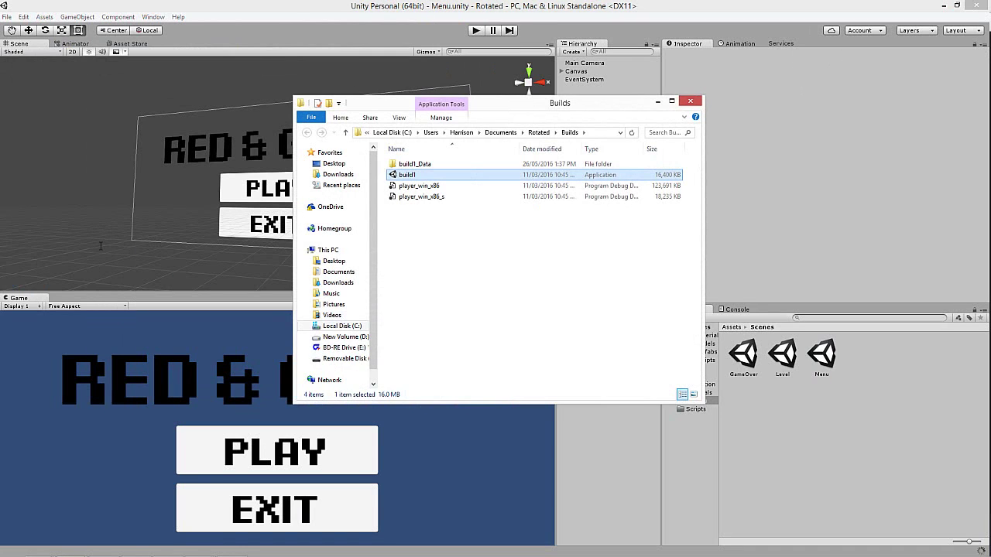
Launch build1 from the Builds folder with Play! and shift its window slightly left.
double_click(408, 175)
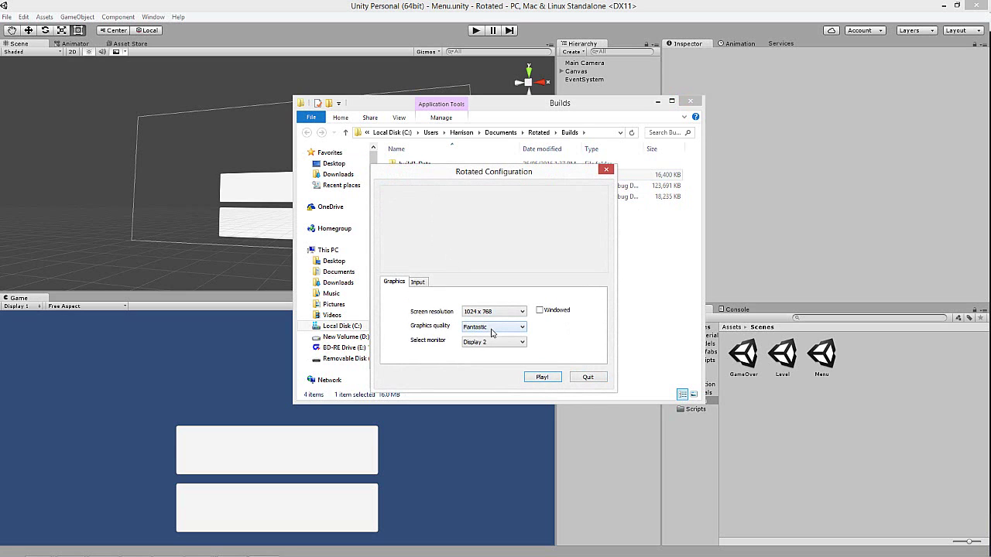
click(543, 377)
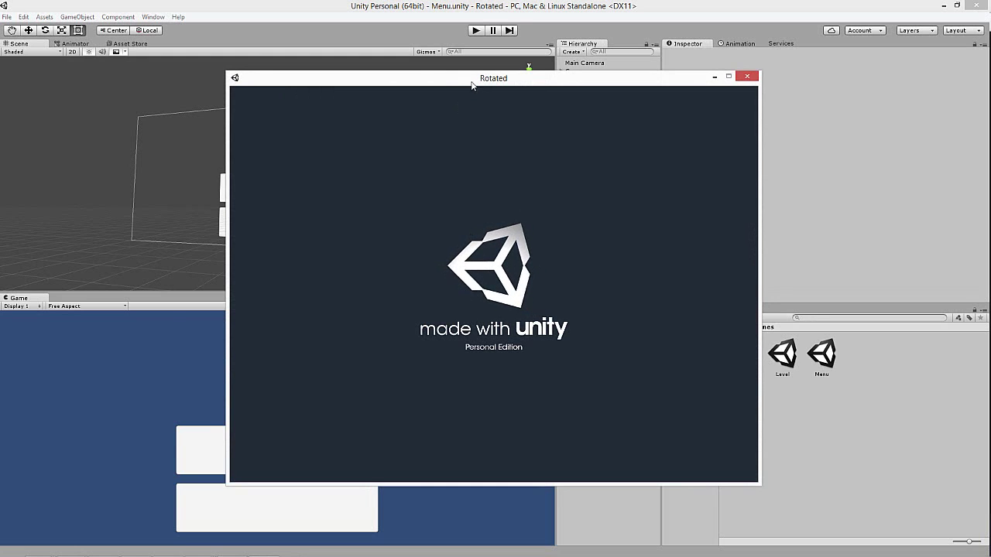
drag(471, 79, 428, 78)
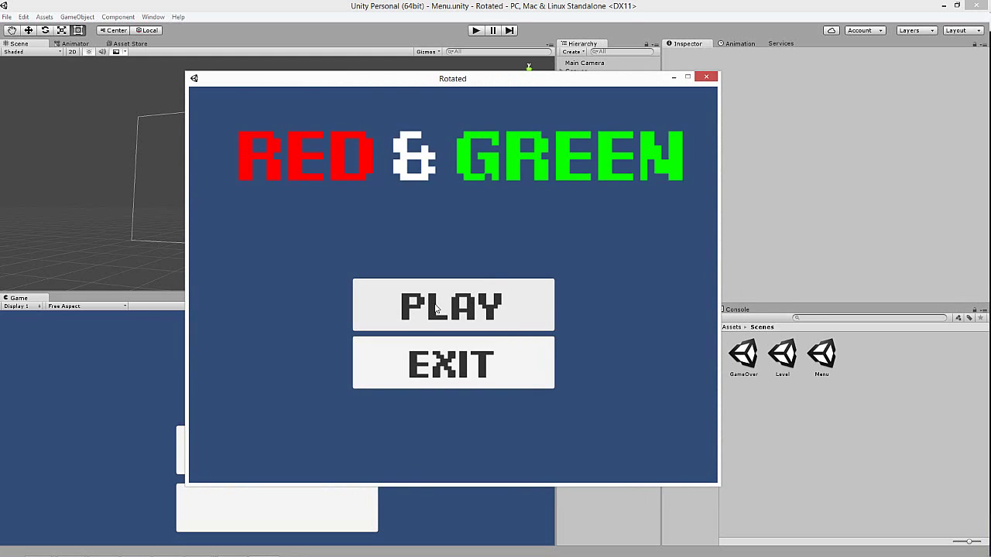
Start a round, then restart it from the Game Over screen.
click(437, 308)
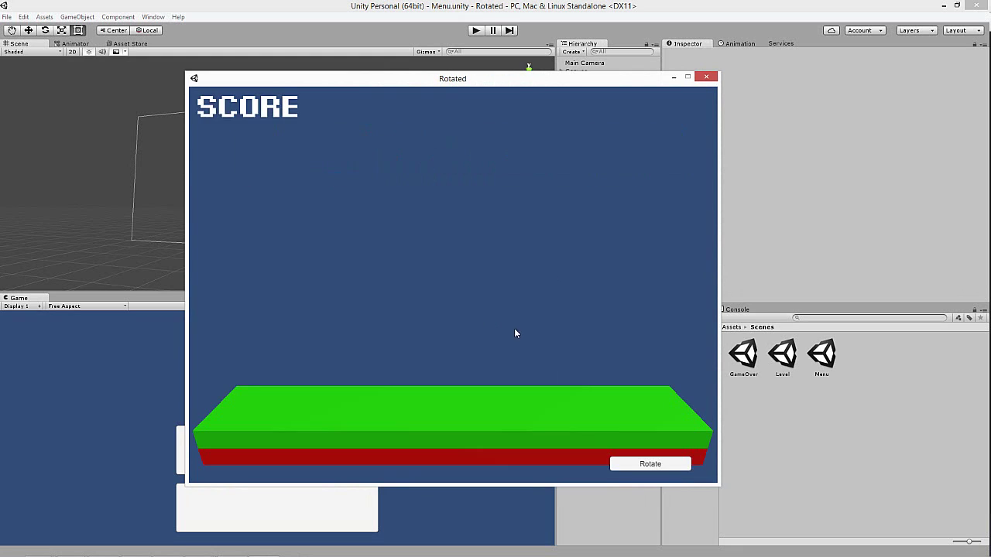
click(650, 463)
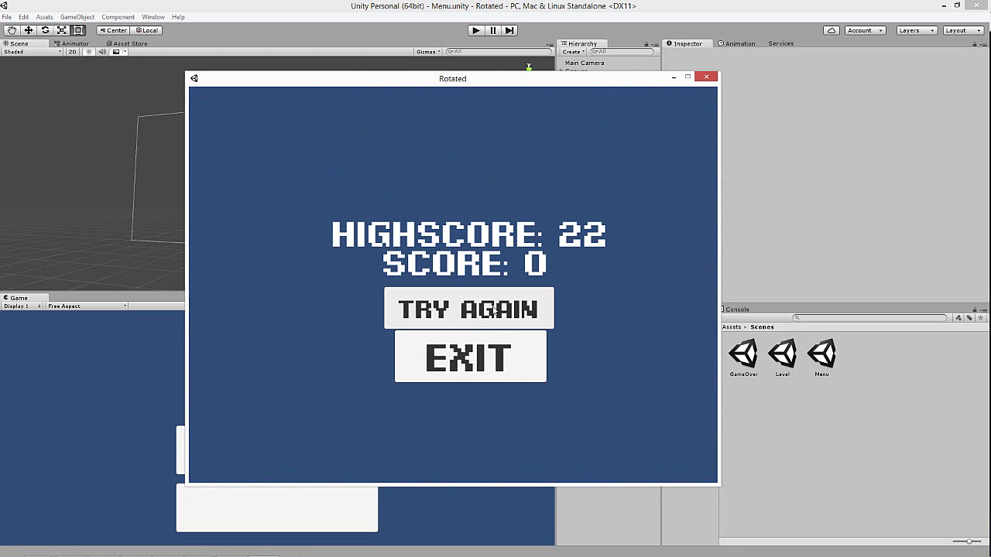
click(493, 309)
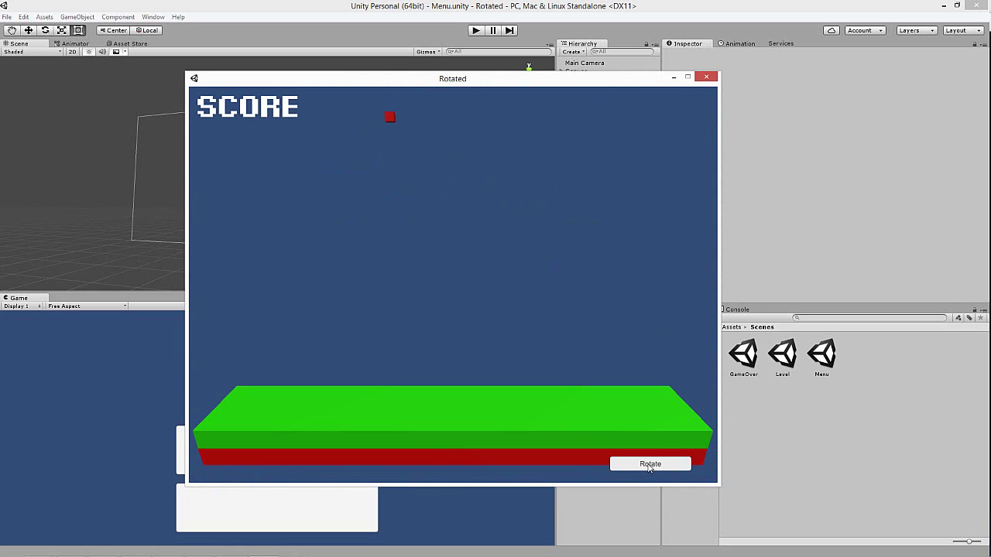
Keep flipping the platform to match falling blocks until game over at highscore 22.
click(650, 464)
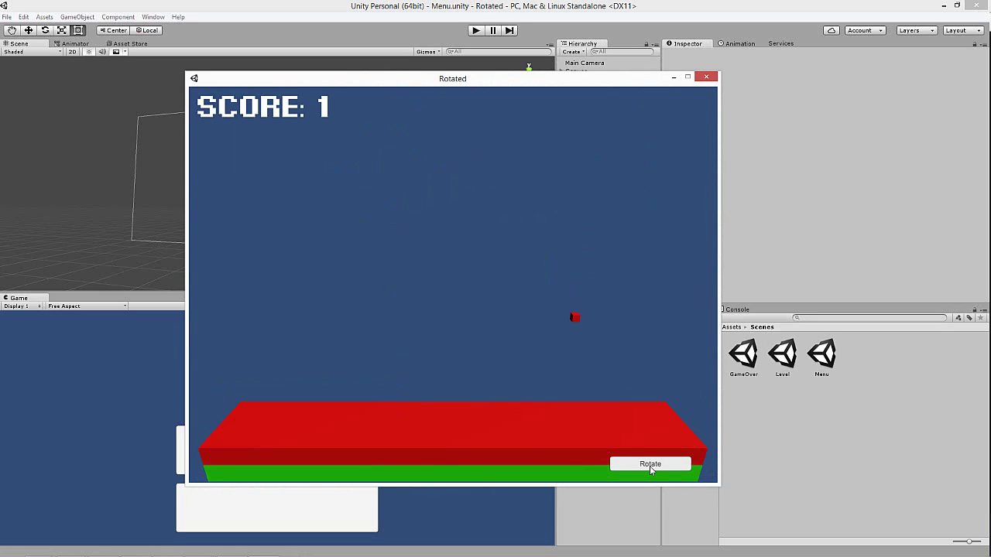
click(649, 466)
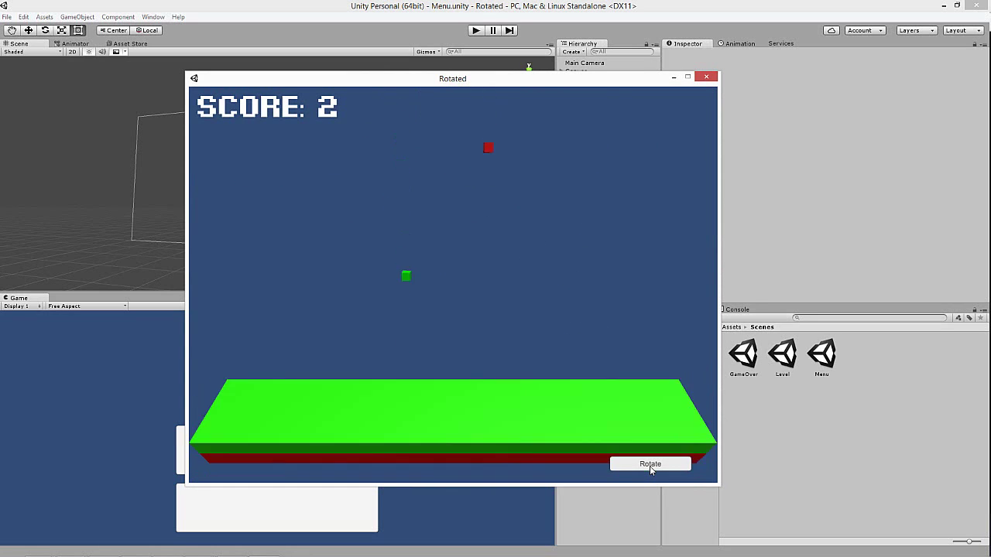
click(649, 466)
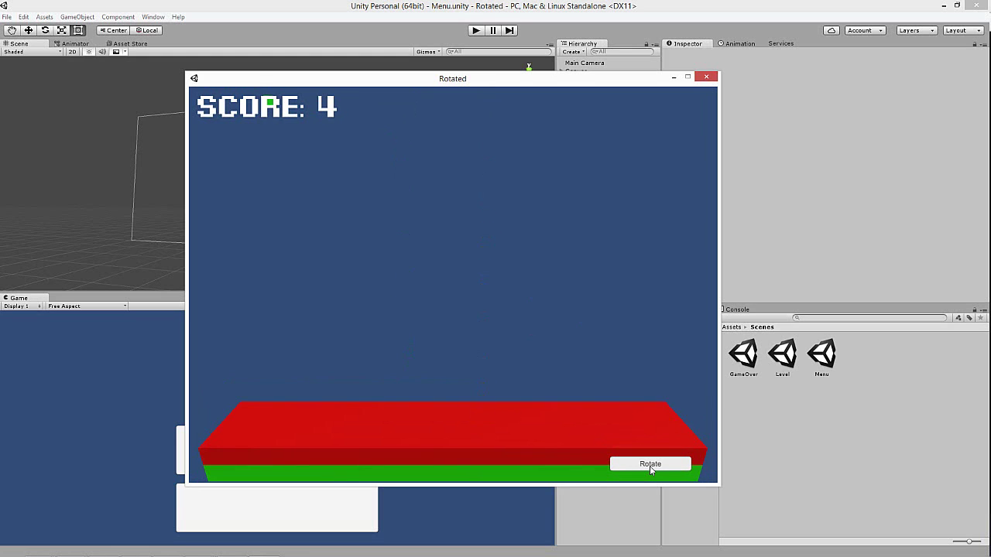
click(650, 466)
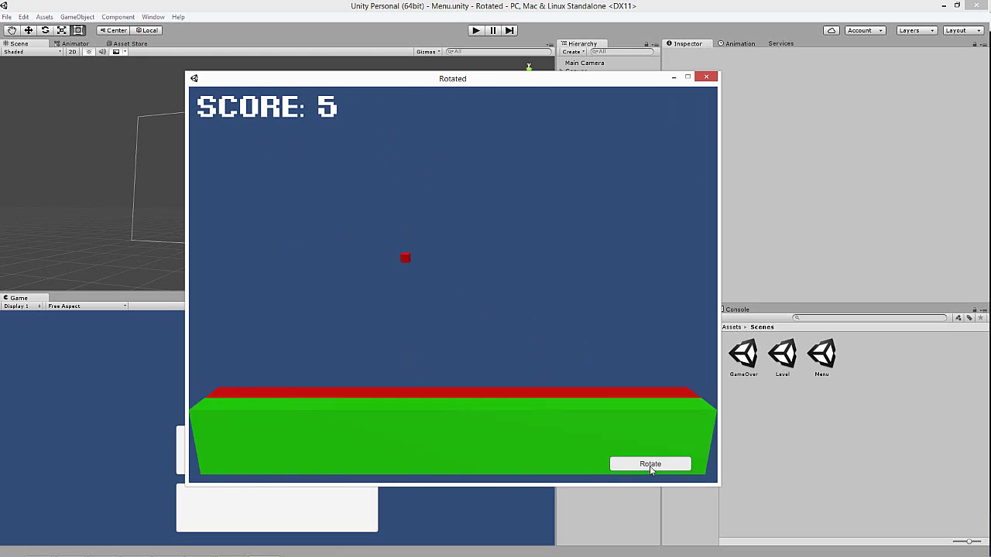
click(649, 466)
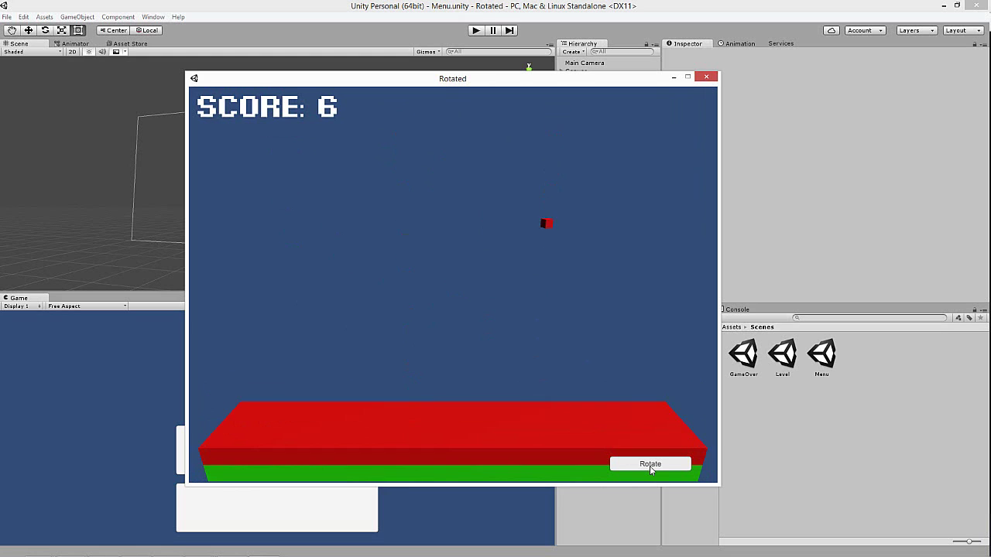
click(649, 466)
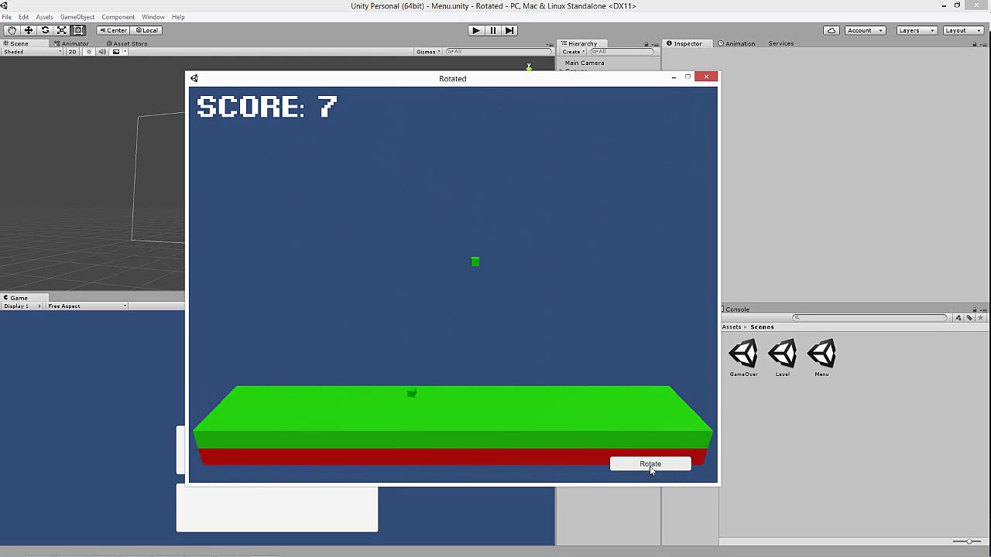
click(649, 466)
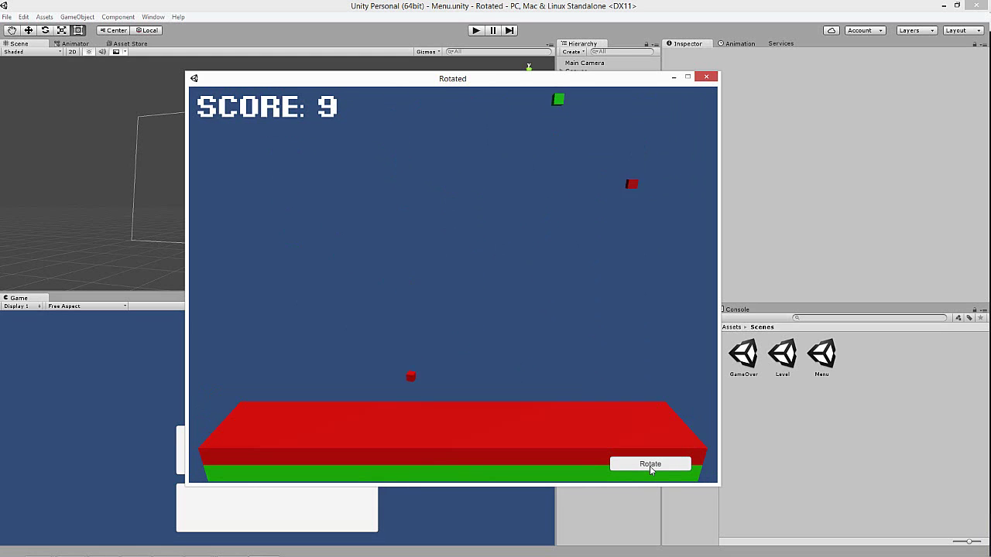
click(650, 466)
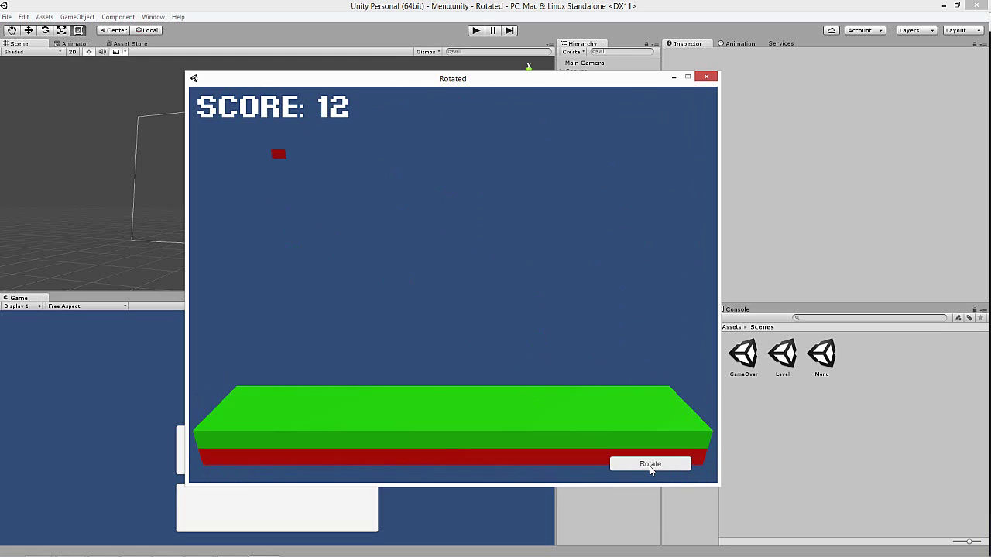
click(649, 466)
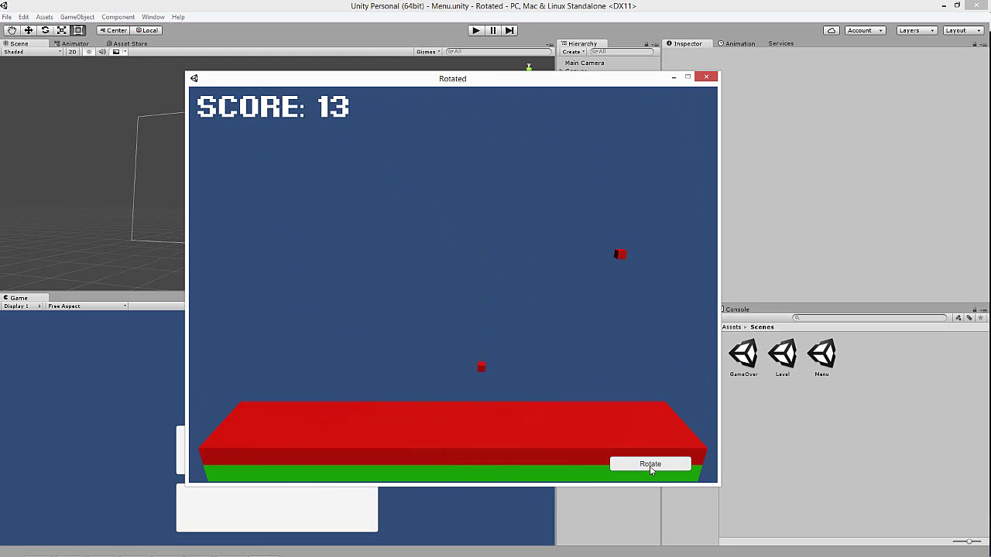
click(650, 466)
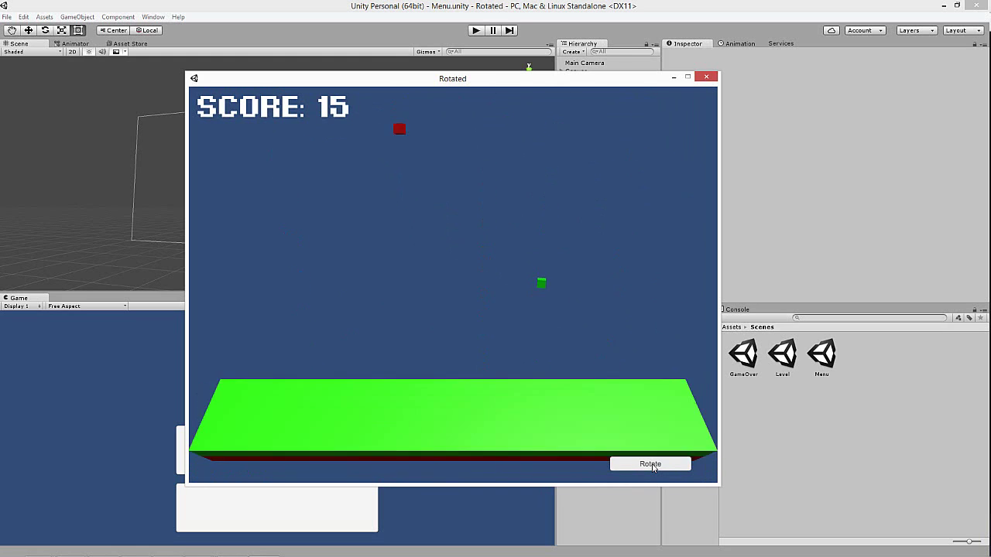
click(651, 466)
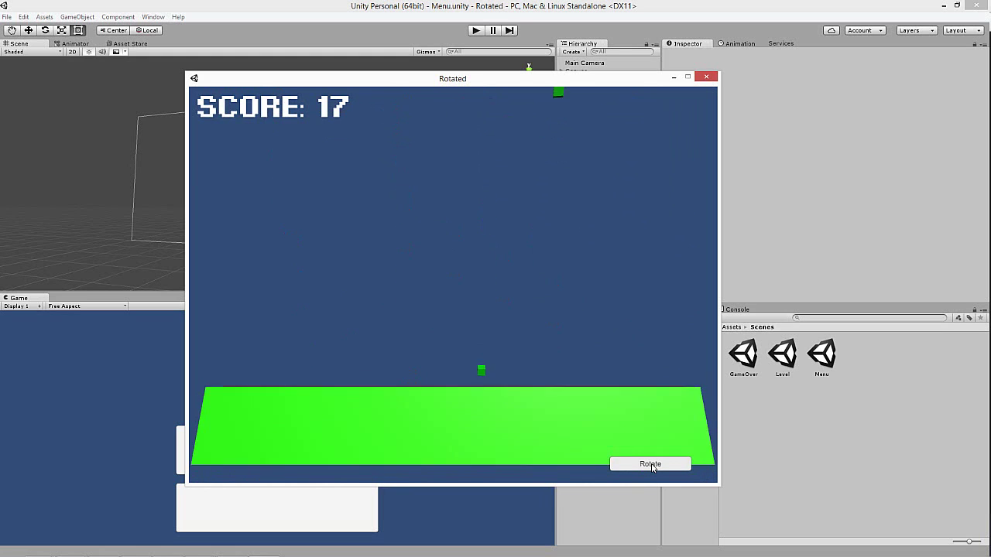
click(651, 466)
click(651, 466)
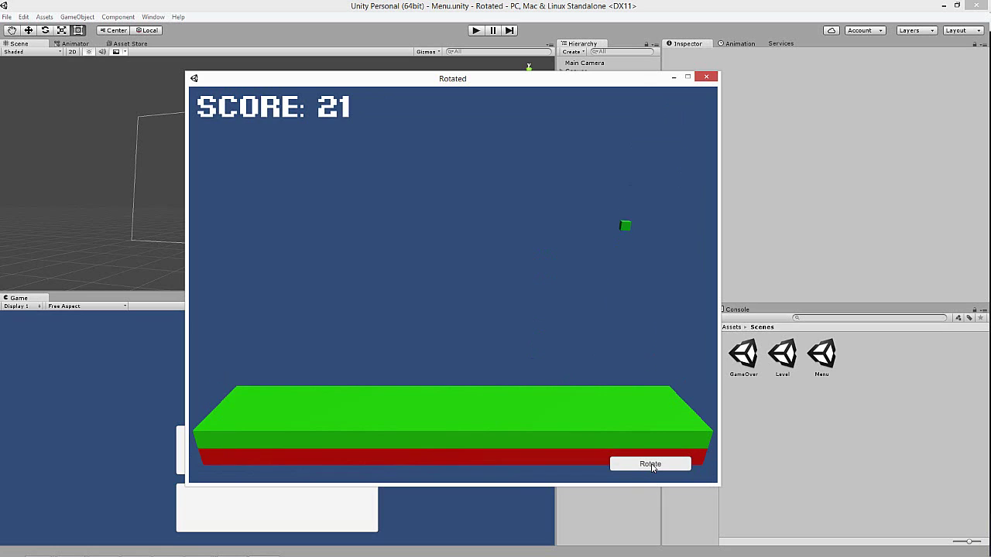
click(650, 465)
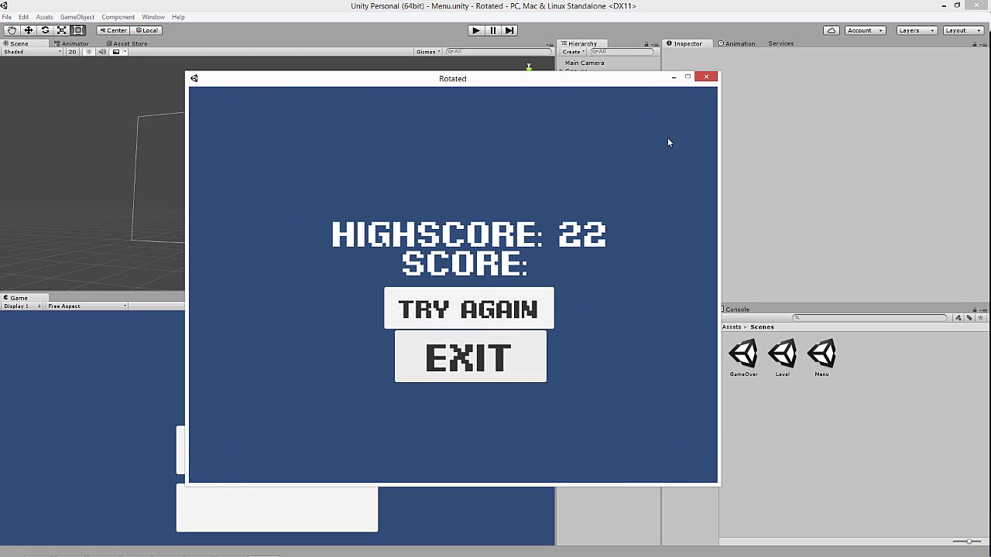
Close the running game, the Builds folder window and Build Settings.
click(707, 80)
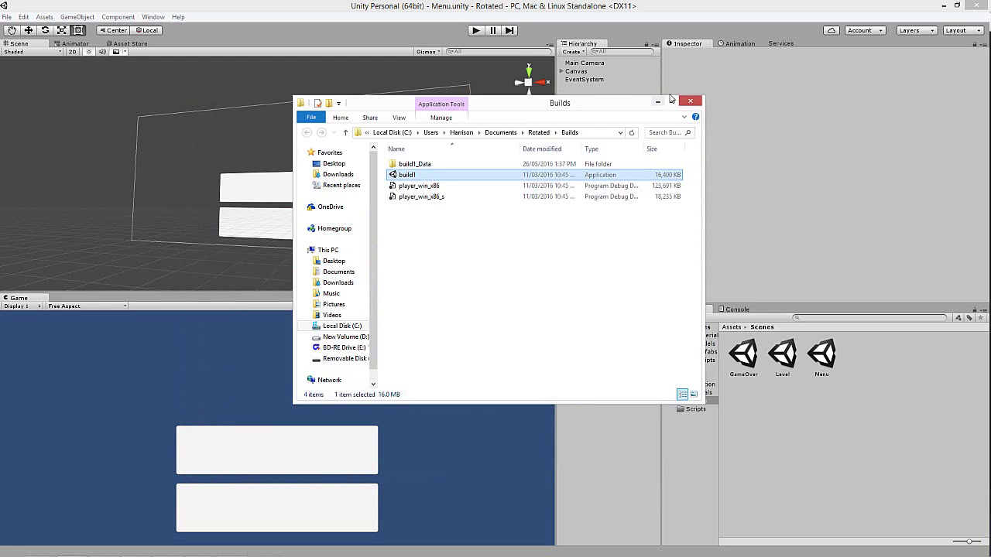
click(663, 99)
click(379, 86)
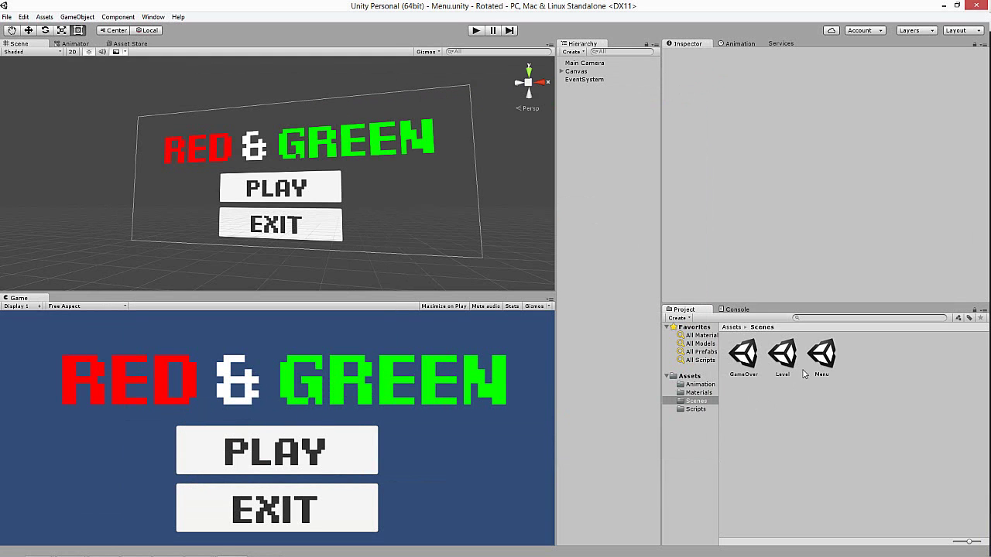
Open GameOver, widen the Score text box to re-centre it, and save the scene.
double_click(743, 356)
click(562, 71)
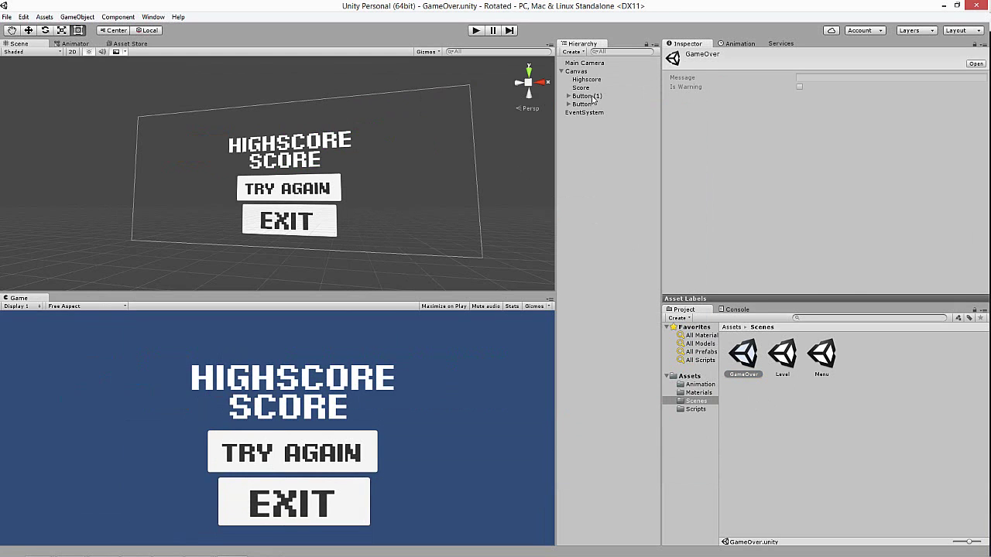
click(580, 87)
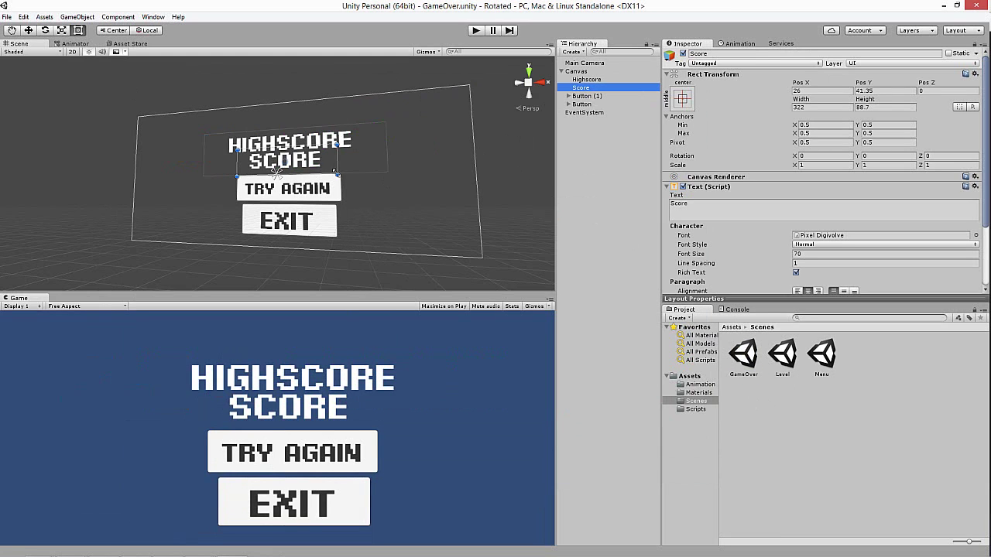
drag(334, 172, 307, 164)
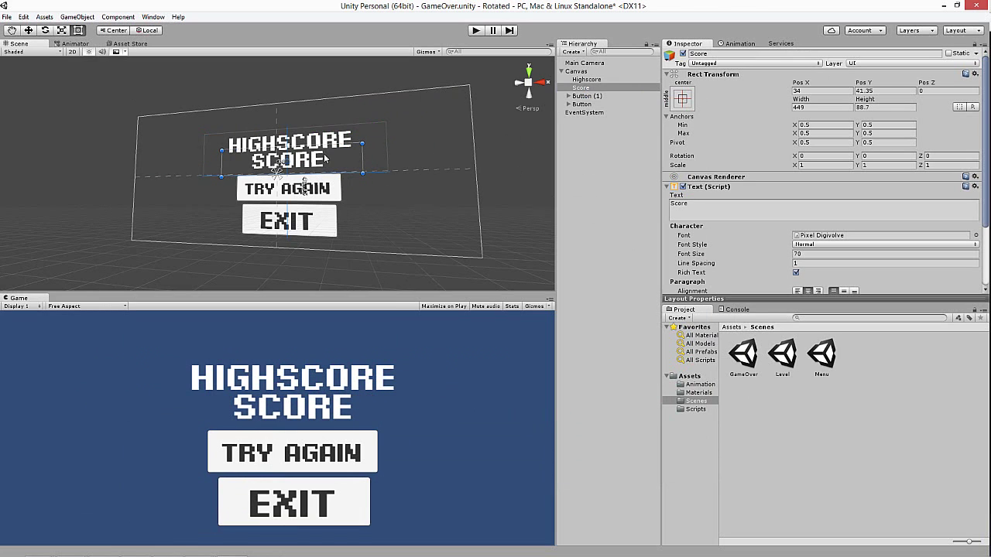
click(7, 17)
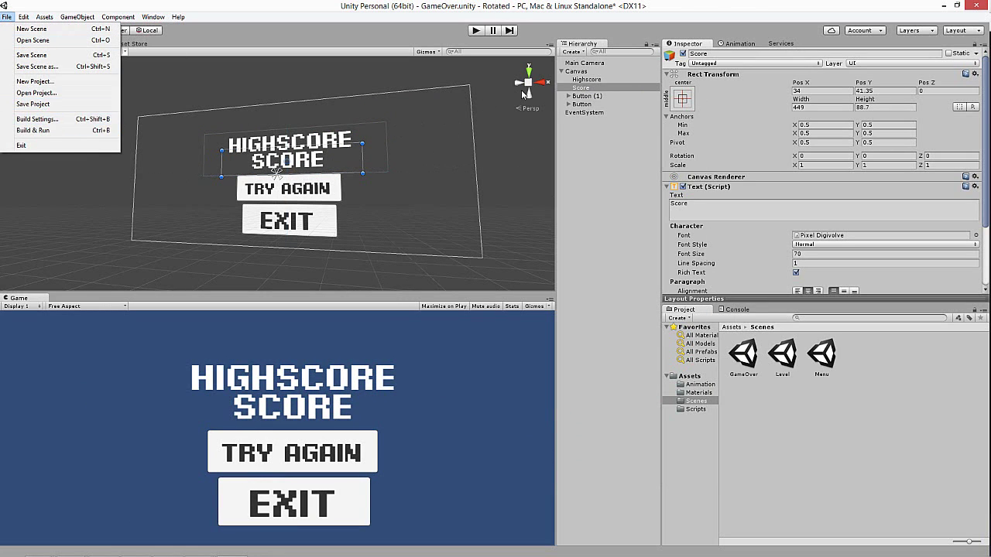
click(496, 101)
key(ctrl+s)
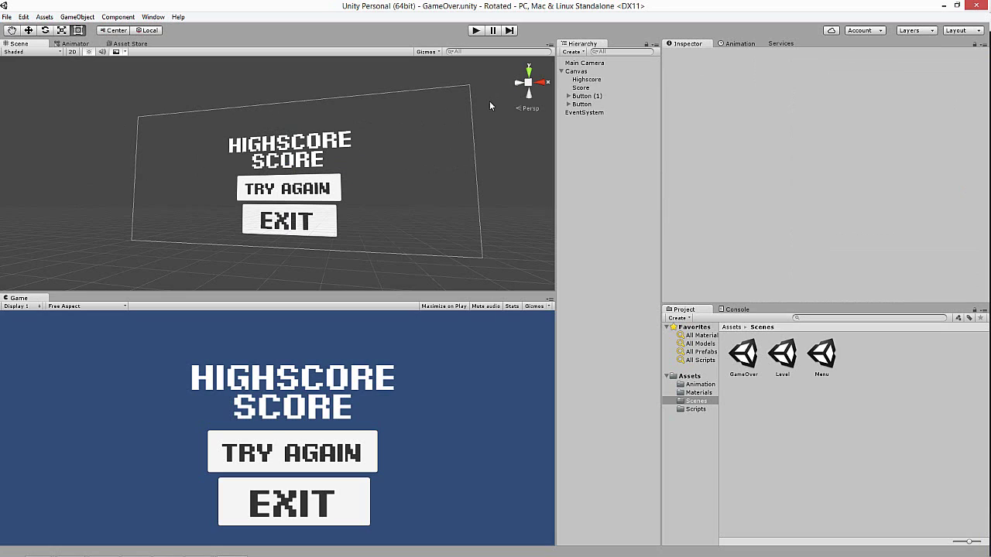